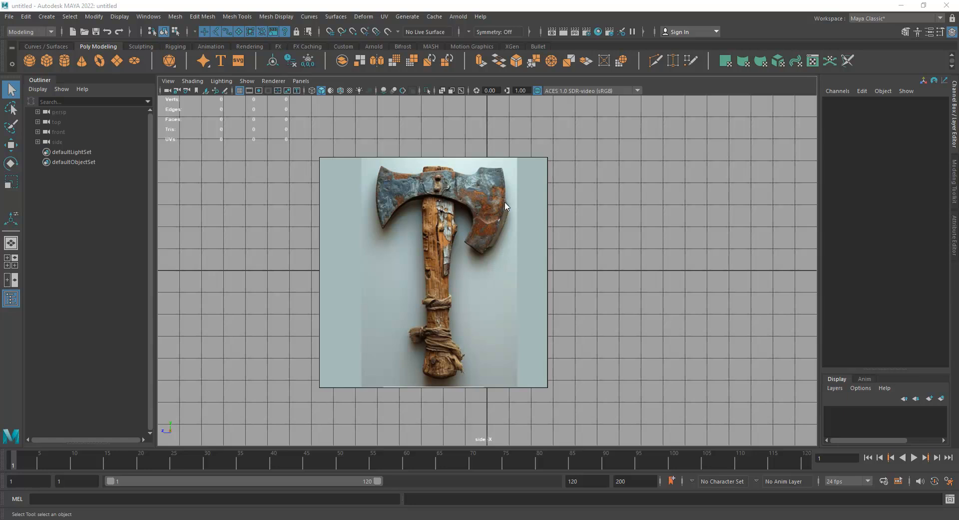
# Close the axe reference image overlaid on the viewport
pyautogui.rightClick(519, 235)
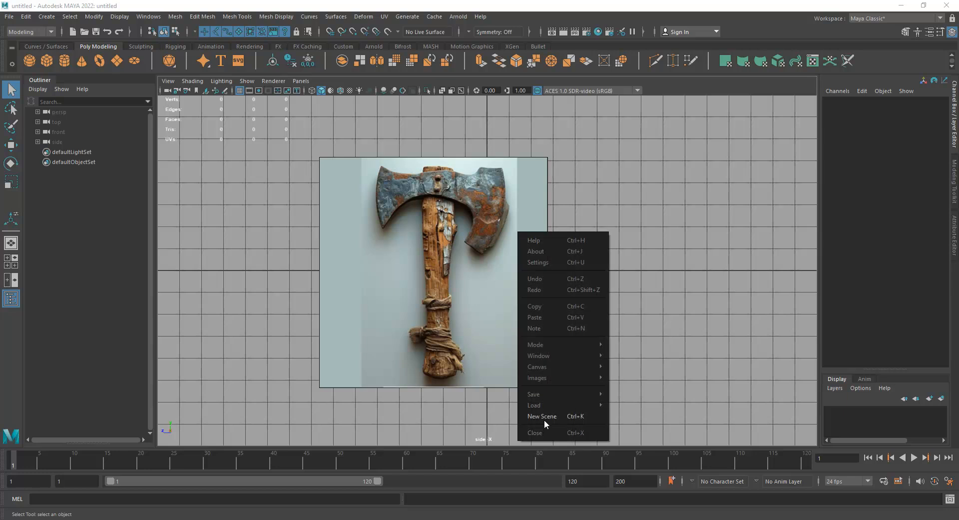
pyautogui.click(487, 368)
pyautogui.rightClick(491, 294)
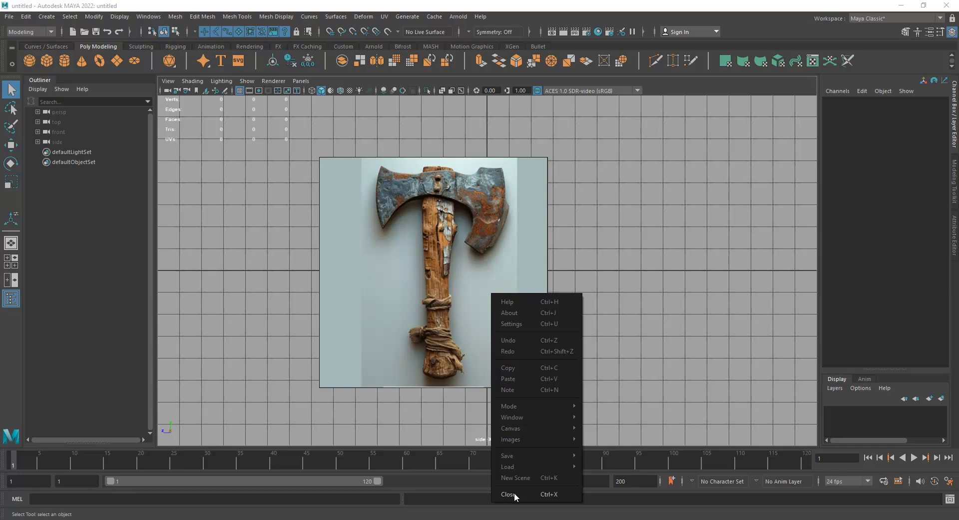
pyautogui.click(522, 519)
pyautogui.click(525, 519)
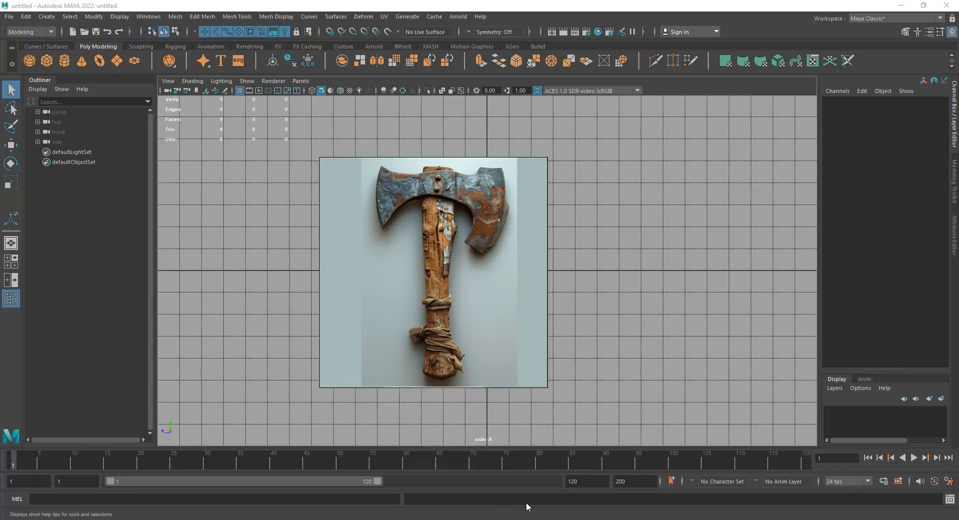
pyautogui.rightClick(505, 337)
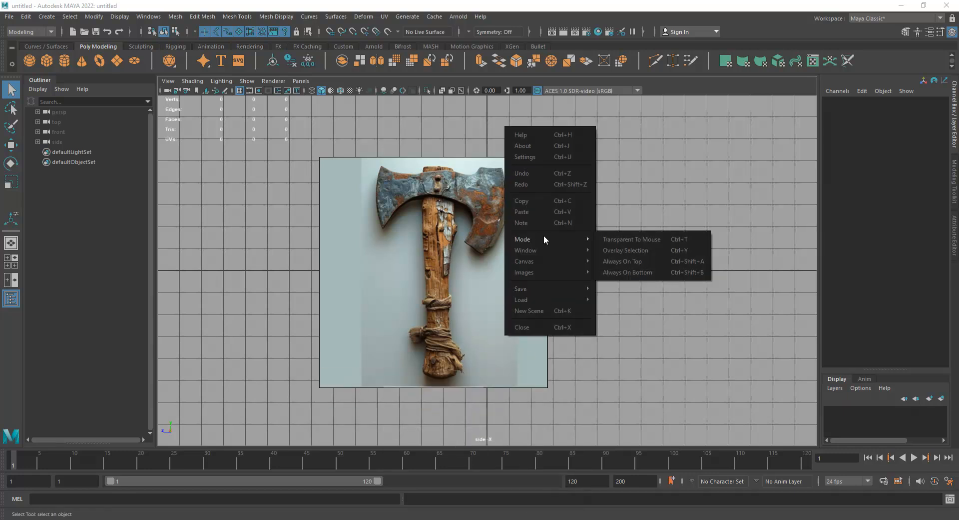
pyautogui.click(453, 255)
pyautogui.rightClick(453, 256)
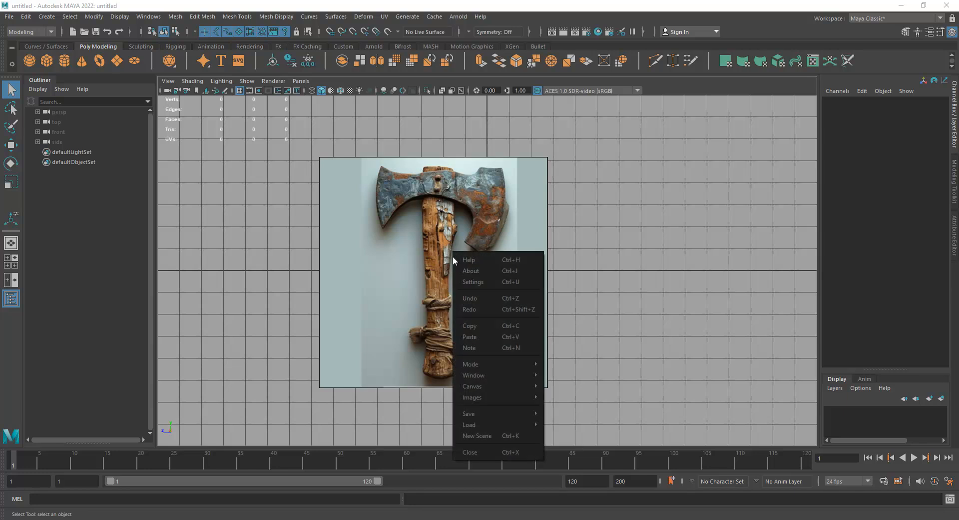
pyautogui.click(493, 453)
pyautogui.click(372, 279)
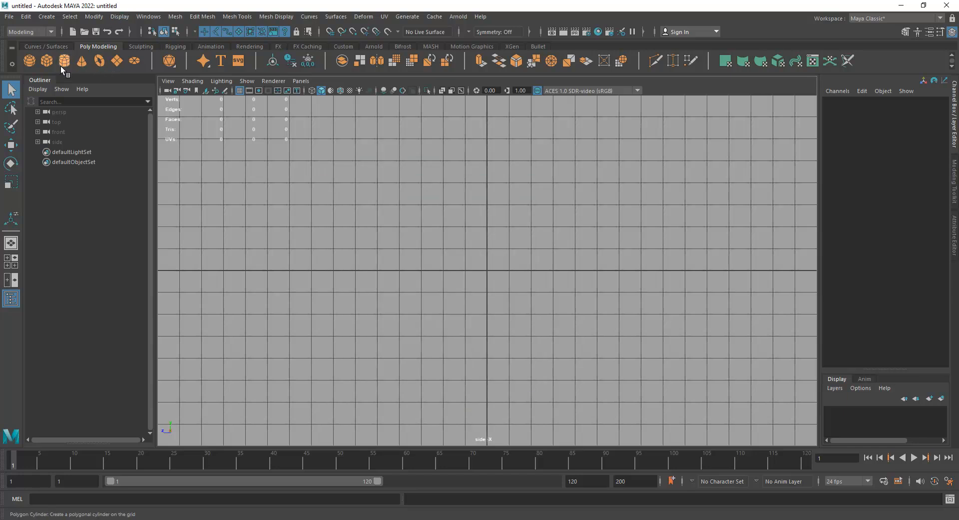
# Create a polygon cube and raise it along Y to about 3.38 in the front view
pyautogui.click(46, 61)
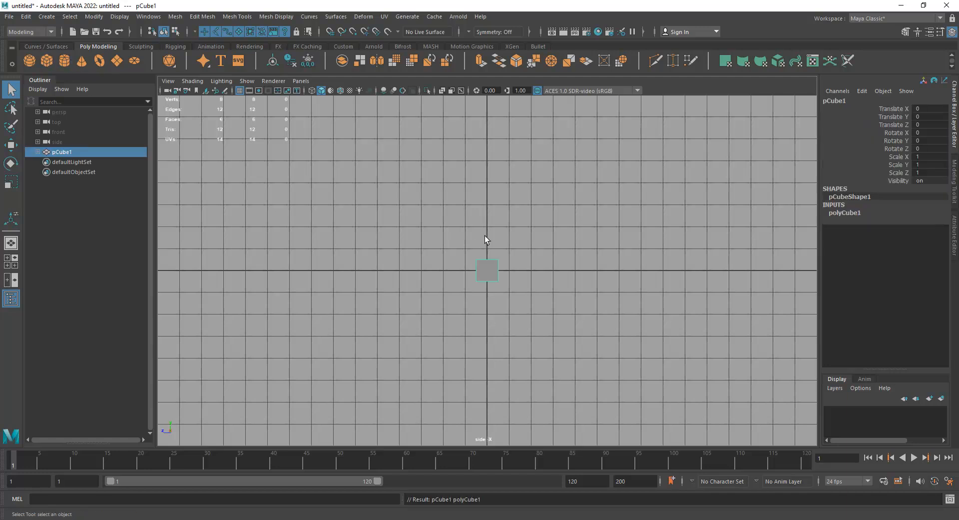
pyautogui.press('space')
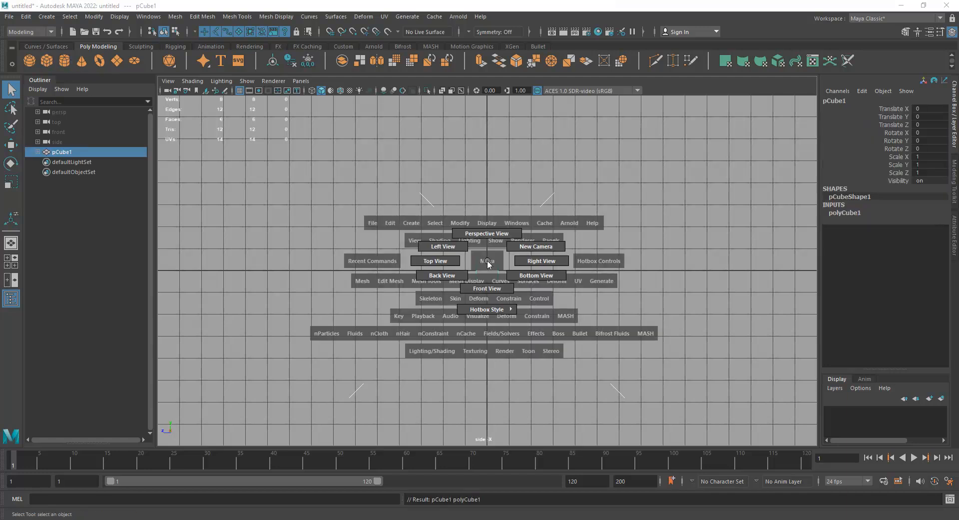
pyautogui.moveTo(488, 263); pyautogui.dragTo(488, 287)
pyautogui.press('w')
pyautogui.moveTo(487, 254); pyautogui.dragTo(498, 141)
pyautogui.keyDown('alt'); pyautogui.moveTo(495, 165); pyautogui.dragTo(477, 274, button='middle'); pyautogui.keyUp('alt')
pyautogui.keyDown('alt'); pyautogui.moveTo(478, 275); pyautogui.dragTo(531, 308, button='right'); pyautogui.keyUp('alt')
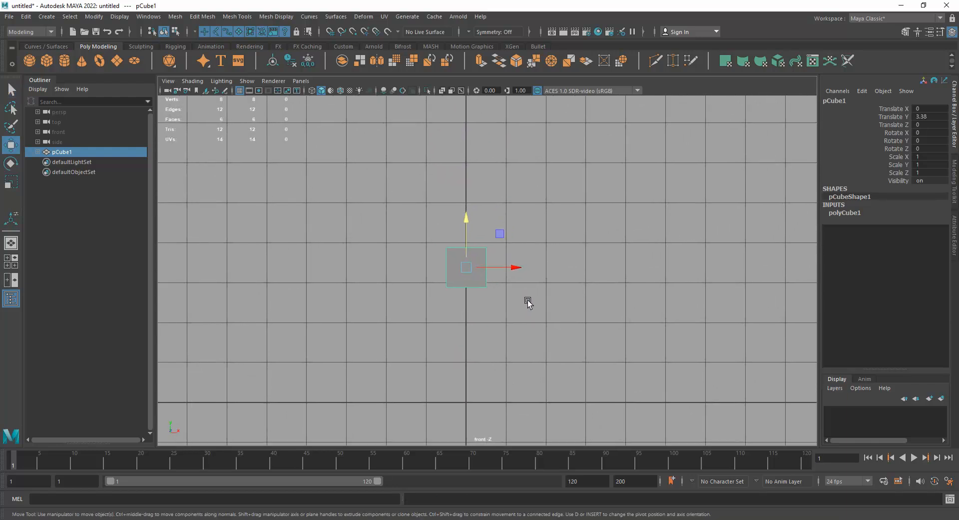
# Flatten the cube in the top view by scaling it along Z to about 0.256
pyautogui.press('r')
pyautogui.press('space')
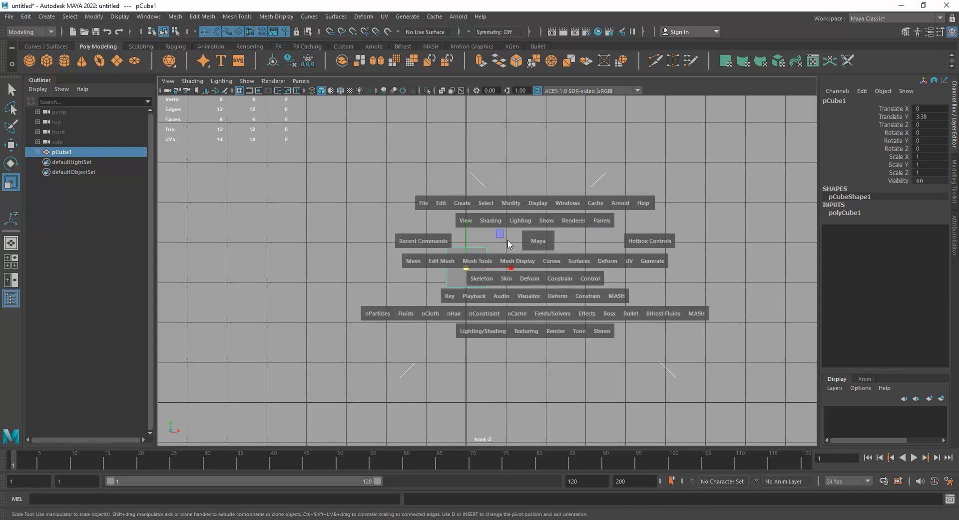
pyautogui.moveTo(534, 239); pyautogui.dragTo(533, 215)
pyautogui.moveTo(487, 320); pyautogui.dragTo(488, 291)
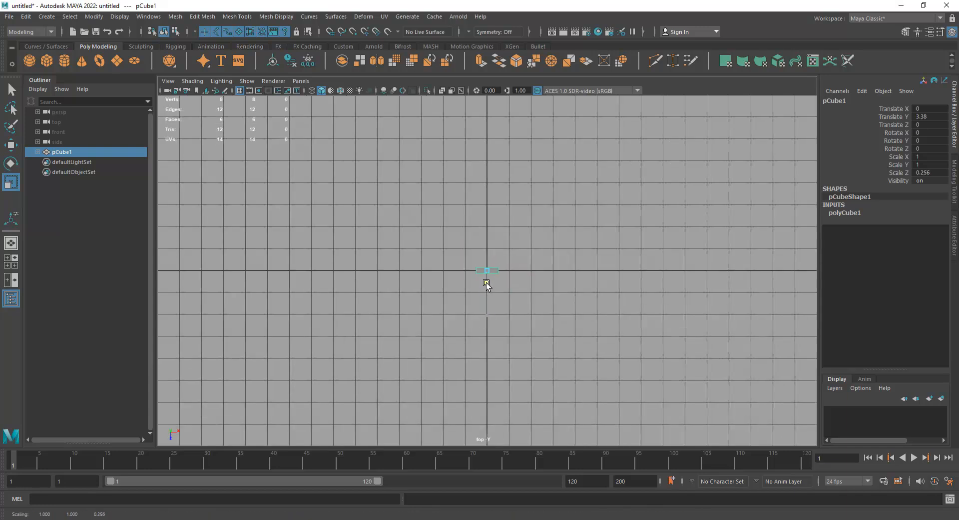
# Enlarge the cube in the front view by scaling X and Y together to about 2.518
pyautogui.press('space')
pyautogui.moveTo(527, 267); pyautogui.dragTo(527, 291)
pyautogui.keyDown('alt'); pyautogui.moveTo(512, 272); pyautogui.dragTo(667, 367, button='right'); pyautogui.keyUp('alt')
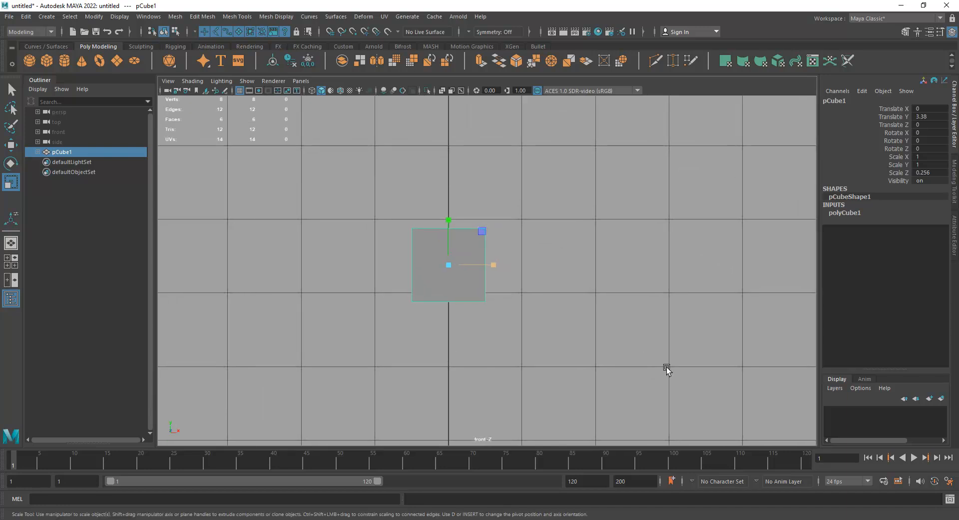
pyautogui.keyDown('alt'); pyautogui.moveTo(450, 270); pyautogui.dragTo(493, 224, button='middle'); pyautogui.keyUp('alt')
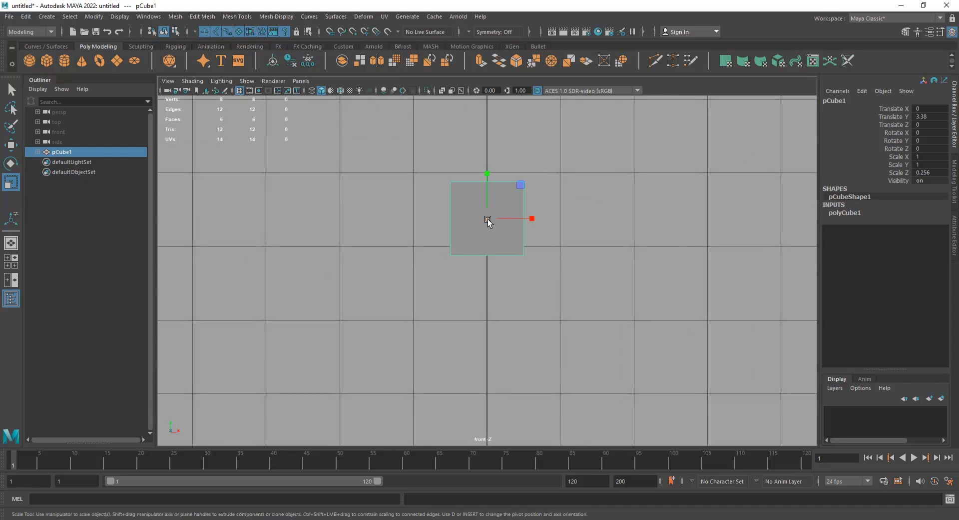
pyautogui.moveTo(520, 184); pyautogui.dragTo(572, 133)
# Extrude the cube's positive-X side face outward to about X 3.416
pyautogui.keyDown('alt'); pyautogui.moveTo(552, 178); pyautogui.dragTo(535, 213, button='right'); pyautogui.keyUp('alt')
pyautogui.keyDown('alt'); pyautogui.moveTo(533, 213); pyautogui.dragTo(516, 222, button='middle'); pyautogui.keyUp('alt')
pyautogui.keyDown('alt'); pyautogui.moveTo(519, 224); pyautogui.dragTo(528, 225, button='right'); pyautogui.keyUp('alt')
pyautogui.moveTo(534, 188); pyautogui.dragTo(533, 215, button='right')
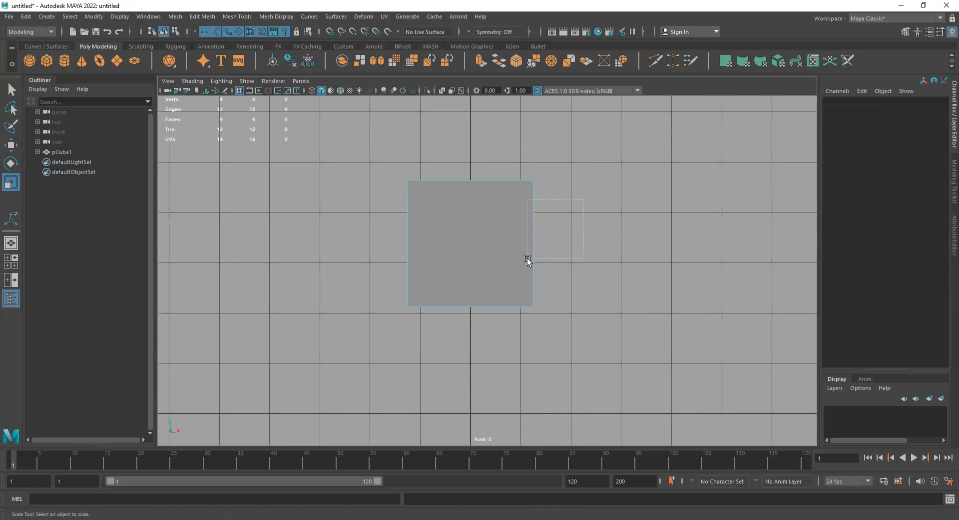
pyautogui.click(527, 259)
pyautogui.press('w')
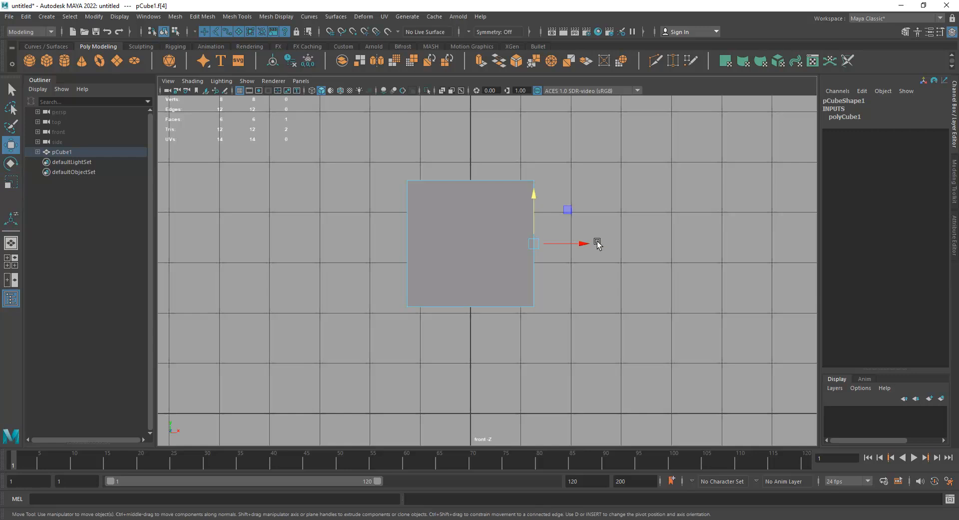
pyautogui.keyDown('shift'); pyautogui.moveTo(583, 245); pyautogui.dragTo(683, 244); pyautogui.keyUp('shift')
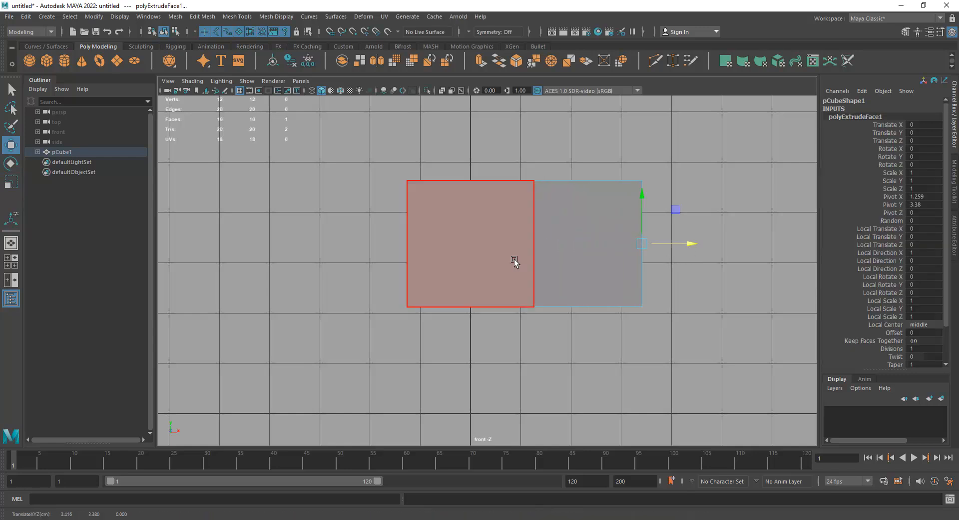
# Extrude the cube's opposite side face outward to about X -3.654
pyautogui.click(435, 252)
pyautogui.moveTo(472, 142); pyautogui.dragTo(452, 421)
pyautogui.keyDown('shift'); pyautogui.moveTo(450, 256); pyautogui.dragTo(328, 259); pyautogui.keyUp('shift')
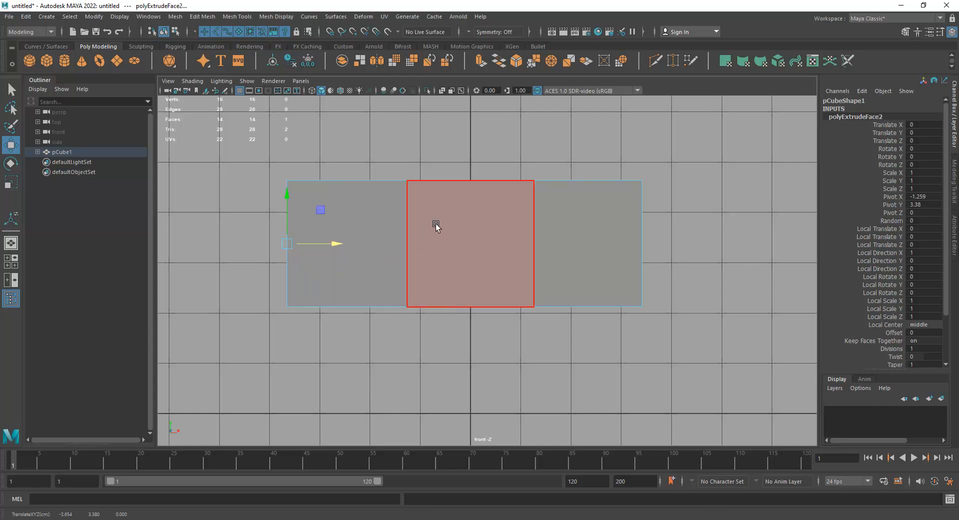
# Scale the front and back faces of the middle section apart along Z to thicken the head's center
pyautogui.keyDown('alt'); pyautogui.moveTo(478, 292); pyautogui.dragTo(481, 259, button='middle'); pyautogui.keyUp('alt')
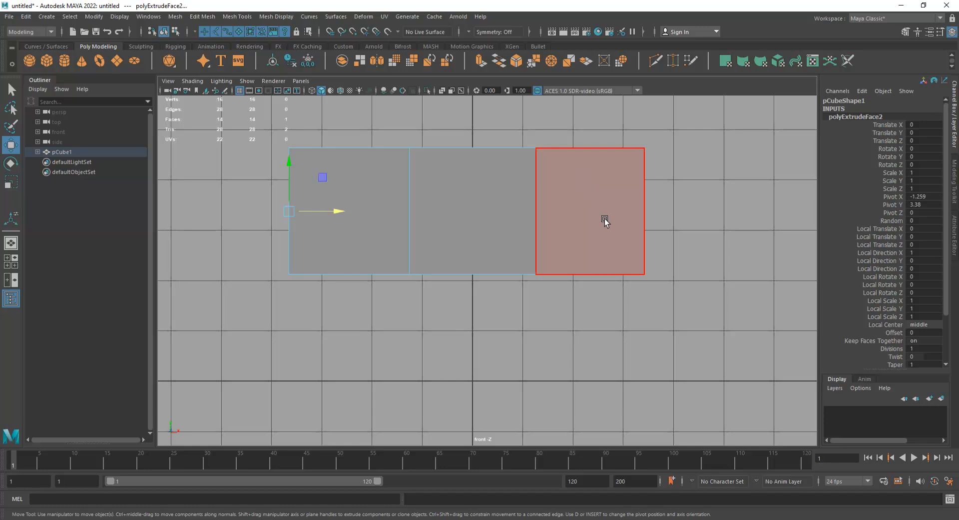
pyautogui.keyDown('alt'); pyautogui.moveTo(578, 188); pyautogui.dragTo(538, 262, button='middle'); pyautogui.keyUp('alt')
pyautogui.press('space')
pyautogui.moveTo(537, 262); pyautogui.dragTo(537, 180)
pyautogui.keyDown('alt'); pyautogui.moveTo(537, 240); pyautogui.dragTo(506, 252); pyautogui.keyUp('alt')
pyautogui.keyDown('alt'); pyautogui.moveTo(506, 252); pyautogui.dragTo(644, 338, button='right'); pyautogui.keyUp('alt')
pyautogui.keyDown('alt'); pyautogui.moveTo(446, 268); pyautogui.dragTo(505, 237); pyautogui.keyUp('alt')
pyautogui.keyDown('alt'); pyautogui.moveTo(512, 186); pyautogui.dragTo(514, 241); pyautogui.keyUp('alt')
pyautogui.click(475, 210)
pyautogui.keyDown('shift'); pyautogui.click(497, 234); pyautogui.keyUp('shift')
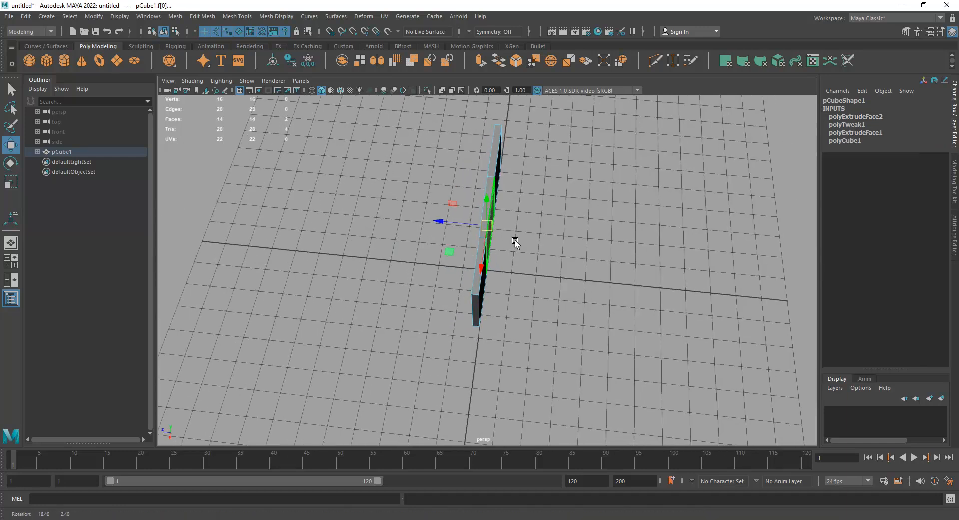
pyautogui.press('r')
pyautogui.moveTo(439, 220); pyautogui.dragTo(184, 196)
# Scale the positive-X end face up along Y to flare the axe blade
pyautogui.keyDown('alt'); pyautogui.moveTo(399, 270); pyautogui.dragTo(554, 199); pyautogui.keyUp('alt')
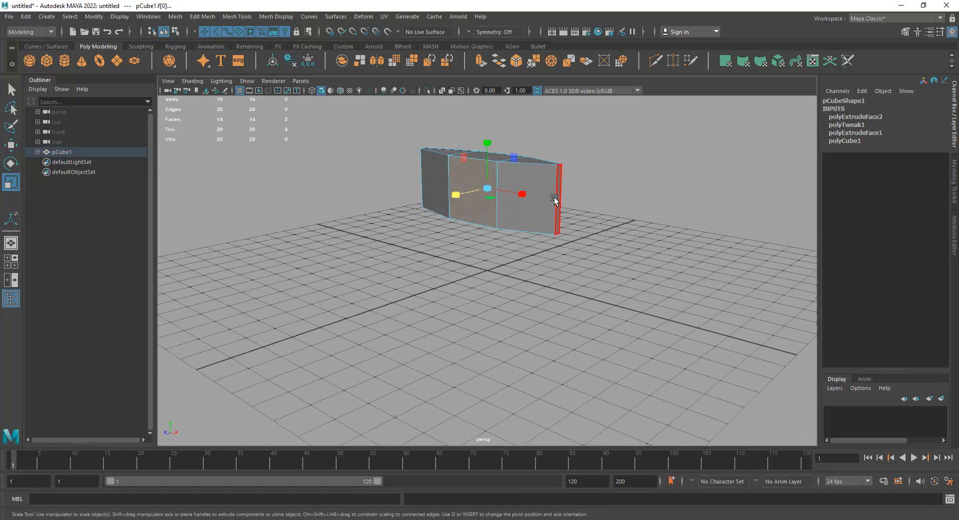
pyautogui.click(559, 197)
pyautogui.moveTo(563, 158); pyautogui.dragTo(576, 71)
# Connect the vertical edges around the axe head with Connect Components to add a horizontal edge loop at mid-height
pyautogui.keyDown('alt'); pyautogui.moveTo(560, 195); pyautogui.dragTo(542, 205); pyautogui.keyUp('alt')
pyautogui.click(413, 176)
pyautogui.moveTo(543, 205); pyautogui.dragTo(544, 268, button='right')
pyautogui.moveTo(541, 205); pyautogui.dragTo(568, 226, button='right')
pyautogui.click(568, 225)
pyautogui.keyDown('alt'); pyautogui.moveTo(546, 271); pyautogui.dragTo(521, 260); pyautogui.keyUp('alt')
pyautogui.keyDown('shift'); pyautogui.doubleClick(499, 229); pyautogui.keyUp('shift')
pyautogui.hotkey('alt', 'shift')
pyautogui.keyDown('alt'); pyautogui.moveTo(434, 233); pyautogui.dragTo(544, 229); pyautogui.keyUp('alt')
pyautogui.keyDown('shift'); pyautogui.rightClick(551, 210); pyautogui.keyUp('shift')
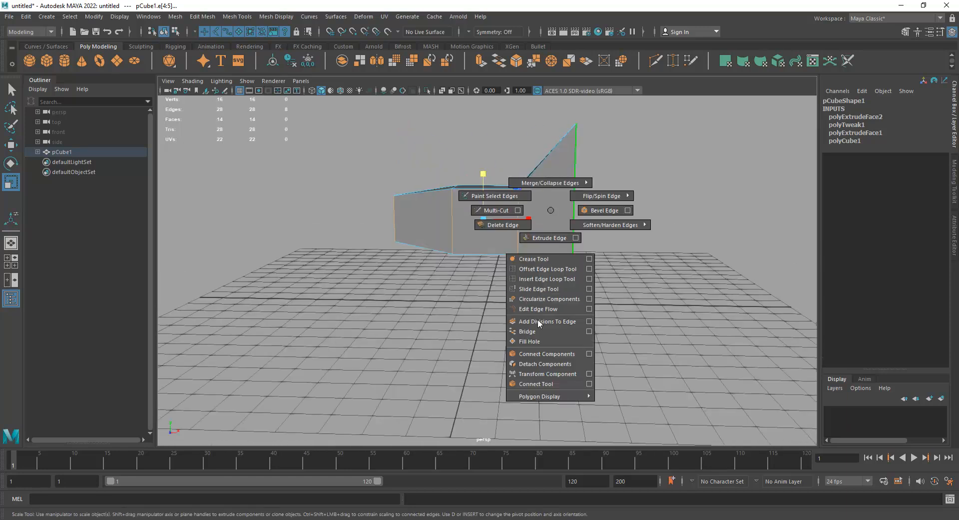
pyautogui.click(544, 351)
# Scale the new mid-height edge loop outward to widen the axe head along its middle
pyautogui.press('w')
pyautogui.doubleClick(512, 216)
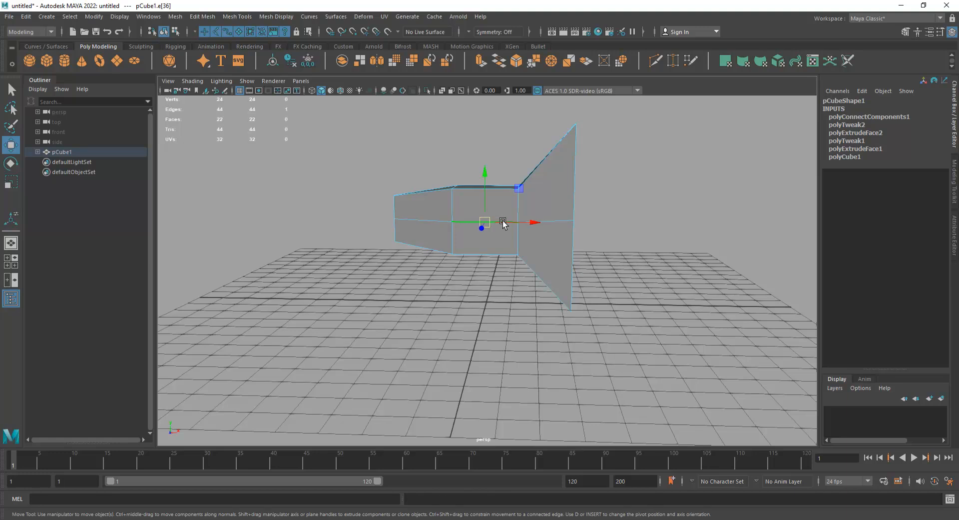
pyautogui.keyDown('alt'); pyautogui.moveTo(515, 225); pyautogui.dragTo(484, 257); pyautogui.keyUp('alt')
pyautogui.press('r')
pyautogui.click(480, 256)
pyautogui.doubleClick(483, 223)
pyautogui.moveTo(479, 223); pyautogui.dragTo(438, 252)
# Move the middle vertices of the flared blade's end outward along X to give the cutting edge a pointed curve
pyautogui.moveTo(550, 210); pyautogui.dragTo(511, 210, button='right')
pyautogui.press('w')
pyautogui.moveTo(583, 219); pyautogui.dragTo(629, 230)
pyautogui.moveTo(593, 270)
pyautogui.keyDown('alt'); pyautogui.mouseDown()
pyautogui.moveTo(422, 276)
pyautogui.moveTo(601, 258)
pyautogui.mouseUp(); pyautogui.keyUp('alt')
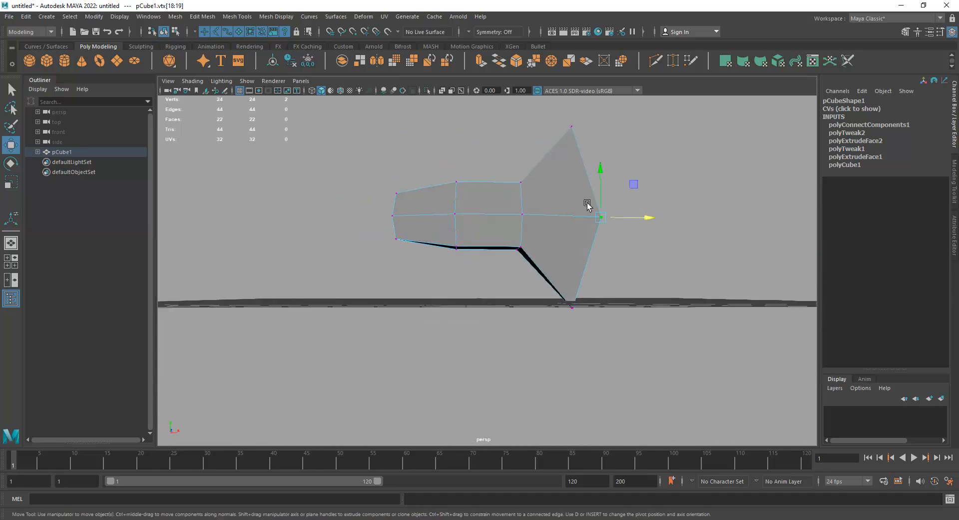
pyautogui.moveTo(562, 134); pyautogui.dragTo(657, 304)
pyautogui.moveTo(583, 172); pyautogui.dragTo(589, 200)
pyautogui.moveTo(631, 249); pyautogui.dragTo(514, 280)
pyautogui.click(630, 251)
# Scale the blade-end vertices closer together to thin the cutting edge
pyautogui.keyDown('alt'); pyautogui.moveTo(514, 280); pyautogui.dragTo(528, 297, button='right'); pyautogui.keyUp('alt')
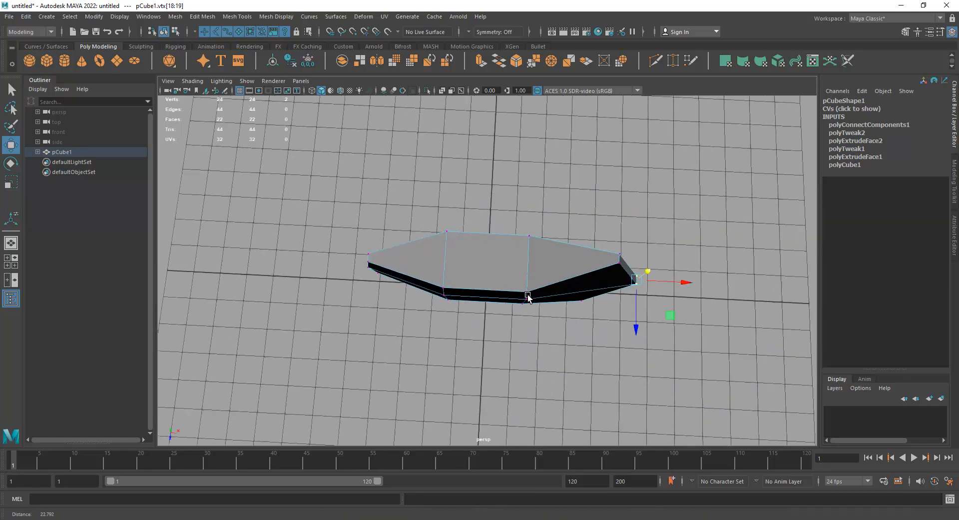
pyautogui.keyDown('alt'); pyautogui.moveTo(528, 297); pyautogui.dragTo(510, 302); pyautogui.keyUp('alt')
pyautogui.moveTo(504, 254); pyautogui.dragTo(457, 257, button='right')
pyautogui.moveTo(510, 273)
pyautogui.keyDown('alt'); pyautogui.mouseDown()
pyautogui.moveTo(528, 281)
pyautogui.moveTo(515, 265)
pyautogui.mouseUp(); pyautogui.keyUp('alt')
pyautogui.press('space')
pyautogui.moveTo(444, 339); pyautogui.dragTo(445, 340)
pyautogui.press('r')
pyautogui.moveTo(533, 272); pyautogui.dragTo(500, 263)
# Extrude the middle section's top and bottom faces and scale them inward as insets
pyautogui.moveTo(500, 262); pyautogui.dragTo(497, 280, button='right')
pyautogui.click(485, 229)
pyautogui.keyDown('alt'); pyautogui.moveTo(486, 229); pyautogui.dragTo(474, 278); pyautogui.keyUp('alt')
pyautogui.keyDown('shift'); pyautogui.click(481, 212); pyautogui.keyUp('shift')
pyautogui.keyDown('alt'); pyautogui.moveTo(481, 211); pyautogui.dragTo(521, 243); pyautogui.keyUp('alt')
pyautogui.keyDown('shift'); pyautogui.rightClick(512, 221); pyautogui.keyUp('shift')
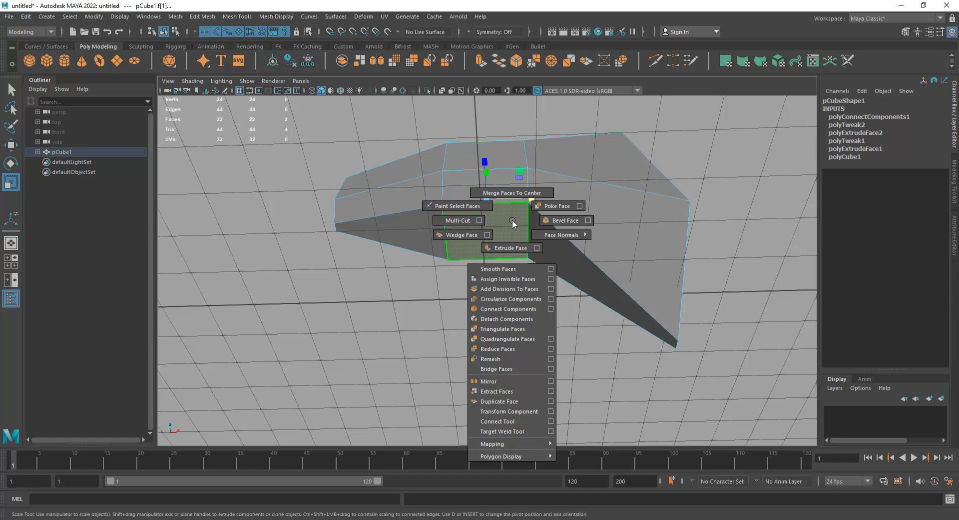
pyautogui.keyDown('shift'); pyautogui.moveTo(539, 231); pyautogui.dragTo(507, 223, button='right'); pyautogui.keyUp('shift')
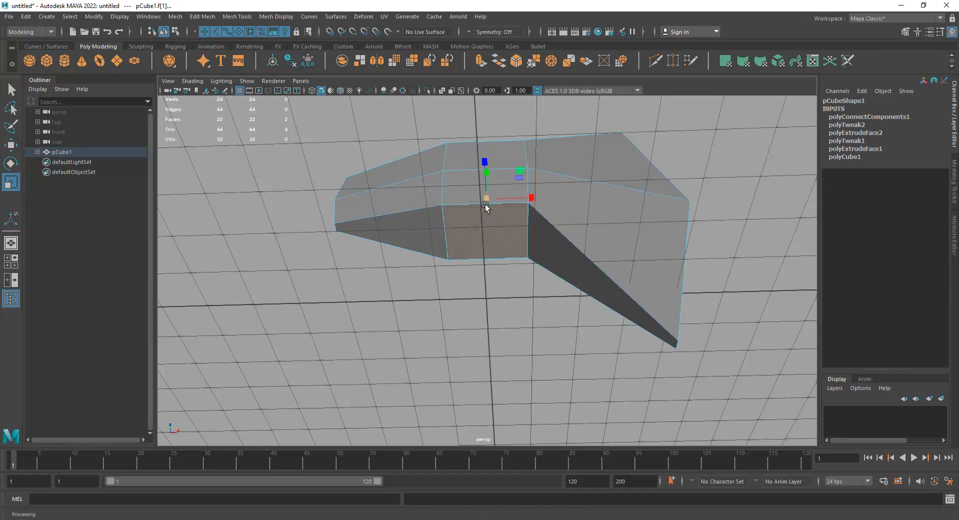
pyautogui.moveTo(485, 200); pyautogui.dragTo(465, 194)
pyautogui.keyDown('alt'); pyautogui.moveTo(466, 194); pyautogui.dragTo(475, 241); pyautogui.keyUp('alt')
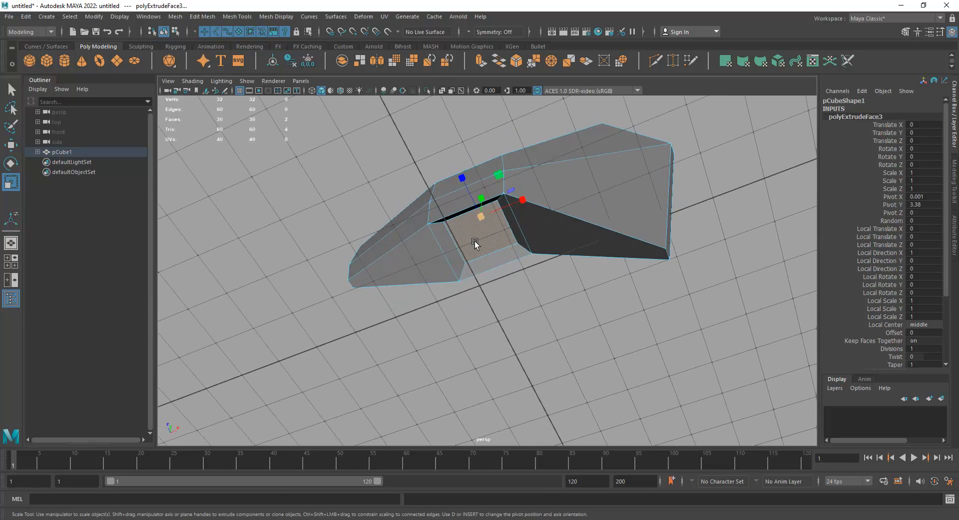
# Delete the two inset faces and bridge their border edges to form a handle hole through the axe head
pyautogui.moveTo(488, 195); pyautogui.dragTo(511, 243)
pyautogui.press('Delete')
pyautogui.moveTo(511, 244); pyautogui.dragTo(507, 215, button='right')
pyautogui.doubleClick(498, 244)
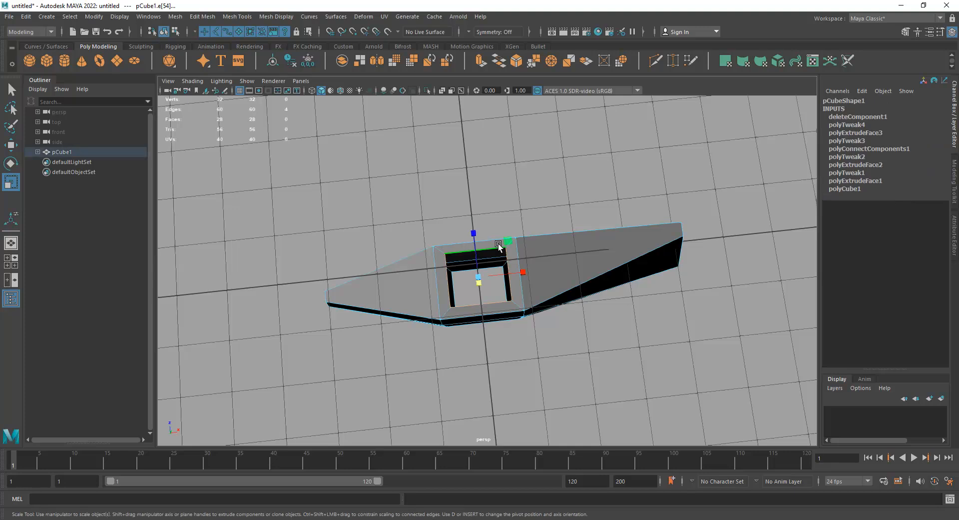
pyautogui.keyDown('shift'); pyautogui.click(506, 283); pyautogui.keyUp('shift')
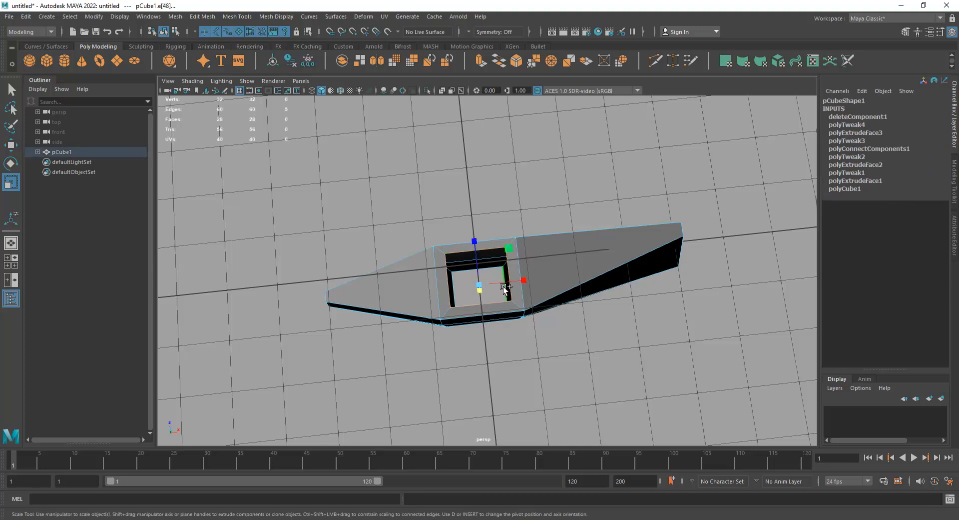
pyautogui.keyDown('shift'); pyautogui.rightClick(528, 220); pyautogui.keyUp('shift')
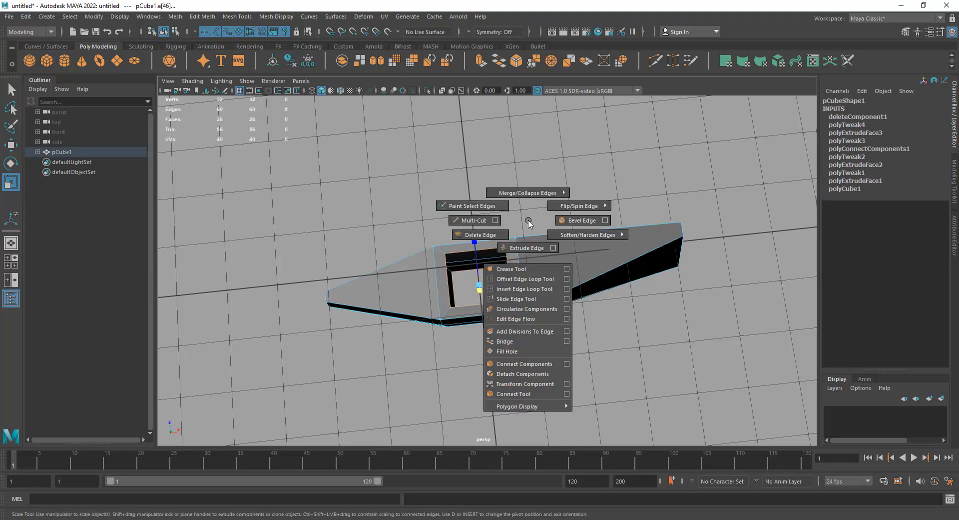
pyautogui.click(504, 341)
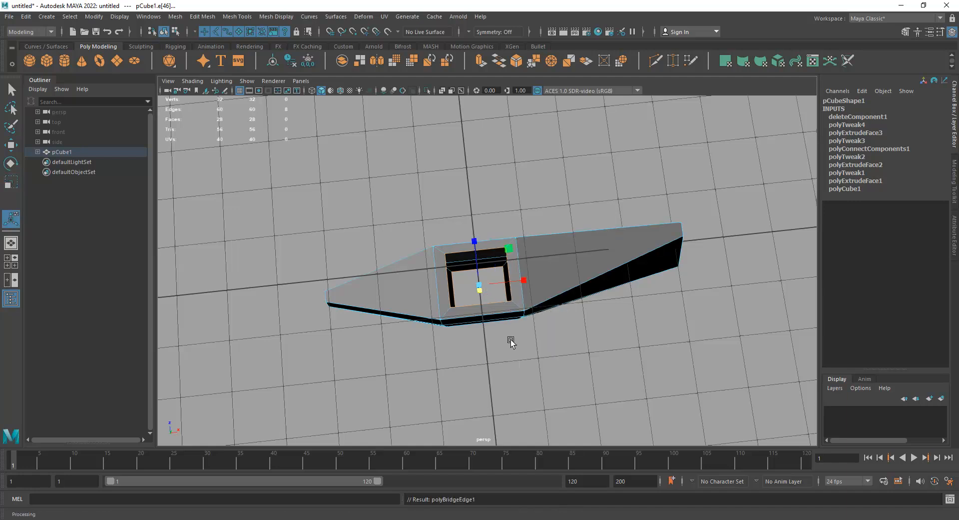
# Add an edge loop around the handle hole's inner walls with Connect Components
pyautogui.keyDown('alt'); pyautogui.moveTo(512, 318); pyautogui.dragTo(505, 350); pyautogui.keyUp('alt')
pyautogui.rightClick(516, 219)
pyautogui.moveTo(515, 219); pyautogui.dragTo(515, 190, button='right')
pyautogui.click(436, 288)
pyautogui.keyDown('alt'); pyautogui.moveTo(463, 284); pyautogui.dragTo(494, 284); pyautogui.keyUp('alt')
pyautogui.keyDown('shift'); pyautogui.doubleClick(502, 279); pyautogui.keyUp('shift')
pyautogui.keyDown('shift'); pyautogui.moveTo(484, 251); pyautogui.dragTo(476, 391, button='right'); pyautogui.keyUp('shift')
pyautogui.keyDown('alt'); pyautogui.moveTo(477, 390); pyautogui.dragTo(513, 265); pyautogui.keyUp('alt')
# Smooth the whole axe head mesh with 1 division and return to object selection
pyautogui.keyDown('alt'); pyautogui.moveTo(511, 327); pyautogui.dragTo(519, 239); pyautogui.keyUp('alt')
pyautogui.moveTo(519, 239); pyautogui.dragTo(522, 293, button='right')
pyautogui.click(522, 292)
pyautogui.keyDown('shift'); pyautogui.moveTo(544, 230); pyautogui.dragTo(531, 290, button='right'); pyautogui.keyUp('shift')
pyautogui.keyDown('alt'); pyautogui.moveTo(499, 343); pyautogui.dragTo(492, 253); pyautogui.keyUp('alt')
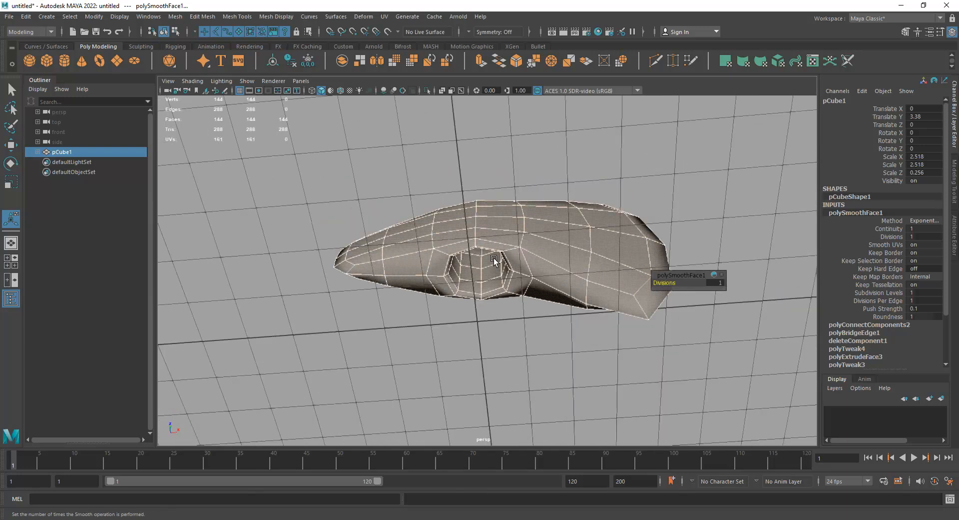
pyautogui.keyDown('alt'); pyautogui.moveTo(492, 235); pyautogui.dragTo(499, 278); pyautogui.keyUp('alt')
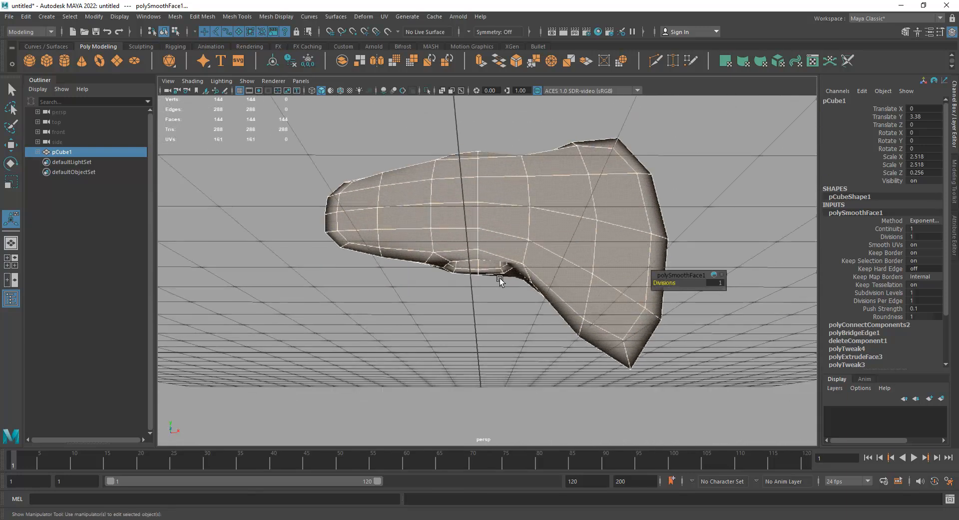
pyautogui.click(513, 309)
pyautogui.rightClick(552, 204)
pyautogui.click(555, 252)
pyautogui.keyDown('alt'); pyautogui.moveTo(546, 235); pyautogui.dragTo(434, 238); pyautogui.keyUp('alt')
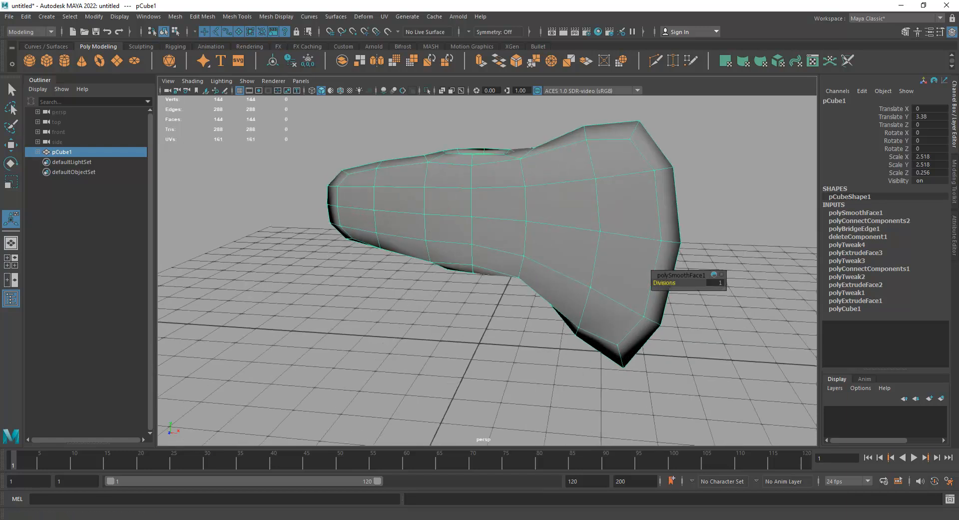
# Open the axe.jpg reference image, zoom in on the double-bladed rusty axe head to examine its outline, and return to Maya
pyautogui.click(901, 5)
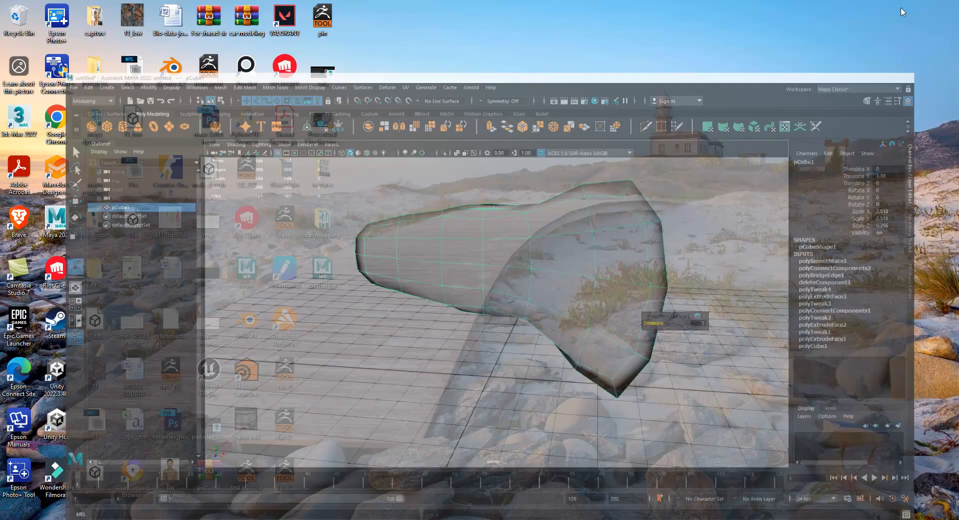
pyautogui.doubleClick(107, 25)
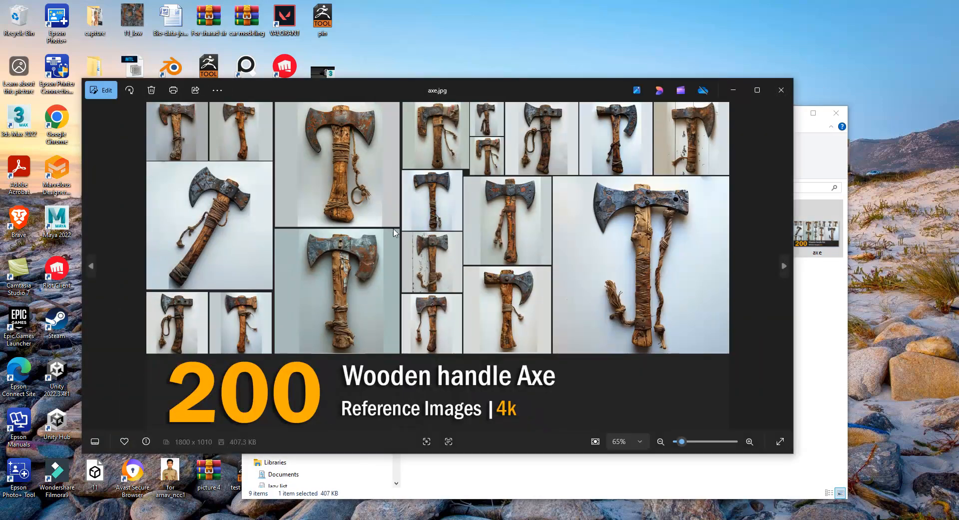
pyautogui.scroll(4, 293, 303)
pyautogui.scroll(6, 308, 246)
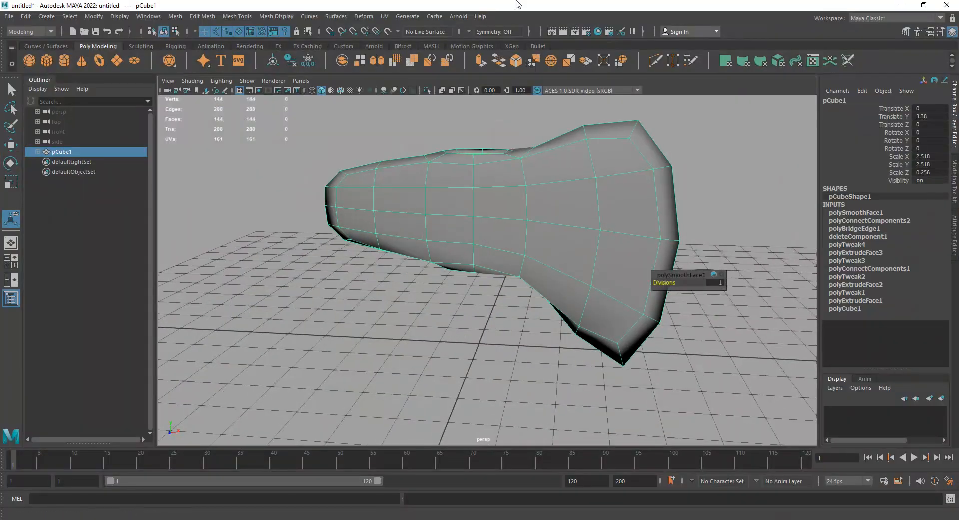
pyautogui.moveTo(503, 3); pyautogui.dragTo(708, 31)
pyautogui.moveTo(360, 91); pyautogui.dragTo(242, 120)
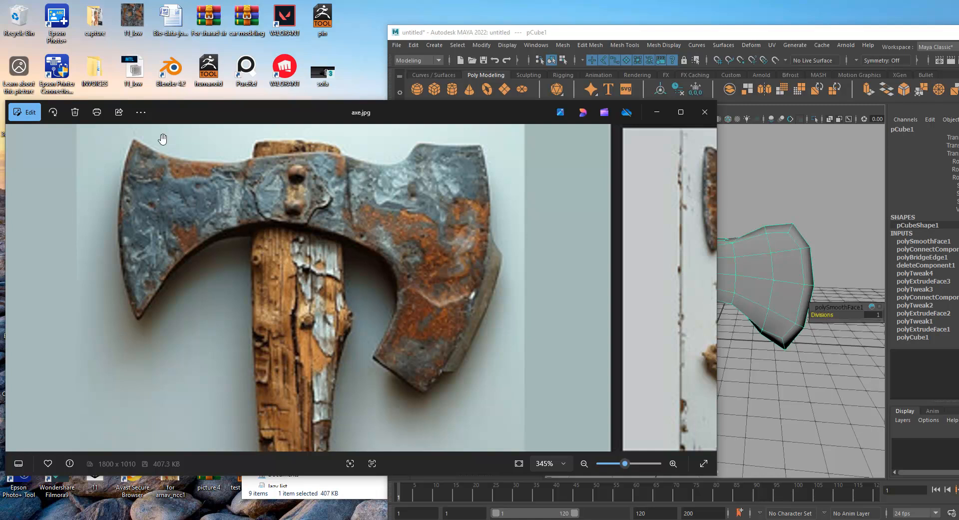
pyautogui.doubleClick(723, 33)
# Select the faces on the narrow end of the axe head and scale them up vertically to form a flared second blade
pyautogui.keyDown('alt'); pyautogui.moveTo(567, 214); pyautogui.dragTo(389, 208); pyautogui.keyUp('alt')
pyautogui.moveTo(390, 208); pyautogui.dragTo(386, 231, button='right')
pyautogui.keyDown('alt'); pyautogui.moveTo(386, 230); pyautogui.dragTo(639, 236); pyautogui.keyUp('alt')
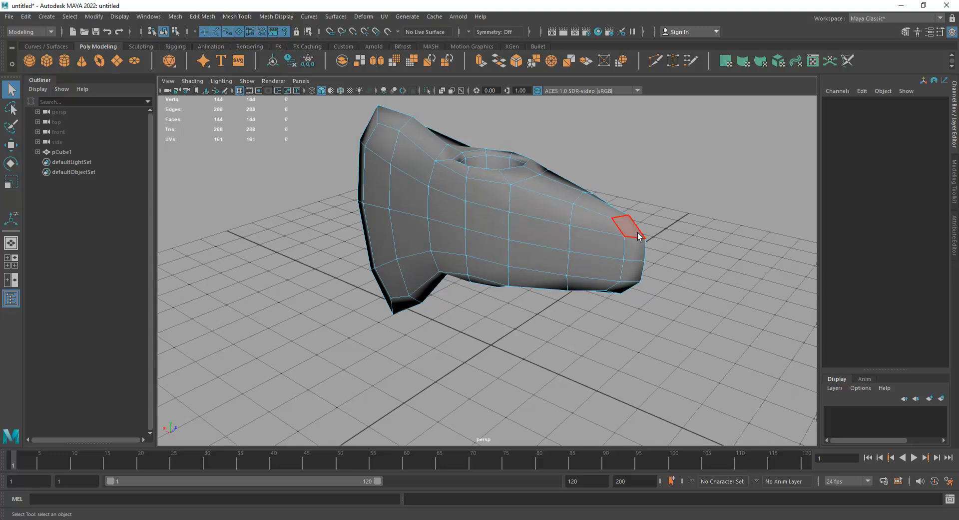
pyautogui.click(639, 252)
pyautogui.keyDown('shift'); pyautogui.click(630, 272); pyautogui.keyUp('shift')
pyautogui.keyDown('alt'); pyautogui.moveTo(633, 299); pyautogui.dragTo(317, 235); pyautogui.keyUp('alt')
pyautogui.keyDown('shift'); pyautogui.click(613, 234); pyautogui.keyUp('shift')
pyautogui.keyDown('shift'); pyautogui.click(592, 246); pyautogui.keyUp('shift')
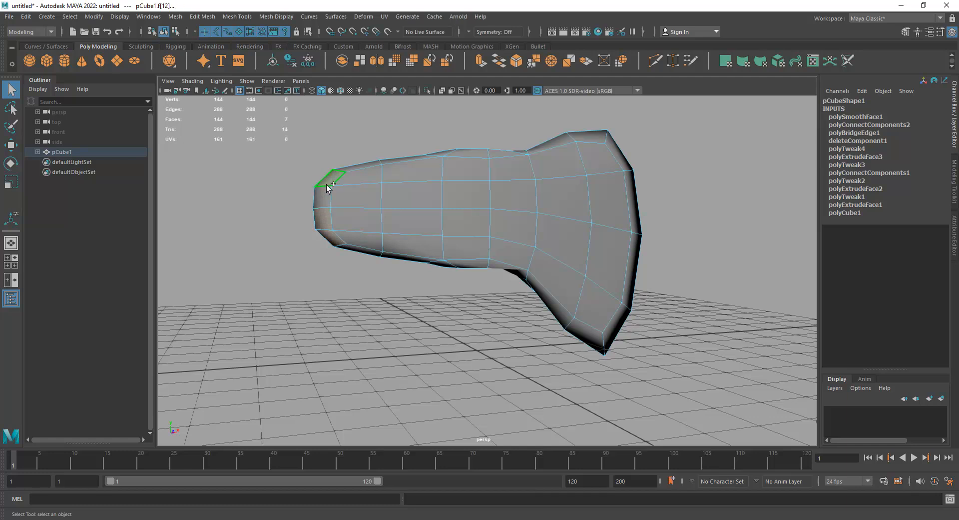
pyautogui.keyDown('alt'); pyautogui.moveTo(382, 229); pyautogui.dragTo(338, 246); pyautogui.keyUp('alt')
pyautogui.press('r')
pyautogui.moveTo(337, 183); pyautogui.dragTo(351, 126)
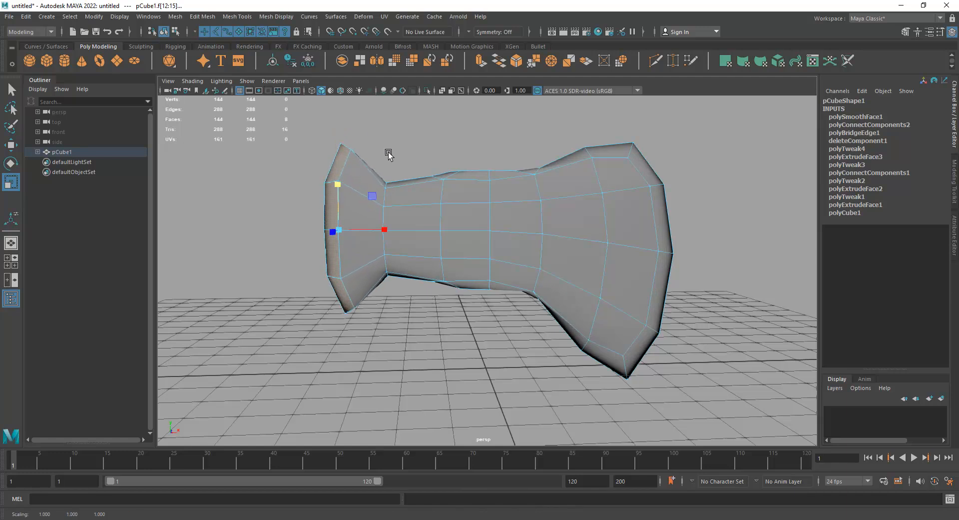
# Rotate the flared end faces slightly to tilt the smaller blade's edge
pyautogui.press('e')
pyautogui.moveTo(364, 196); pyautogui.dragTo(360, 208)
pyautogui.keyDown('alt'); pyautogui.moveTo(418, 236); pyautogui.dragTo(343, 232); pyautogui.keyUp('alt')
pyautogui.press('w')
# Select the faces at the large blade's lower tip, move them to lengthen the hooked point, and return to object selection
pyautogui.keyDown('alt'); pyautogui.moveTo(515, 325); pyautogui.dragTo(522, 277); pyautogui.keyUp('alt')
pyautogui.moveTo(699, 254); pyautogui.dragTo(698, 281, button='right')
pyautogui.keyDown('alt'); pyautogui.moveTo(698, 281); pyautogui.dragTo(552, 254); pyautogui.keyUp('alt')
pyautogui.click(652, 382)
pyautogui.keyDown('shift'); pyautogui.click(654, 309); pyautogui.keyUp('shift')
pyautogui.hotkey('alt', 'shift')
pyautogui.moveTo(552, 254); pyautogui.dragTo(541, 315, button='right')
pyautogui.keyDown('alt'); pyautogui.moveTo(541, 315); pyautogui.dragTo(464, 240); pyautogui.keyUp('alt')
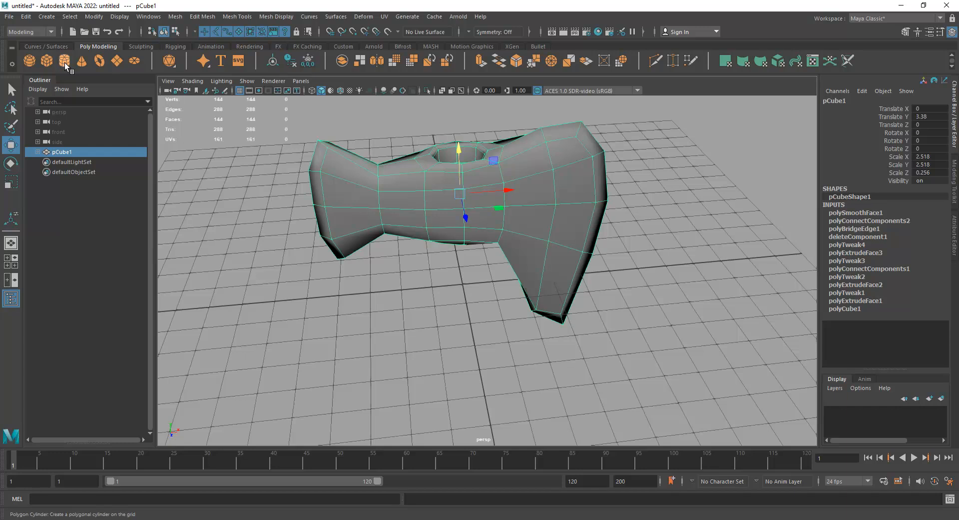
# Select the ring of rim faces around the handle hole from the top view and extract them from the axe head
pyautogui.press('space')
pyautogui.moveTo(525, 225); pyautogui.dragTo(495, 186)
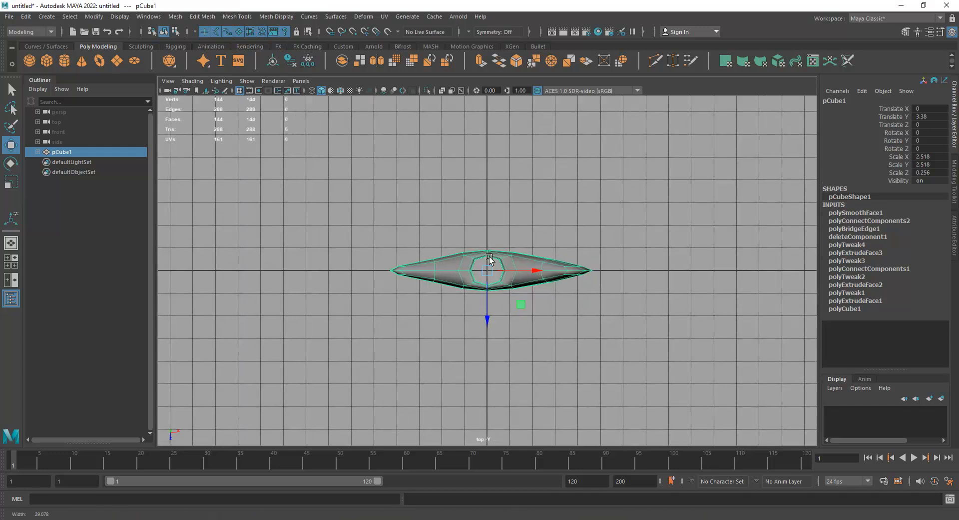
pyautogui.scroll(5, 550, 294)
pyautogui.moveTo(531, 210); pyautogui.dragTo(508, 252, button='right')
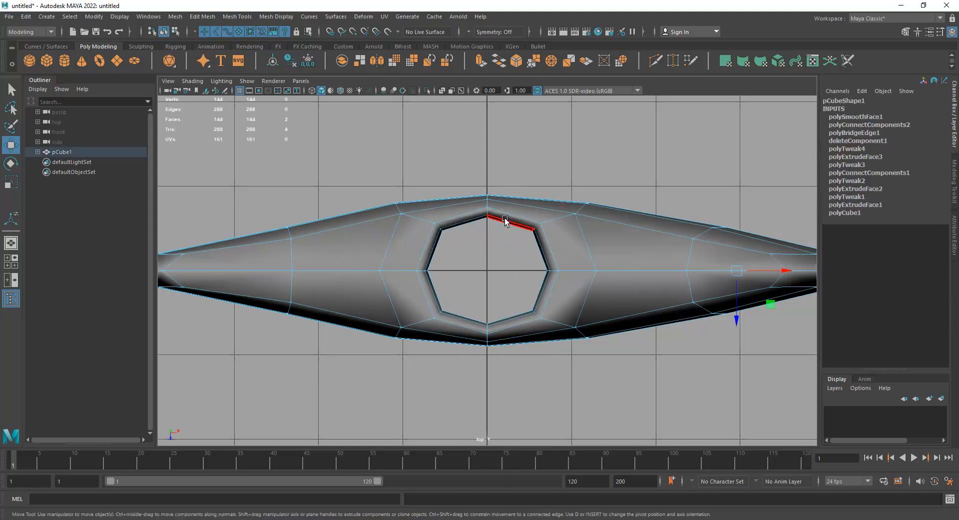
pyautogui.scroll(2, 539, 250)
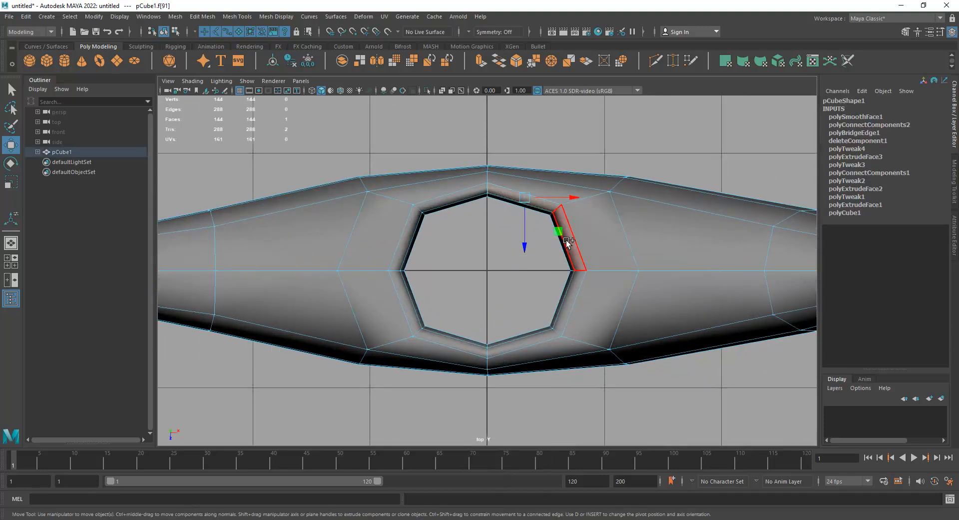
pyautogui.keyDown('shift'); pyautogui.doubleClick(569, 245); pyautogui.keyUp('shift')
pyautogui.press('space')
pyautogui.moveTo(582, 256); pyautogui.dragTo(564, 184)
pyautogui.keyDown('alt'); pyautogui.moveTo(549, 220); pyautogui.dragTo(504, 204); pyautogui.keyUp('alt')
pyautogui.keyDown('alt'); pyautogui.moveTo(452, 168); pyautogui.dragTo(464, 186); pyautogui.keyUp('alt')
pyautogui.keyDown('alt'); pyautogui.moveTo(528, 178); pyautogui.dragTo(526, 196); pyautogui.keyUp('alt')
pyautogui.keyDown('alt'); pyautogui.moveTo(519, 214); pyautogui.dragTo(527, 250, button='middle'); pyautogui.keyUp('alt')
pyautogui.keyDown('shift'); pyautogui.moveTo(554, 184); pyautogui.dragTo(548, 372, button='right'); pyautogui.keyUp('shift')
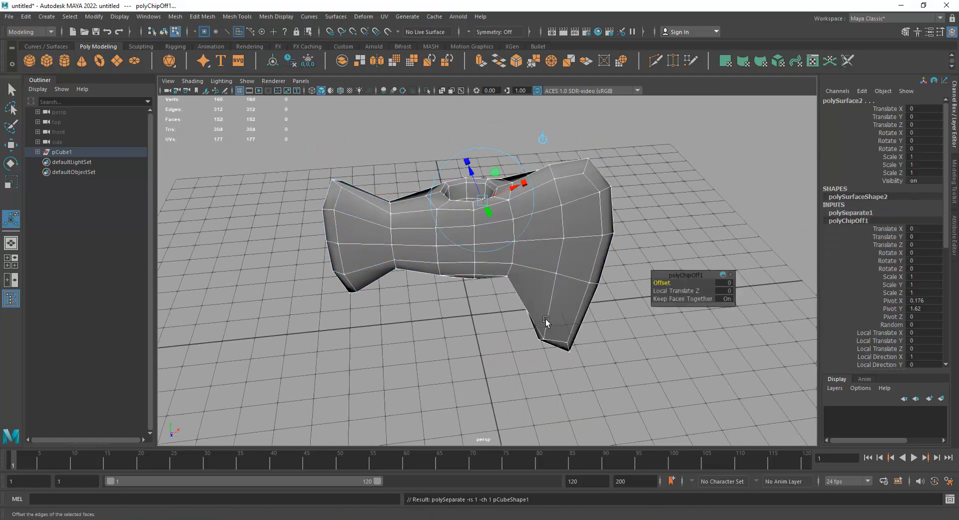
# Switch to object selection and raise the extracted face ring above the handle hole to Translate Y 0.371
pyautogui.press('w')
pyautogui.moveTo(543, 197); pyautogui.dragTo(535, 258, button='right')
pyautogui.hotkey('ctrl', 'z')
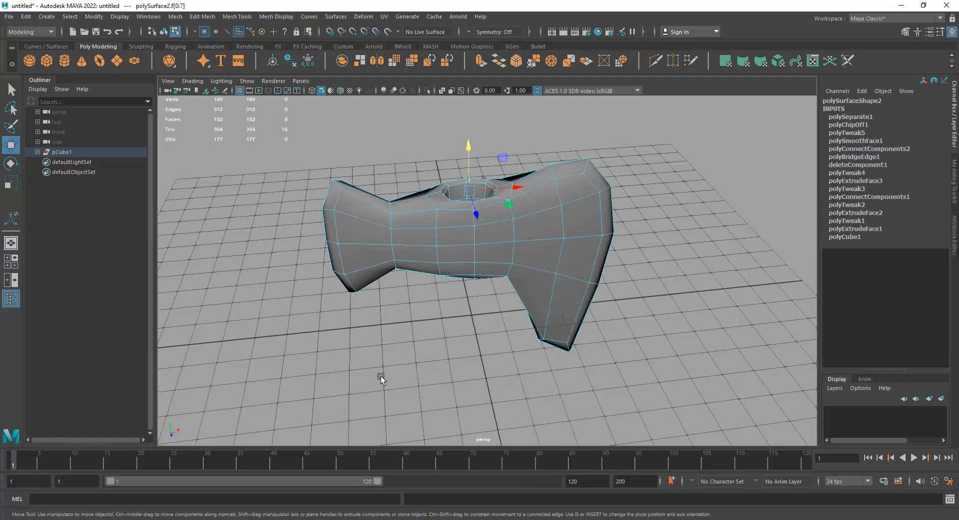
pyautogui.click(164, 32)
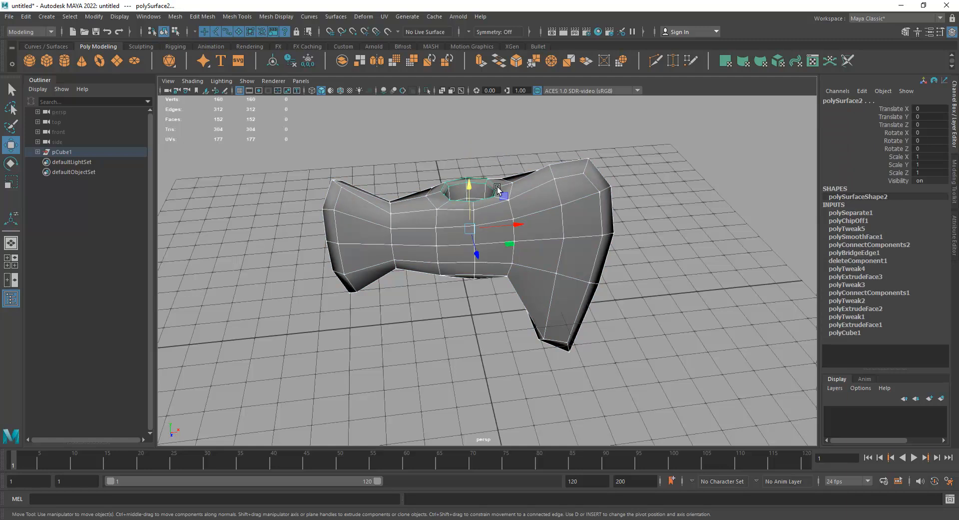
pyautogui.moveTo(469, 195); pyautogui.dragTo(475, 221)
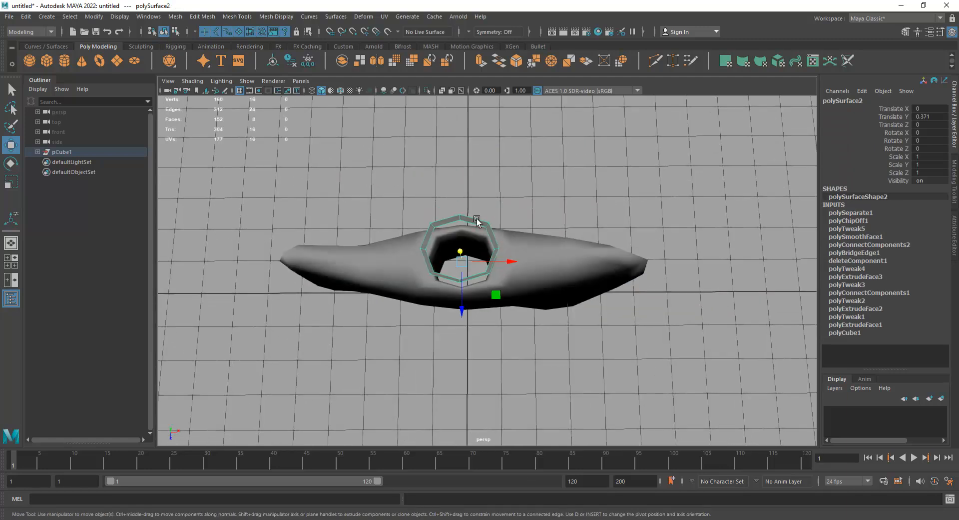
# Scale the ring's inner edge loop inward and snap it level with the outer edge loop
pyautogui.keyDown('alt'); pyautogui.moveTo(475, 220); pyautogui.dragTo(576, 283, button='right'); pyautogui.keyUp('alt')
pyautogui.keyDown('alt'); pyautogui.moveTo(576, 283); pyautogui.dragTo(570, 255); pyautogui.keyUp('alt')
pyautogui.moveTo(486, 180); pyautogui.dragTo(474, 162, button='right')
pyautogui.doubleClick(473, 163)
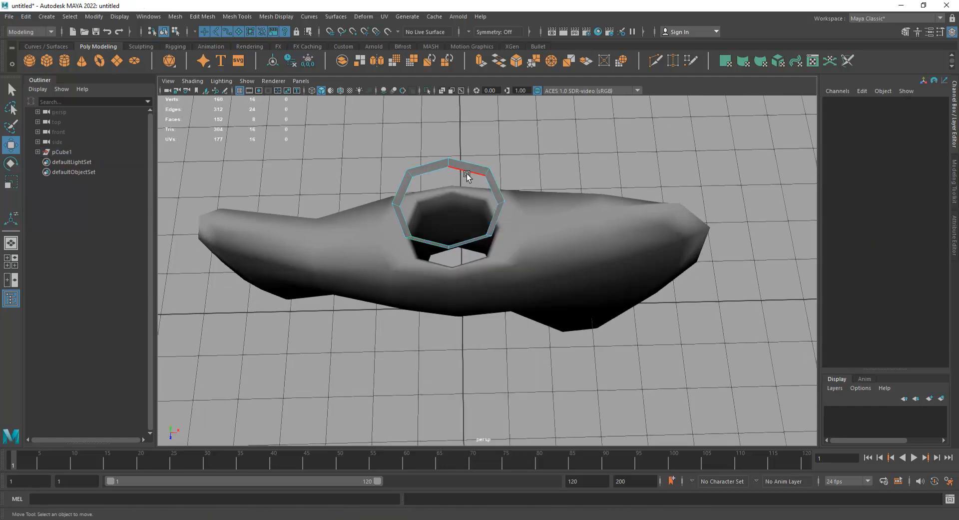
pyautogui.press('r')
pyautogui.keyDown('shift'); pyautogui.moveTo(450, 203); pyautogui.dragTo(445, 178); pyautogui.keyUp('shift')
pyautogui.press('w')
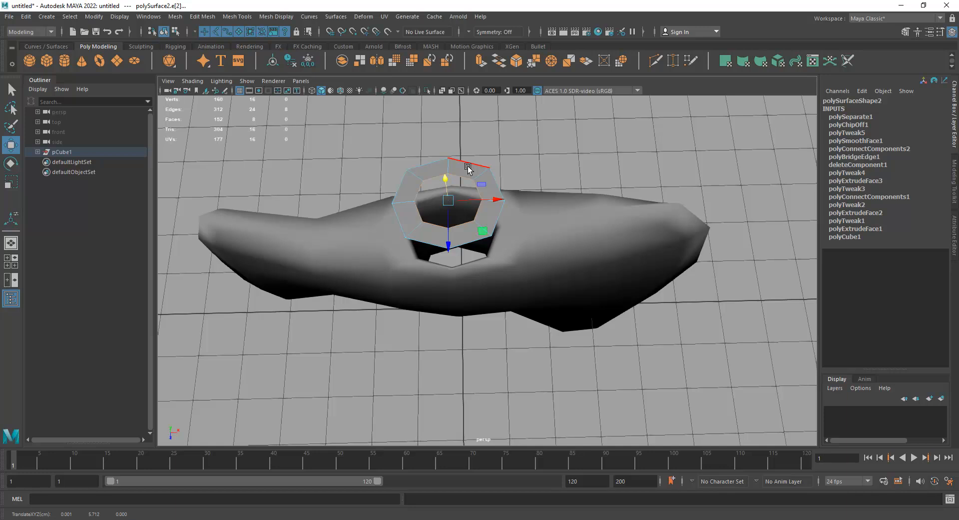
pyautogui.moveTo(469, 168); pyautogui.dragTo(469, 156, button='middle')
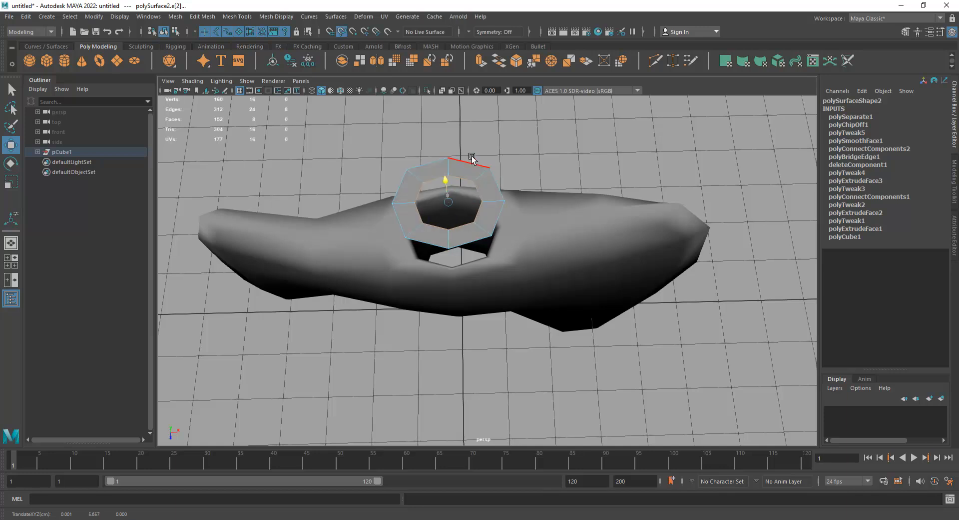
# Fill the open centre of the ring with Fill Hole to make a closed disc
pyautogui.keyDown('alt'); pyautogui.moveTo(470, 165); pyautogui.dragTo(487, 229); pyautogui.keyUp('alt')
pyautogui.keyDown('shift'); pyautogui.rightClick(493, 209); pyautogui.keyUp('shift')
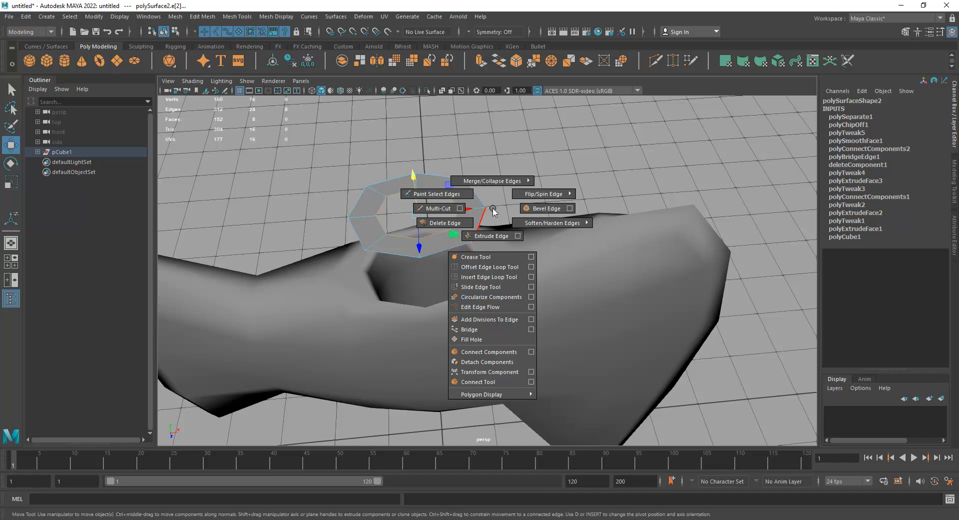
pyautogui.click(485, 339)
pyautogui.keyDown('alt'); pyautogui.moveTo(394, 190); pyautogui.dragTo(433, 216); pyautogui.keyUp('alt')
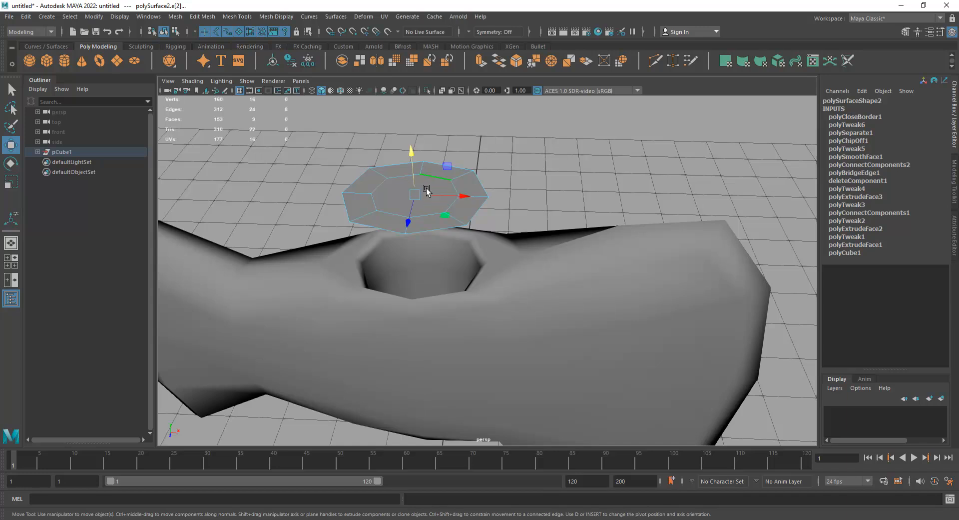
# Return the disc to object selection, centre its pivot, and display wireframe on the shaded models
pyautogui.moveTo(430, 174); pyautogui.dragTo(505, 187, button='right')
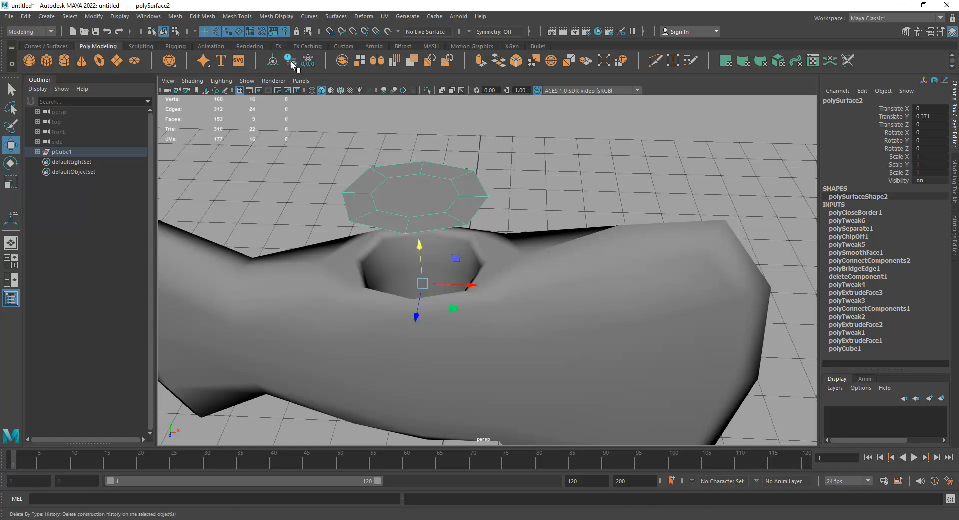
pyautogui.moveTo(414, 245); pyautogui.dragTo(413, 175)
pyautogui.click(412, 165)
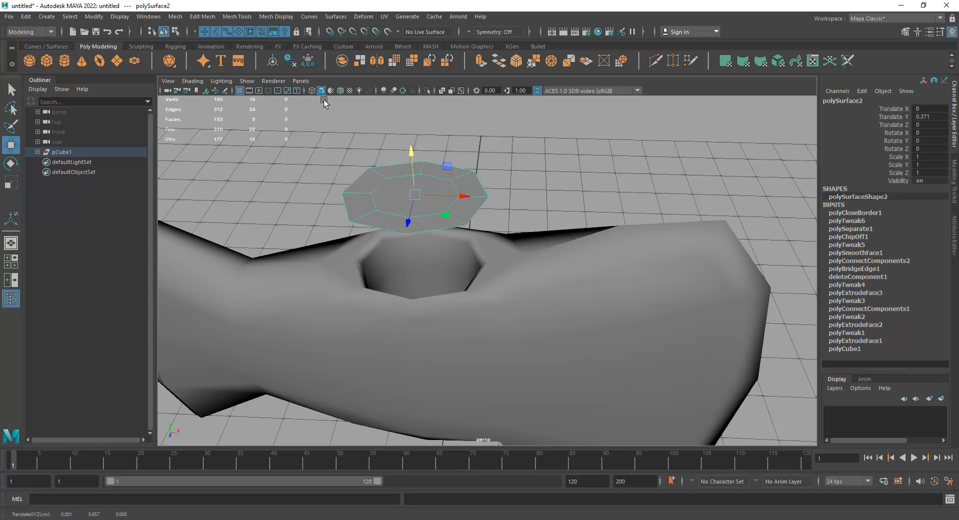
pyautogui.click(339, 91)
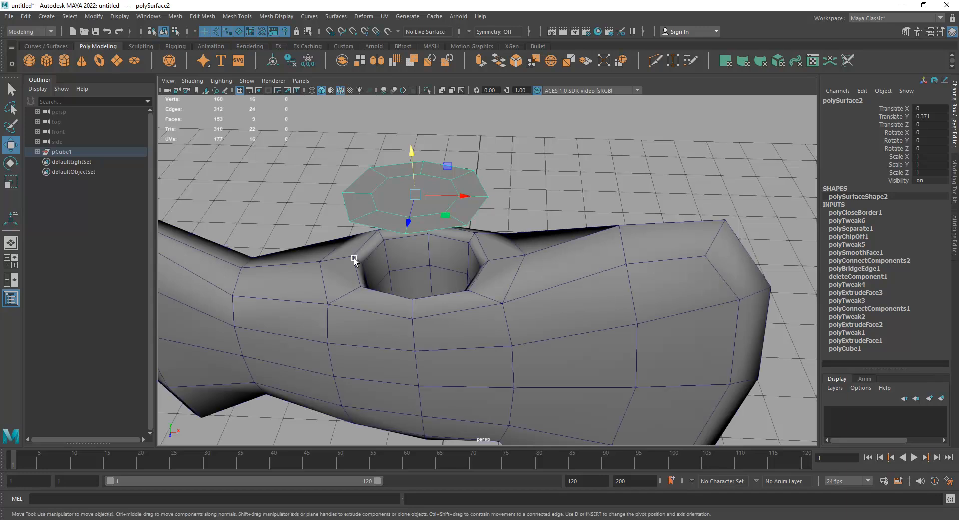
# Move the disc straight down below the axe head to Translate Y -5.038, checking its position in the front view
pyautogui.hotkey('ctrl', 'z')
pyautogui.scroll(-6, 469, 261)
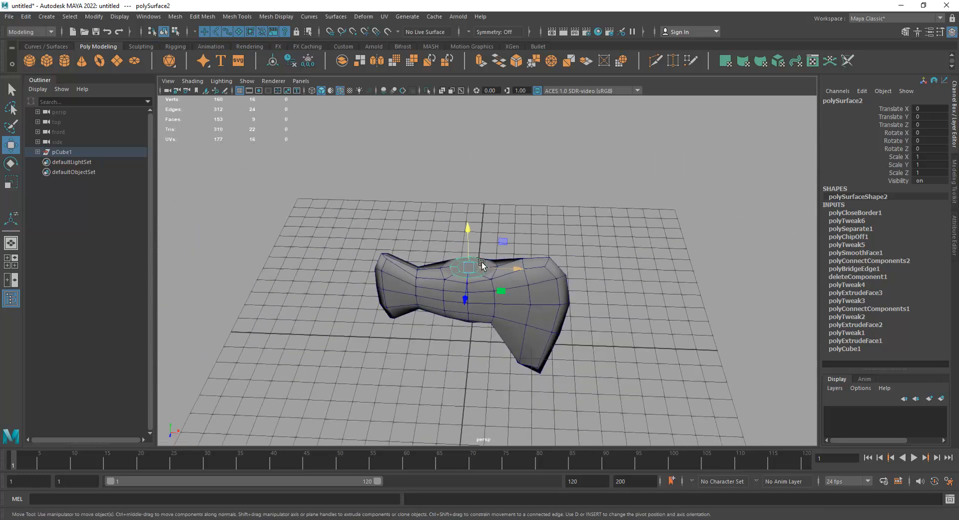
pyautogui.moveTo(469, 230); pyautogui.dragTo(464, 408)
pyautogui.keyDown('alt'); pyautogui.moveTo(465, 408); pyautogui.dragTo(484, 392); pyautogui.keyUp('alt')
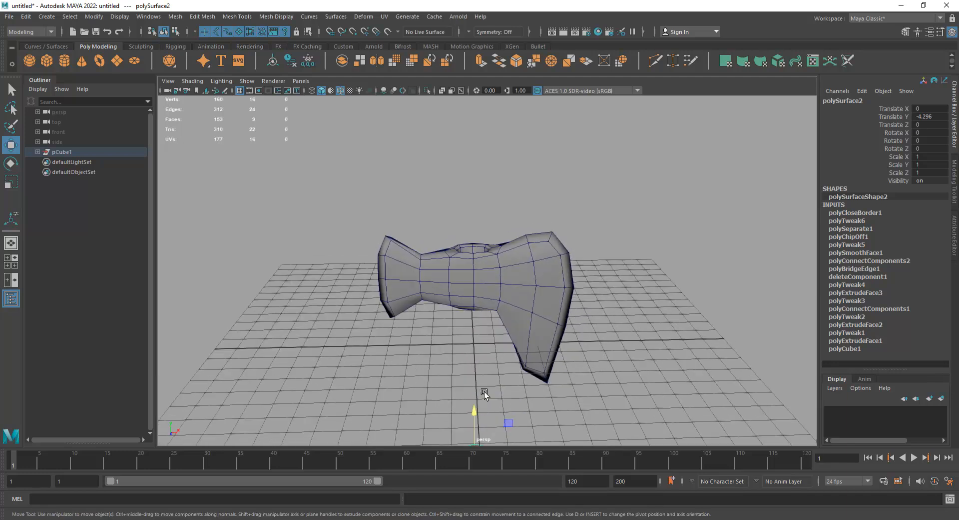
pyautogui.scroll(-6, 499, 367)
pyautogui.press('space')
pyautogui.moveTo(553, 269); pyautogui.dragTo(547, 301)
pyautogui.keyDown('alt'); pyautogui.moveTo(543, 303); pyautogui.dragTo(639, 232, button='middle'); pyautogui.keyUp('alt')
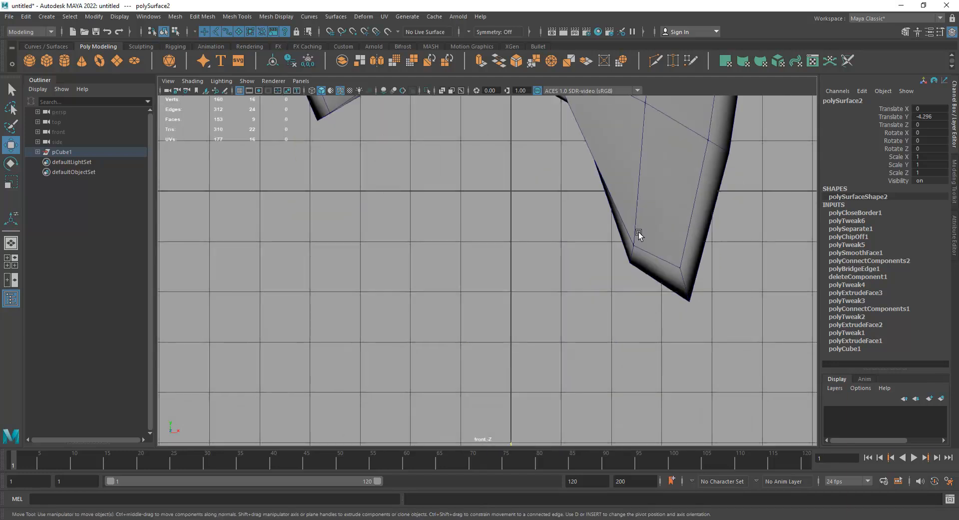
pyautogui.keyDown('alt'); pyautogui.moveTo(639, 232); pyautogui.dragTo(465, 166, button='right'); pyautogui.keyUp('alt')
pyautogui.moveTo(497, 302); pyautogui.dragTo(497, 333)
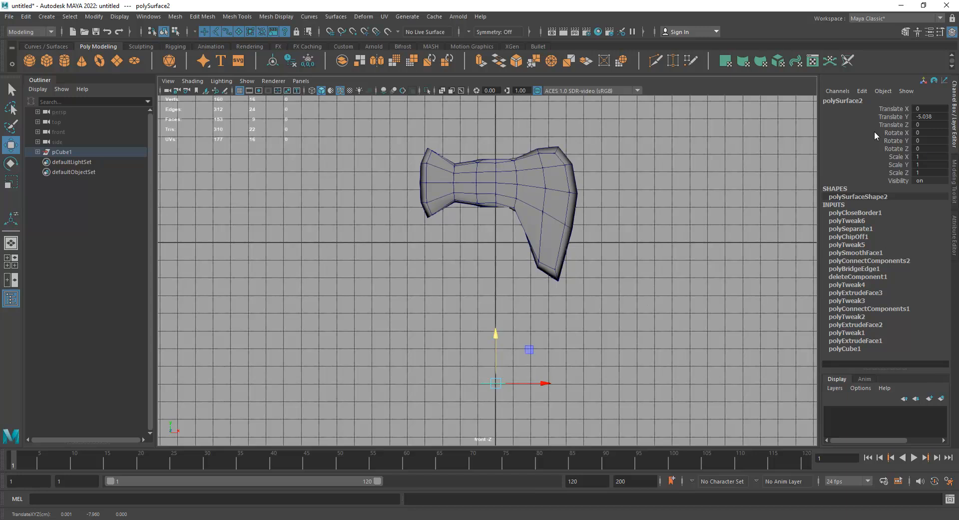
# Draw a slightly bent EP curve from the disc's centre up to the underside of the axe head as the handle path
pyautogui.click(47, 46)
pyautogui.click(64, 60)
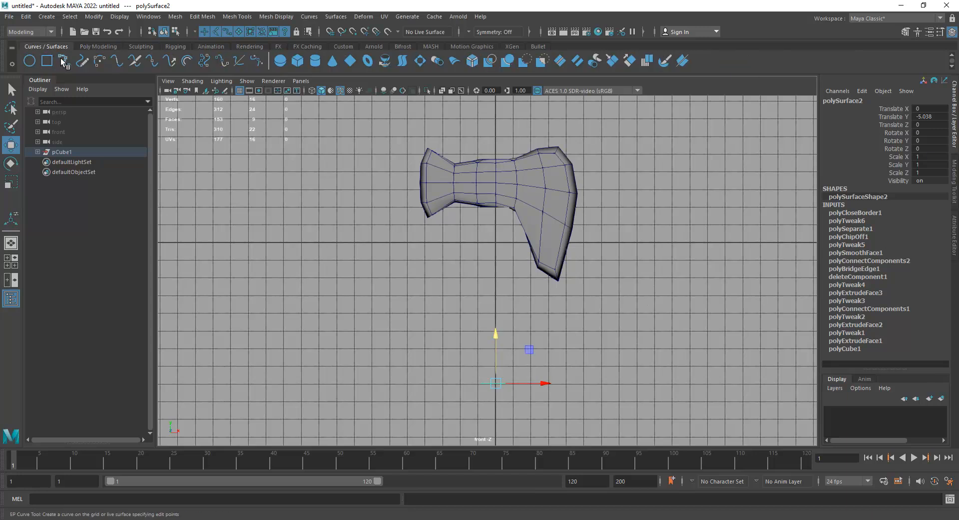
pyautogui.click(494, 382)
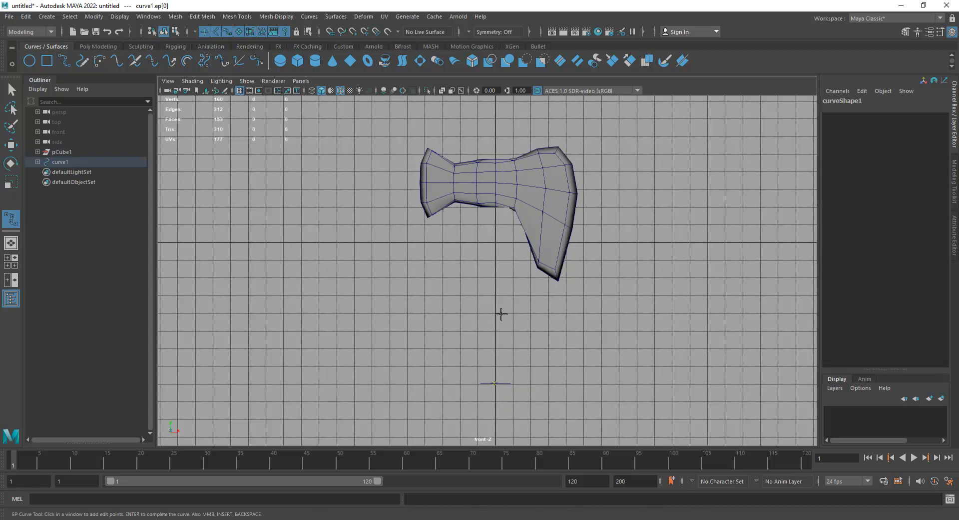
pyautogui.click(492, 212)
pyautogui.press('Return')
pyautogui.press('w')
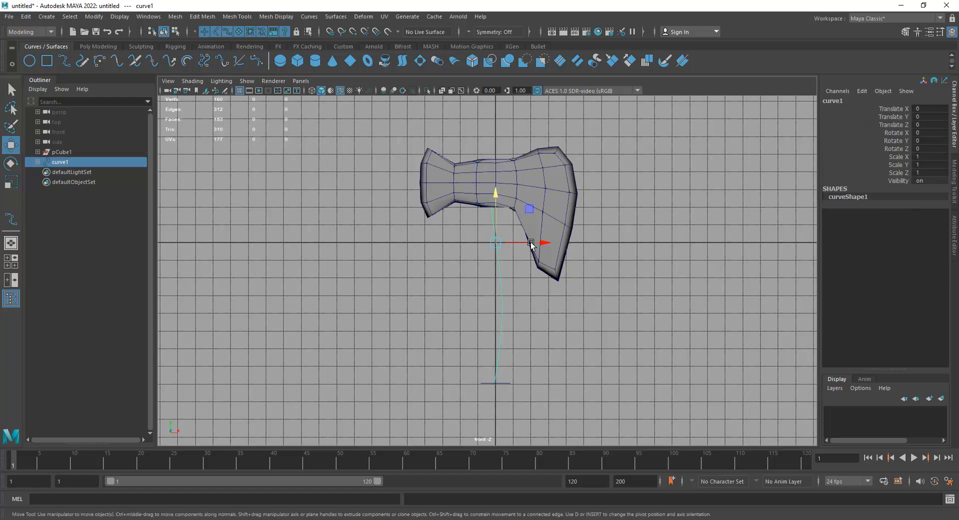
# Select the disc in the perspective view and snap it vertically back to the top of the handle hole at Translate Y 0
pyautogui.press('space')
pyautogui.moveTo(530, 228); pyautogui.dragTo(534, 175)
pyautogui.keyDown('alt'); pyautogui.moveTo(523, 212); pyautogui.dragTo(507, 265); pyautogui.keyUp('alt')
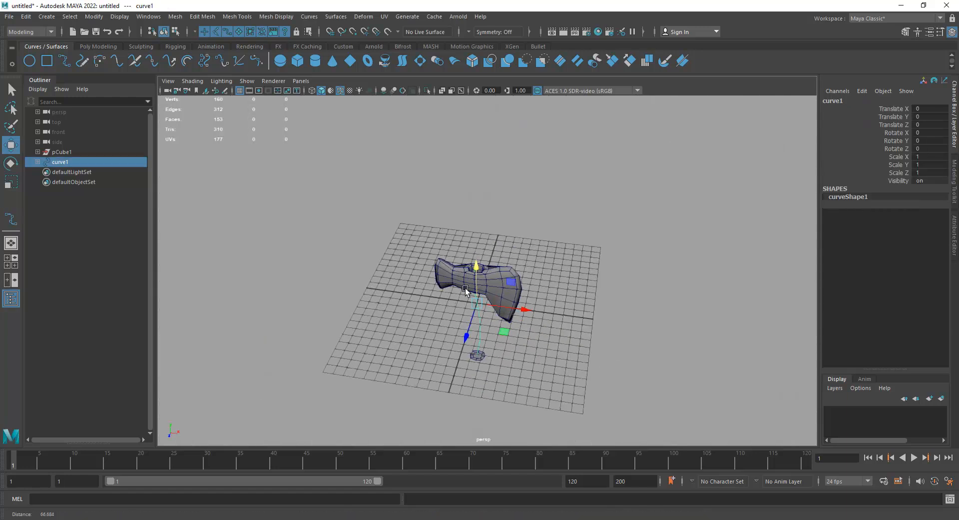
pyautogui.keyDown('alt'); pyautogui.moveTo(507, 265); pyautogui.dragTo(535, 346, button='right'); pyautogui.keyUp('alt')
pyautogui.keyDown('alt'); pyautogui.moveTo(483, 401); pyautogui.dragTo(512, 318, button='middle'); pyautogui.keyUp('alt')
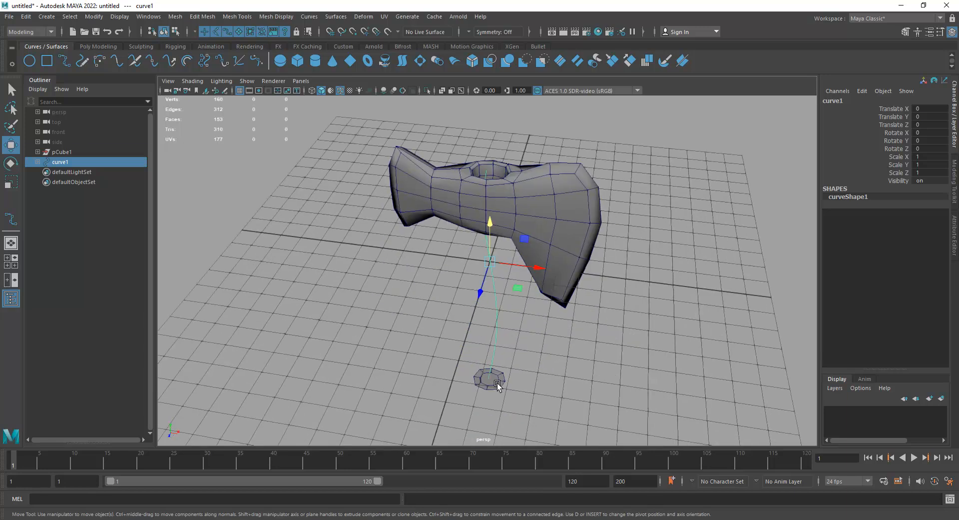
pyautogui.click(498, 383)
pyautogui.click(492, 350)
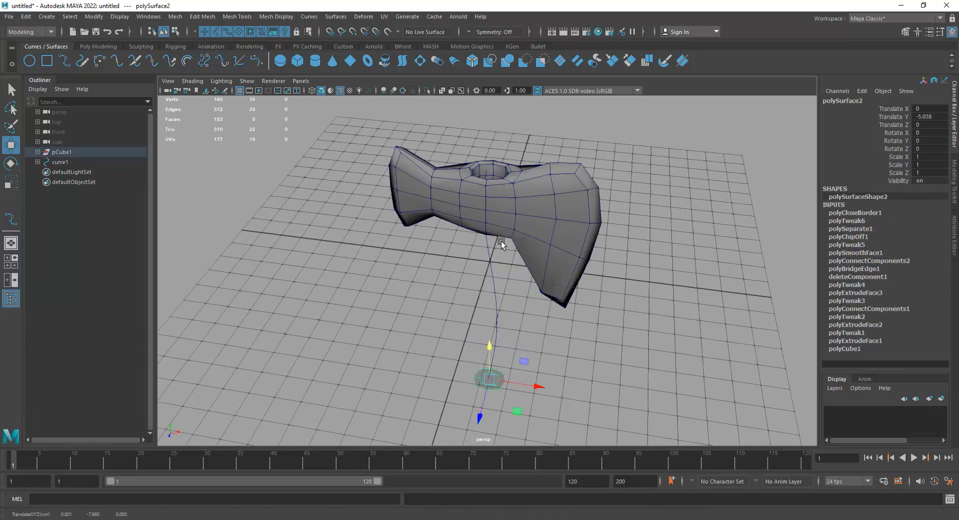
pyautogui.press('c')
pyautogui.middleClick(502, 160)
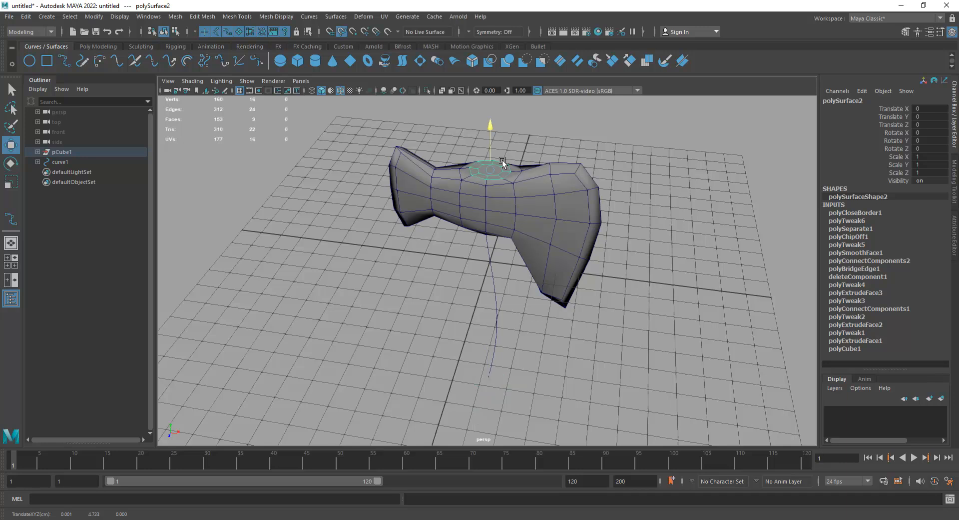
pyautogui.keyDown('alt'); pyautogui.moveTo(524, 174); pyautogui.dragTo(488, 261); pyautogui.keyUp('alt')
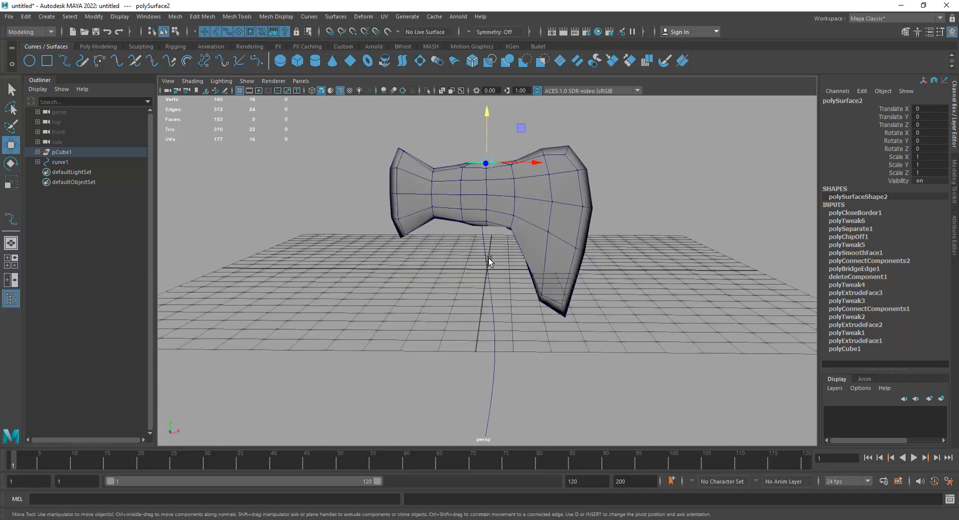
# Reverse the direction of the handle curve and deselect it
pyautogui.click(489, 260)
pyautogui.keyDown('alt'); pyautogui.moveTo(493, 311); pyautogui.dragTo(497, 368); pyautogui.keyUp('alt')
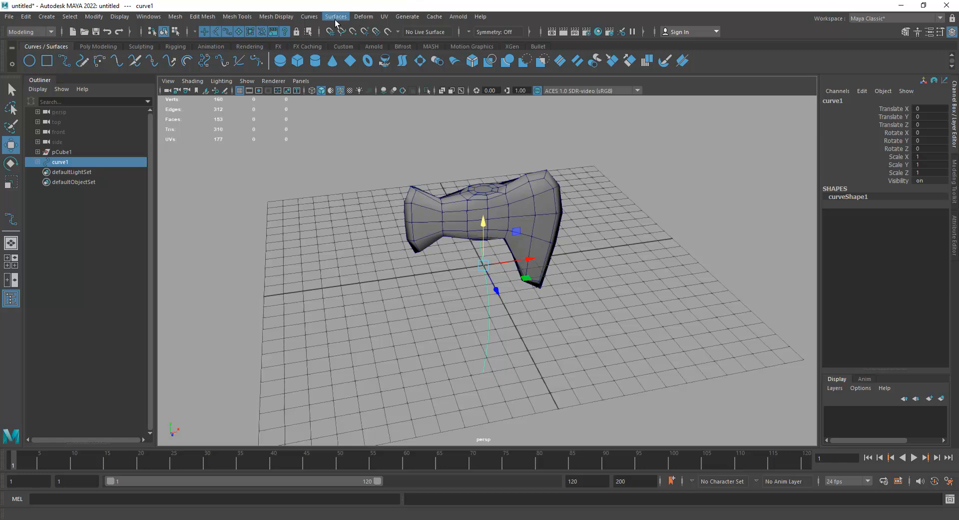
pyautogui.click(310, 19)
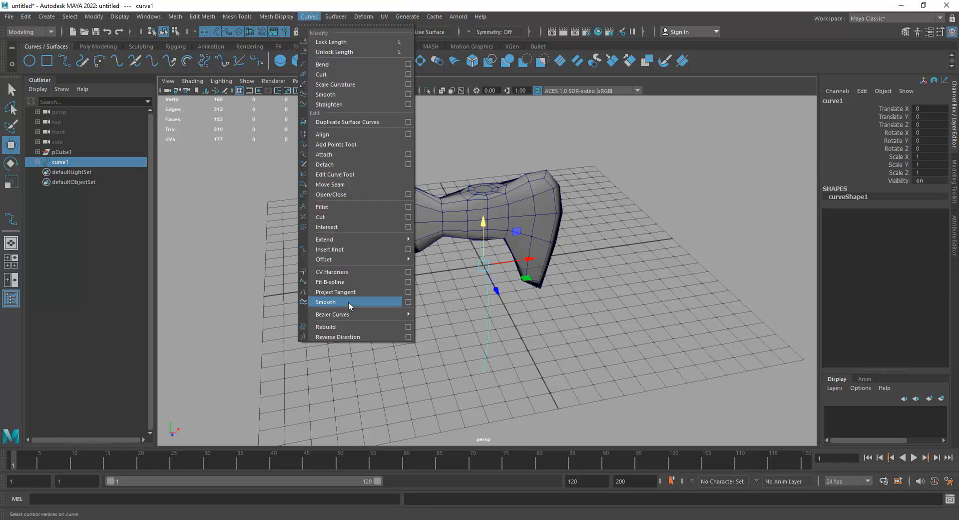
pyautogui.click(364, 341)
pyautogui.moveTo(554, 355)
pyautogui.keyDown('alt'); pyautogui.mouseDown()
pyautogui.moveTo(588, 363)
pyautogui.moveTo(559, 356)
pyautogui.mouseUp(); pyautogui.keyUp('alt')
pyautogui.click(559, 356)
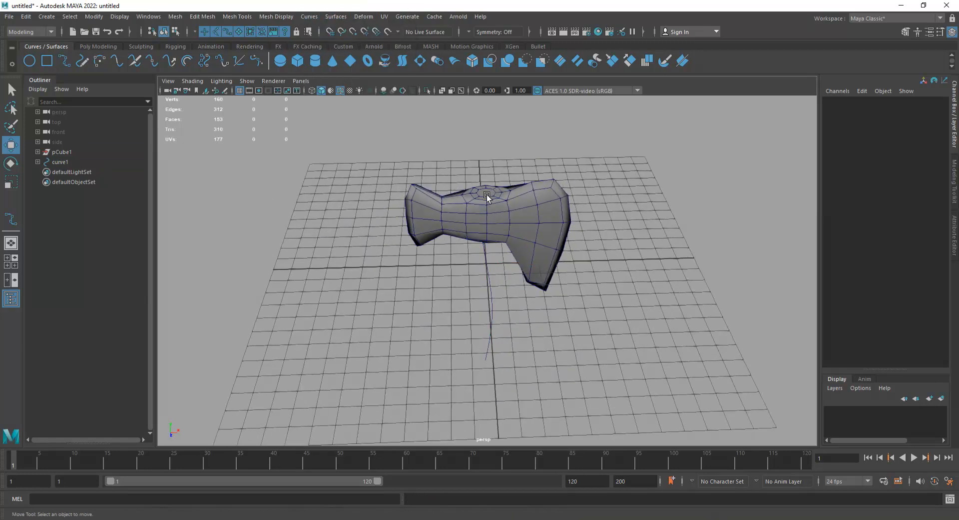
# Try to extrude the disc's faces with the handle curve selected as the path
pyautogui.click(486, 194)
pyautogui.keyDown('alt'); pyautogui.moveTo(491, 292); pyautogui.dragTo(489, 281); pyautogui.keyUp('alt')
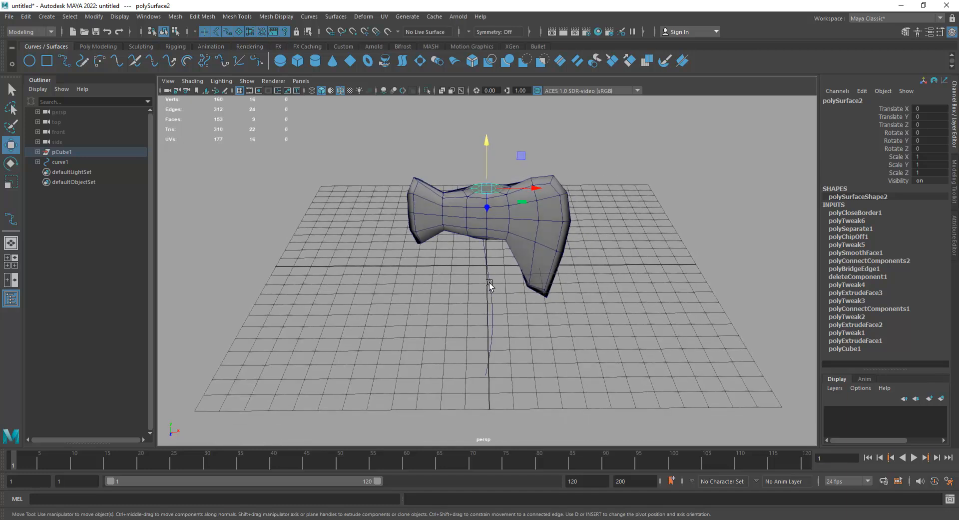
pyautogui.click(490, 281)
pyautogui.moveTo(606, 284); pyautogui.dragTo(509, 266, button='right')
pyautogui.keyDown('alt'); pyautogui.moveTo(406, 397); pyautogui.dragTo(403, 272, button='middle'); pyautogui.keyUp('alt')
pyautogui.keyDown('alt'); pyautogui.moveTo(400, 294); pyautogui.dragTo(575, 273, button='right'); pyautogui.keyUp('alt')
pyautogui.moveTo(544, 183); pyautogui.dragTo(385, 336)
pyautogui.keyDown('alt'); pyautogui.moveTo(629, 218); pyautogui.dragTo(424, 95, button='right'); pyautogui.keyUp('alt')
pyautogui.keyDown('alt'); pyautogui.moveTo(424, 95); pyautogui.dragTo(502, 177); pyautogui.keyUp('alt')
pyautogui.keyDown('alt'); pyautogui.moveTo(501, 174); pyautogui.dragTo(533, 293, button='right'); pyautogui.keyUp('alt')
pyautogui.rightClick(514, 229)
pyautogui.click(517, 290)
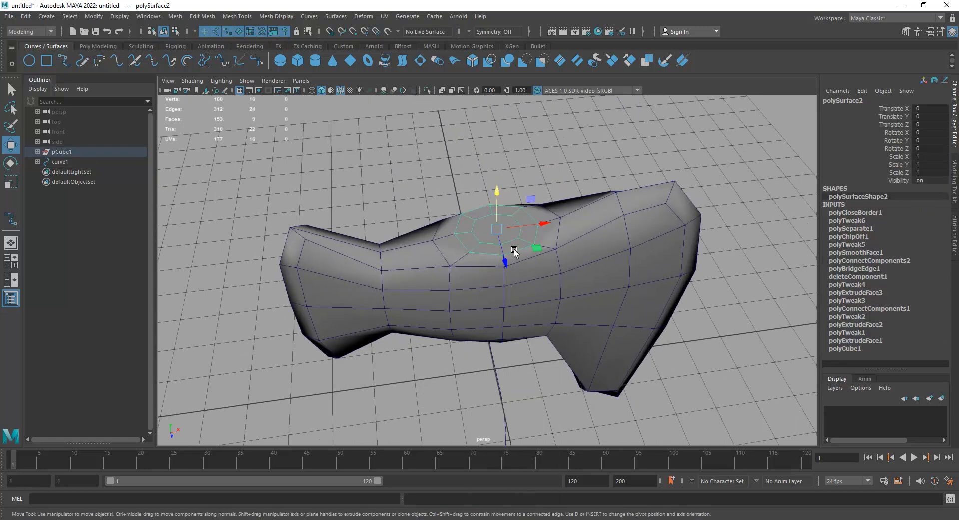
pyautogui.keyDown('alt'); pyautogui.moveTo(496, 332); pyautogui.dragTo(487, 246, button='middle'); pyautogui.keyUp('alt')
pyautogui.keyDown('shift'); pyautogui.click(496, 289); pyautogui.keyUp('shift')
pyautogui.keyDown('alt'); pyautogui.moveTo(502, 433); pyautogui.dragTo(492, 330, button='right'); pyautogui.keyUp('alt')
pyautogui.moveTo(491, 331)
pyautogui.keyDown('alt'); pyautogui.mouseDown()
pyautogui.moveTo(465, 291)
pyautogui.moveTo(506, 326)
pyautogui.mouseUp(); pyautogui.keyUp('alt')
pyautogui.keyDown('shift'); pyautogui.moveTo(655, 242); pyautogui.dragTo(653, 261, button='right'); pyautogui.keyUp('shift')
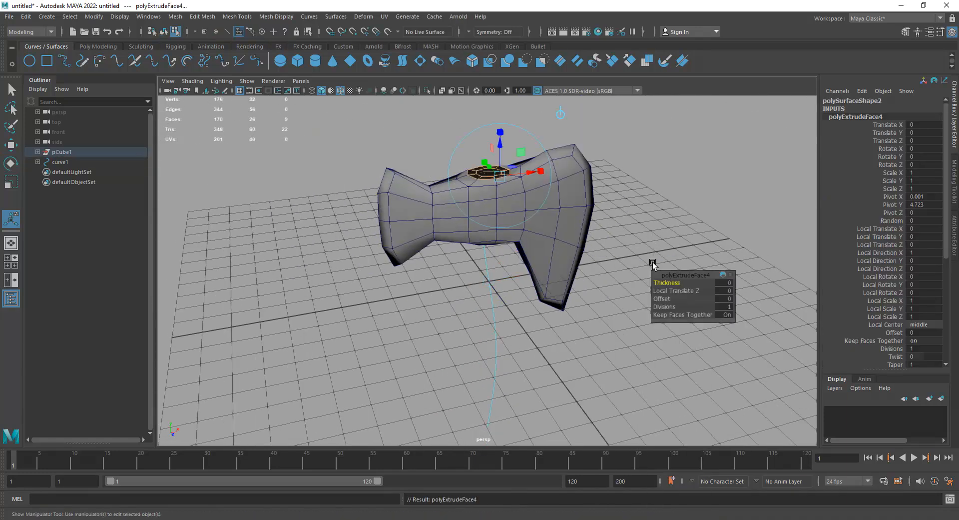
pyautogui.hotkey('ctrl', 'z')
pyautogui.hotkey('ctrl', 'z')
# Select the disc's faces together with the handle curve and extrude the faces along the curve
pyautogui.moveTo(490, 172); pyautogui.dragTo(489, 180, button='right')
pyautogui.click(490, 172)
pyautogui.keyDown('shift'); pyautogui.click(489, 278); pyautogui.keyUp('shift')
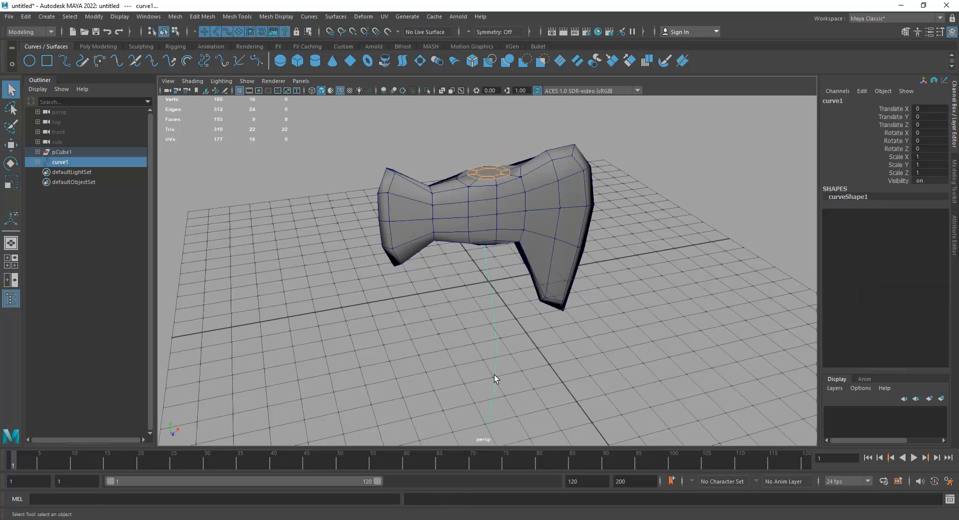
pyautogui.keyDown('shift'); pyautogui.moveTo(665, 230); pyautogui.dragTo(665, 256, button='right'); pyautogui.keyUp('shift')
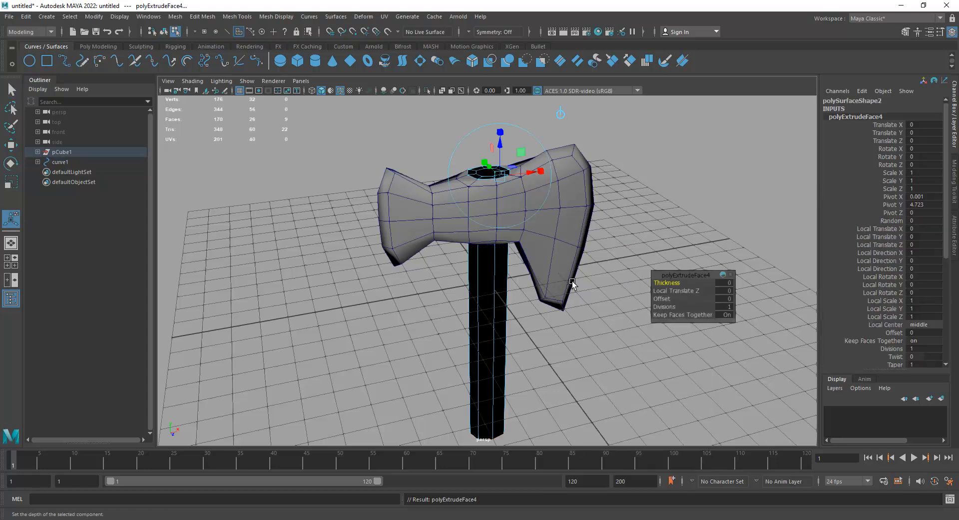
# Set the handle extrusion's Divisions to 13 so that it follows the bend of the curve
pyautogui.scroll(-3, 476, 443)
pyautogui.keyDown('alt'); pyautogui.moveTo(527, 396); pyautogui.dragTo(528, 367, button='middle'); pyautogui.keyUp('alt')
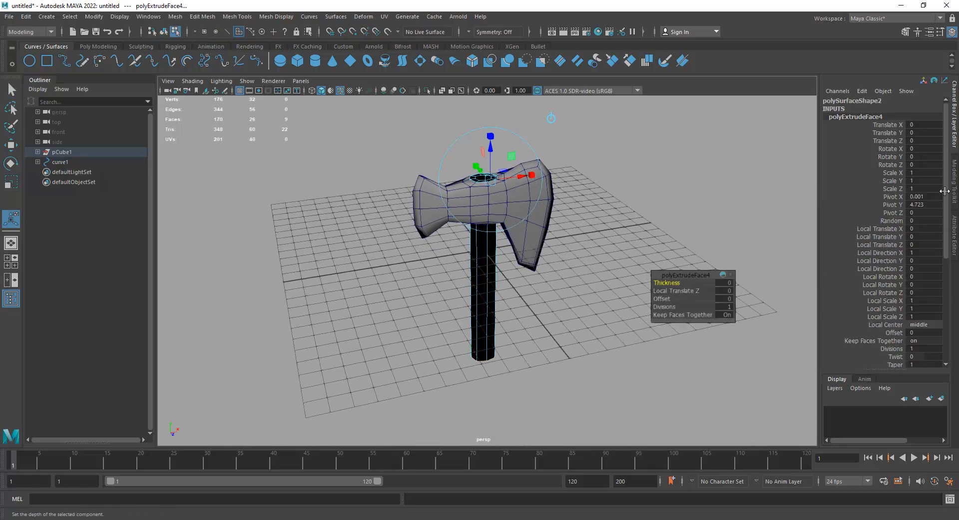
pyautogui.scroll(-3, 900, 322)
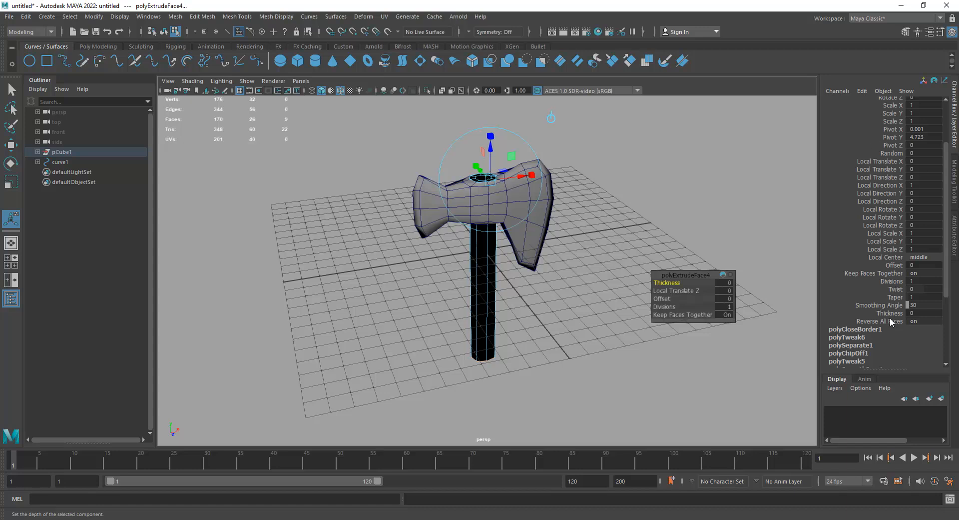
pyautogui.click(895, 281)
pyautogui.moveTo(679, 284); pyautogui.dragTo(739, 281, button='middle')
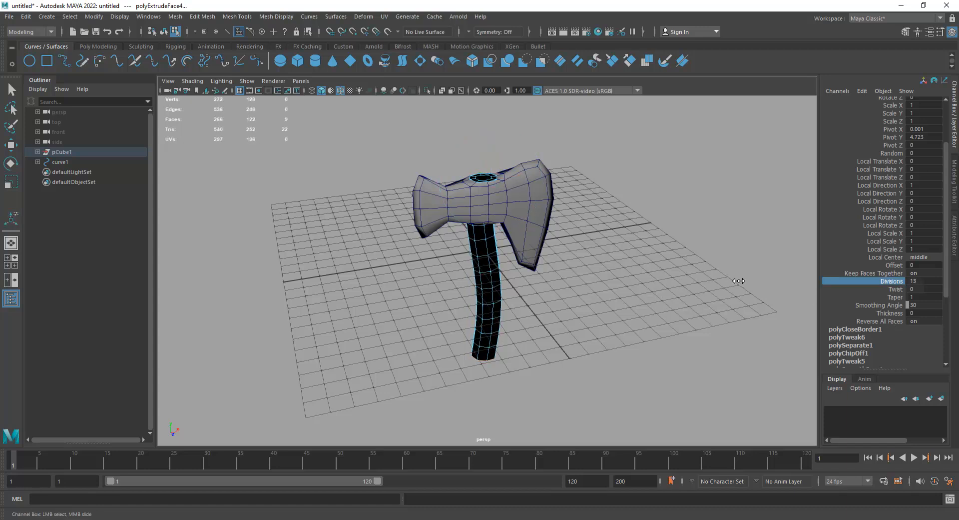
pyautogui.keyDown('alt'); pyautogui.moveTo(631, 299); pyautogui.dragTo(580, 245); pyautogui.keyUp('alt')
# Reverse the normals of all the handle's faces and return the handle to object selection
pyautogui.moveTo(493, 329)
pyautogui.mouseDown(button='right')
pyautogui.moveTo(497, 339)
pyautogui.moveTo(491, 320)
pyautogui.mouseUp(button='right')
pyautogui.keyDown('alt'); pyautogui.moveTo(535, 339); pyautogui.dragTo(516, 333); pyautogui.keyUp('alt')
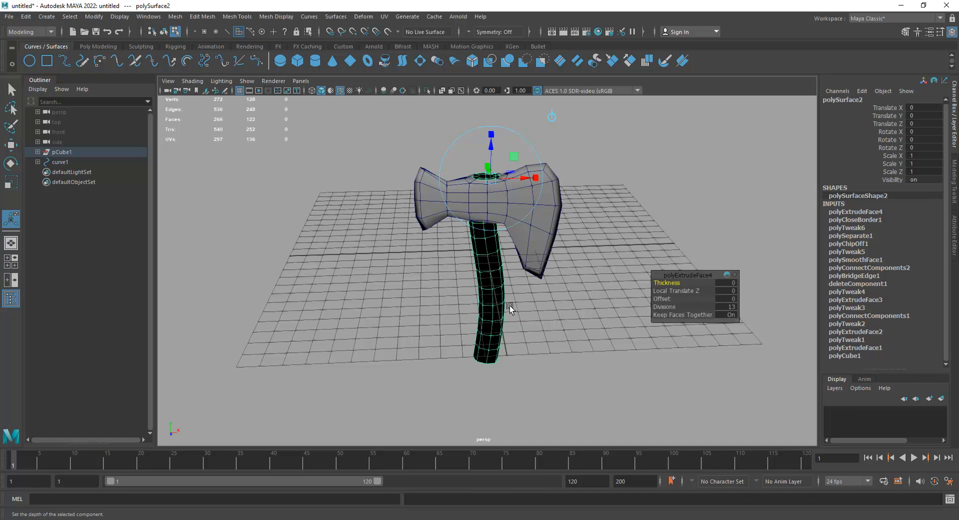
pyautogui.keyDown('alt'); pyautogui.moveTo(505, 293); pyautogui.dragTo(502, 278); pyautogui.keyUp('alt')
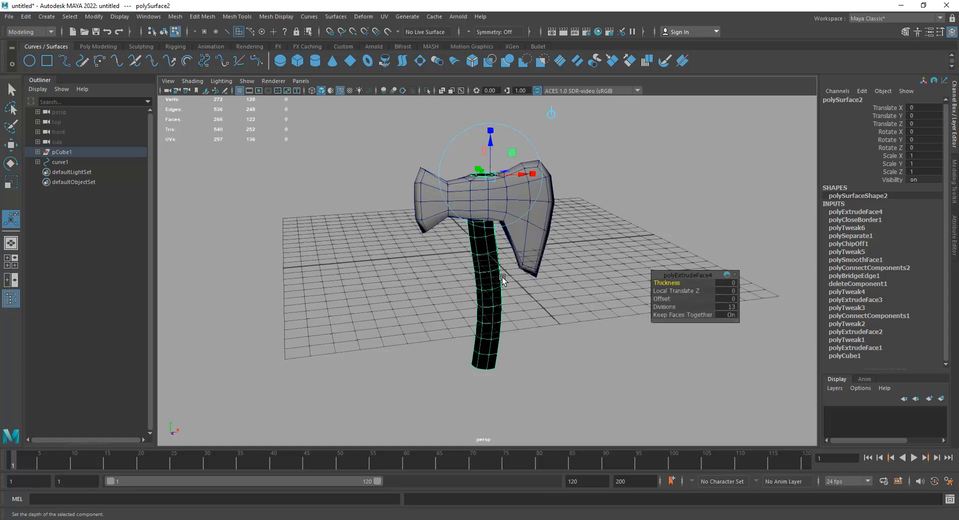
pyautogui.press('w')
pyautogui.moveTo(500, 275); pyautogui.dragTo(498, 282, button='right')
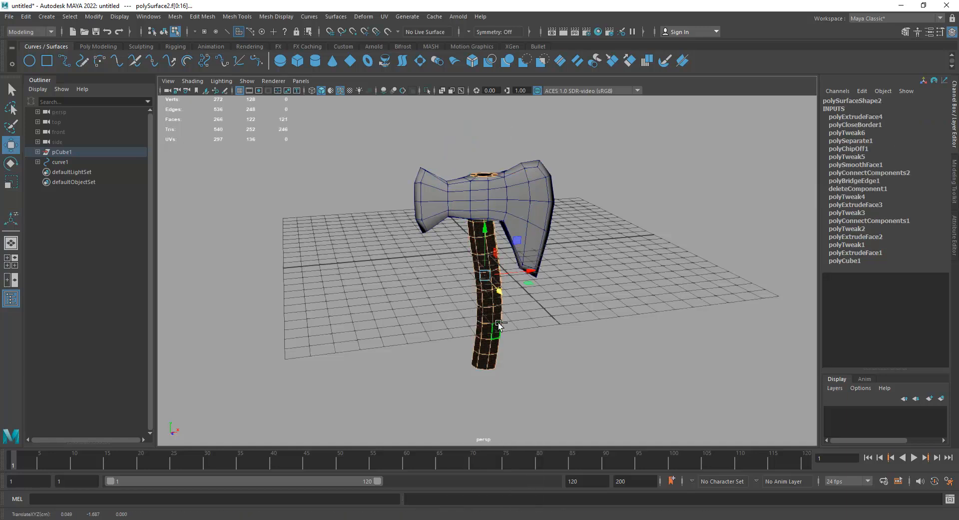
pyautogui.keyDown('shift'); pyautogui.moveTo(498, 324); pyautogui.dragTo(578, 299, button='right'); pyautogui.keyUp('shift')
pyautogui.click(565, 309)
pyautogui.keyDown('alt'); pyautogui.moveTo(526, 328); pyautogui.dragTo(477, 309); pyautogui.keyUp('alt')
pyautogui.moveTo(495, 254); pyautogui.dragTo(496, 316, button='right')
# Delete the handle's construction history, freeze its transformations and centre its pivot
pyautogui.press('f')
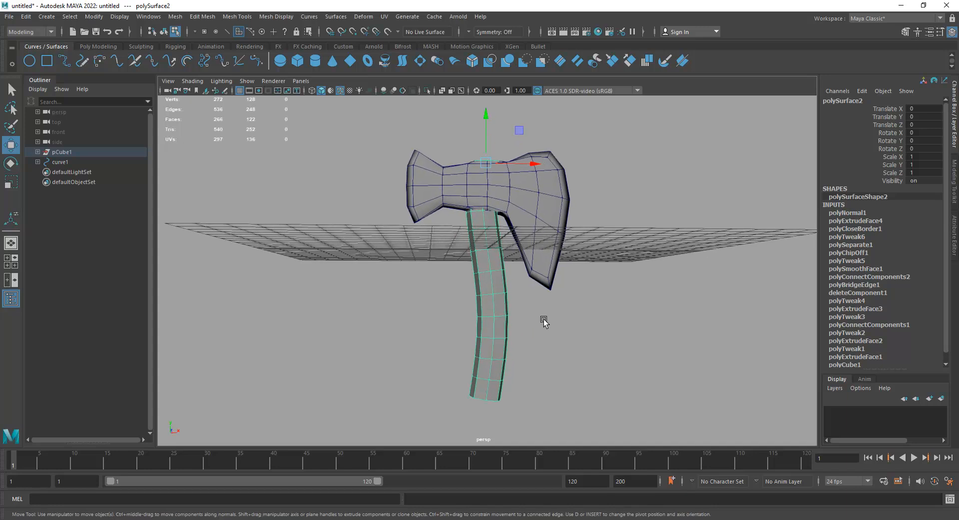
pyautogui.keyDown('alt'); pyautogui.moveTo(530, 339); pyautogui.dragTo(518, 324); pyautogui.keyUp('alt')
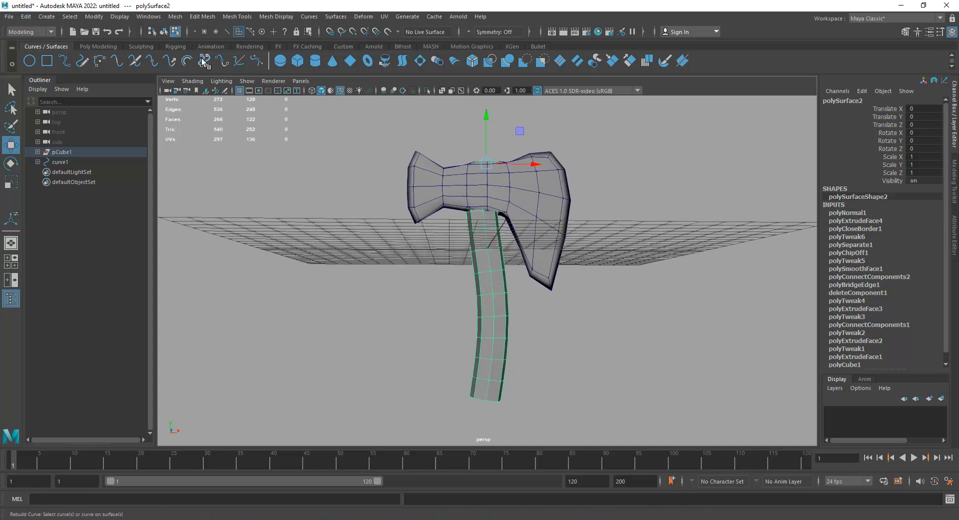
pyautogui.click(99, 46)
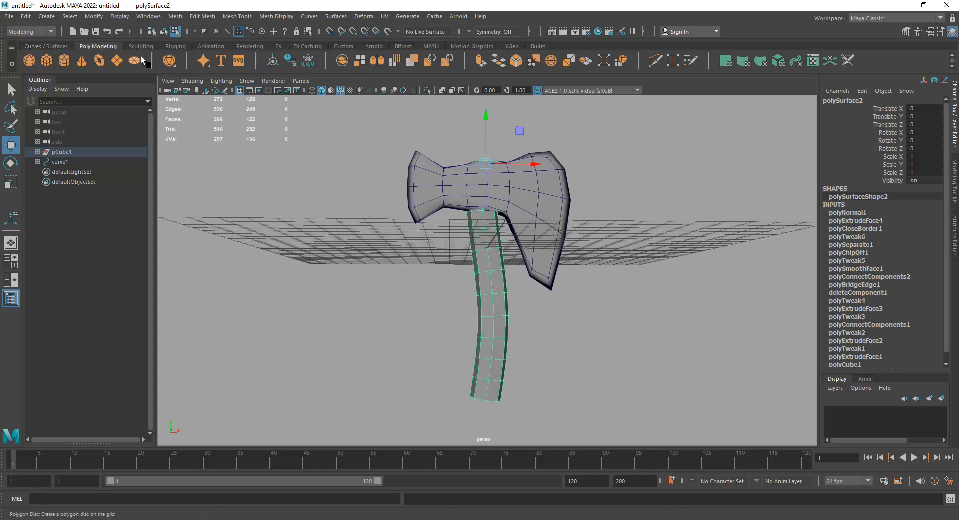
pyautogui.click(292, 63)
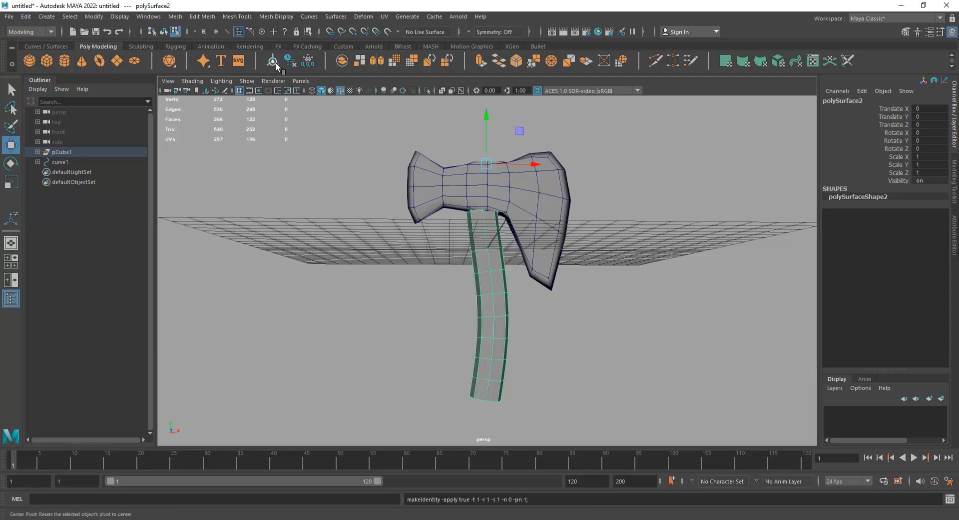
# In the front view, select an edge loop in the handle's upper half and scale it slightly narrower
pyautogui.keyDown('alt'); pyautogui.moveTo(618, 262); pyautogui.dragTo(520, 283); pyautogui.keyUp('alt')
pyautogui.press('space')
pyautogui.moveTo(692, 271); pyautogui.dragTo(692, 282)
pyautogui.keyDown('alt'); pyautogui.moveTo(524, 288); pyautogui.dragTo(575, 280, button='right'); pyautogui.keyUp('alt')
pyautogui.moveTo(744, 182); pyautogui.dragTo(748, 157, button='right')
pyautogui.click(506, 265)
pyautogui.keyDown('alt'); pyautogui.moveTo(484, 289); pyautogui.dragTo(608, 297, button='right'); pyautogui.keyUp('alt')
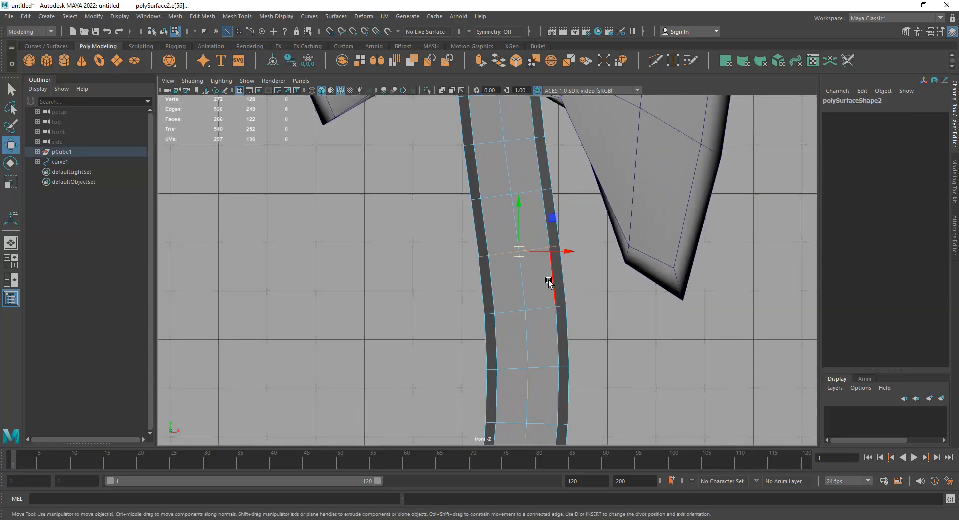
pyautogui.press('r')
pyautogui.click(520, 252)
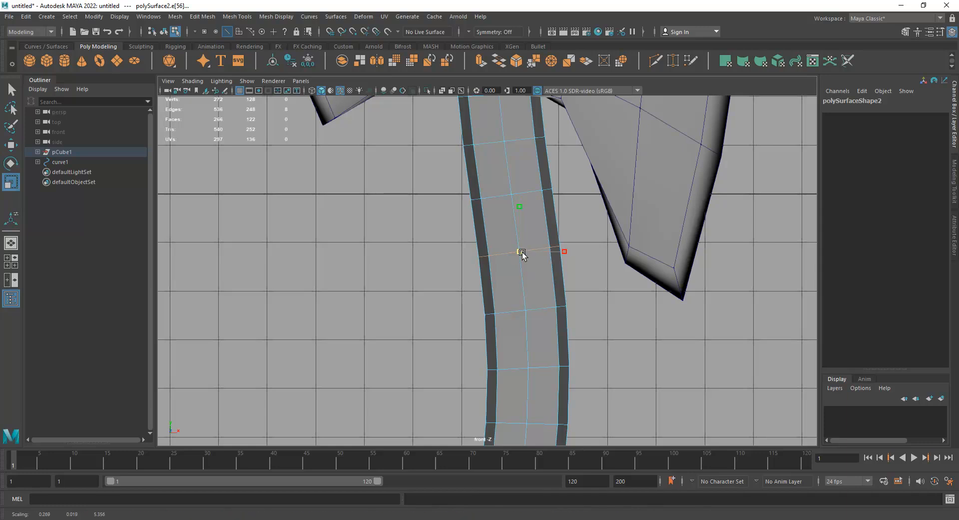
# Scale the edge loop three rows further down the handle slightly narrower and the second loop below the axe head slightly wider
pyautogui.keyDown('alt'); pyautogui.moveTo(559, 384); pyautogui.dragTo(583, 317, button='middle'); pyautogui.keyUp('alt')
pyautogui.doubleClick(562, 355)
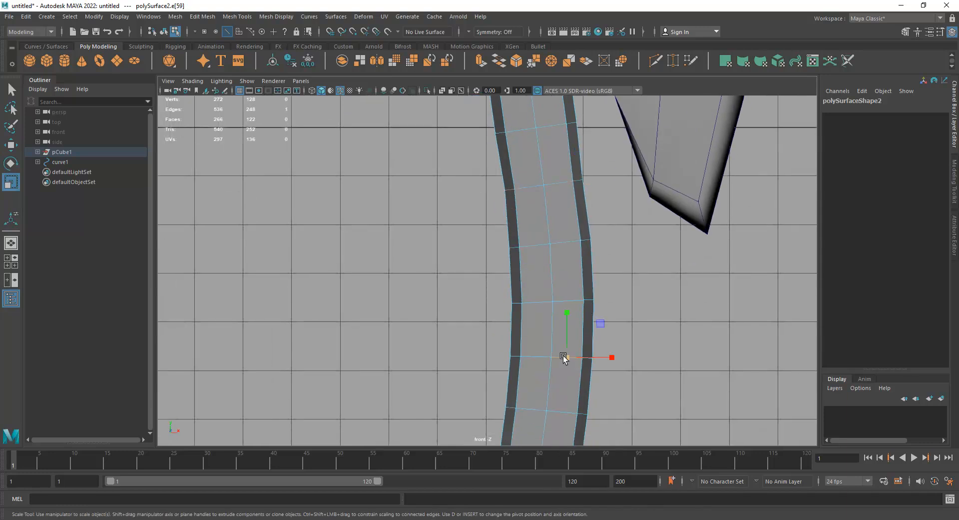
pyautogui.moveTo(548, 354); pyautogui.dragTo(547, 358)
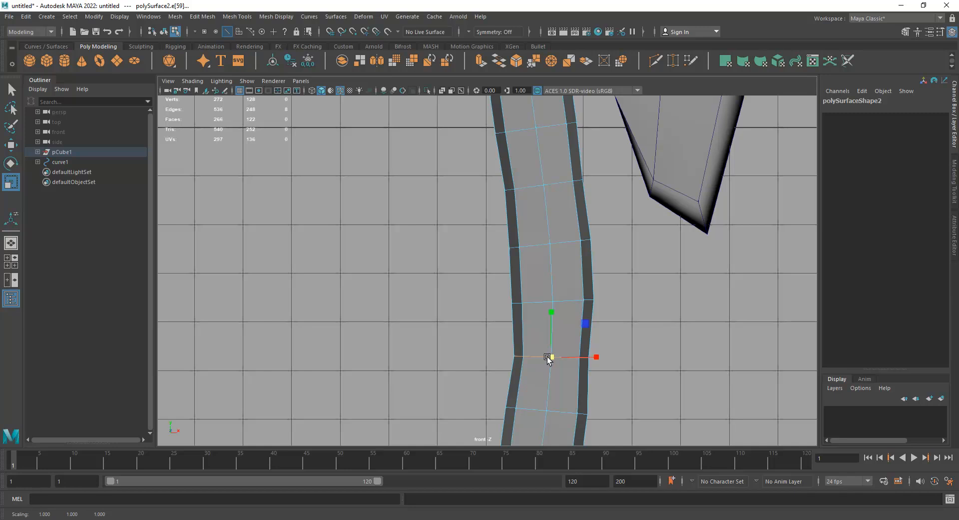
pyautogui.keyDown('alt'); pyautogui.moveTo(548, 357); pyautogui.dragTo(492, 223, button='right'); pyautogui.keyUp('alt')
pyautogui.click(507, 195)
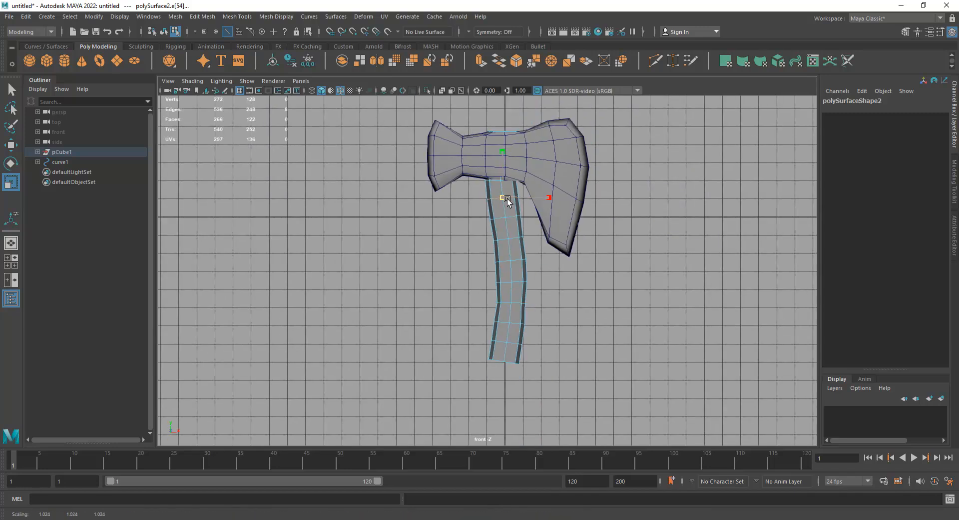
# Select the handle's edge loop directly beneath the axe head and rotate it slightly
pyautogui.doubleClick(493, 179)
pyautogui.keyDown('alt'); pyautogui.moveTo(492, 178); pyautogui.dragTo(508, 176, button='right'); pyautogui.keyUp('alt')
pyautogui.keyDown('alt'); pyautogui.moveTo(508, 175); pyautogui.dragTo(515, 290, button='middle'); pyautogui.keyUp('alt')
pyautogui.keyDown('alt'); pyautogui.moveTo(515, 290); pyautogui.dragTo(585, 336, button='right'); pyautogui.keyUp('alt')
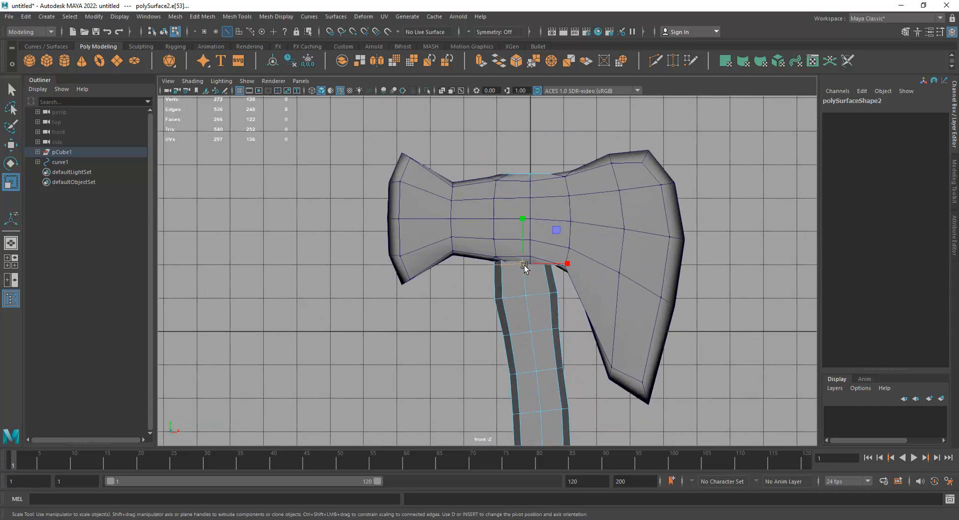
pyautogui.press('e')
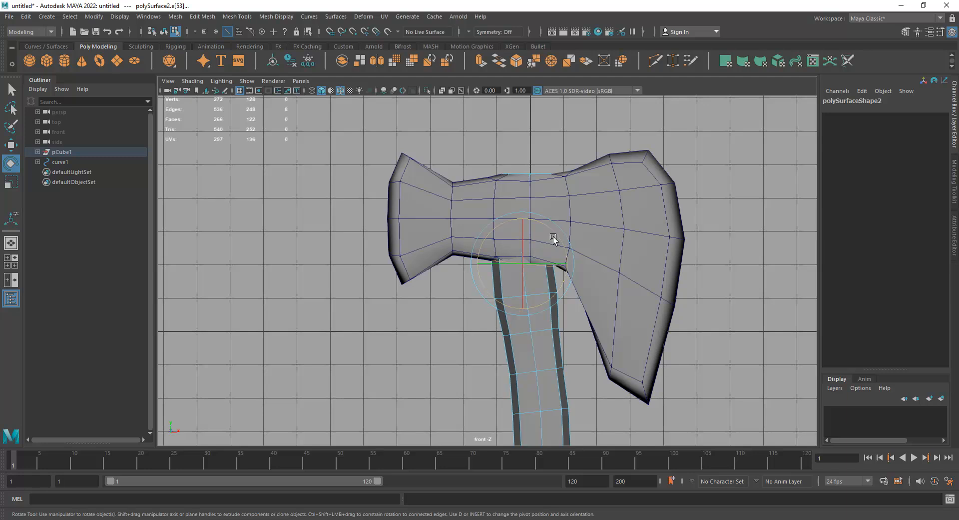
# Select the handle's top cap faces in the perspective view and extrude them upward in two segments above the axe head
pyautogui.keyDown('alt'); pyautogui.moveTo(553, 238); pyautogui.dragTo(525, 287, button='right'); pyautogui.keyUp('alt')
pyautogui.press('space')
pyautogui.moveTo(549, 269); pyautogui.dragTo(525, 260)
pyautogui.keyDown('alt'); pyautogui.moveTo(524, 260); pyautogui.dragTo(571, 192, button='right'); pyautogui.keyUp('alt')
pyautogui.keyDown('alt'); pyautogui.moveTo(570, 193); pyautogui.dragTo(570, 423, button='middle'); pyautogui.keyUp('alt')
pyautogui.moveTo(508, 255); pyautogui.dragTo(508, 272, button='right')
pyautogui.doubleClick(504, 262)
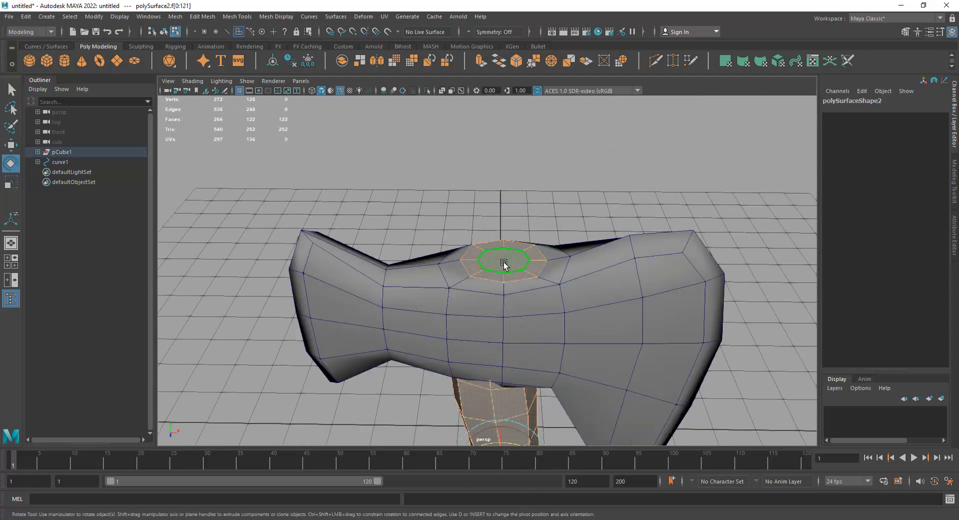
pyautogui.click(503, 263)
pyautogui.hotkey('shift', '.')
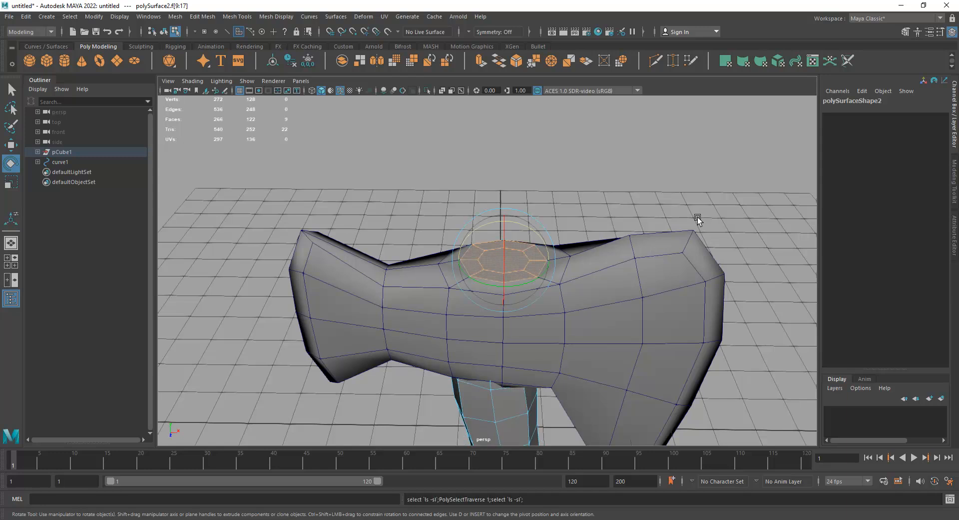
pyautogui.moveTo(624, 161); pyautogui.dragTo(625, 160, button='right')
pyautogui.keyDown('alt'); pyautogui.moveTo(554, 211); pyautogui.dragTo(509, 100); pyautogui.keyUp('alt')
pyautogui.press('w')
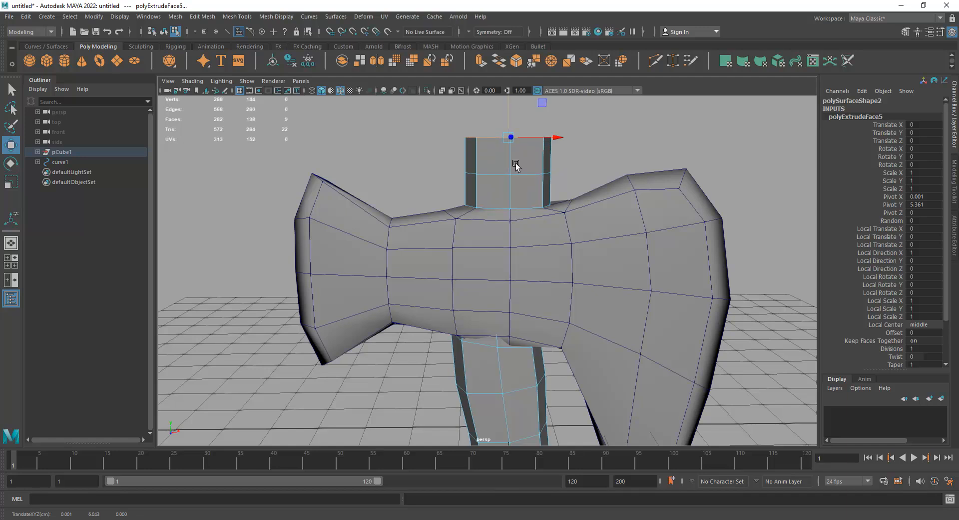
# Rotate the protruding handle end's top faces so they tilt toward the smaller blade
pyautogui.press('e')
pyautogui.keyDown('alt'); pyautogui.moveTo(565, 159); pyautogui.dragTo(525, 156); pyautogui.keyUp('alt')
pyautogui.press('w')
pyautogui.press('e')
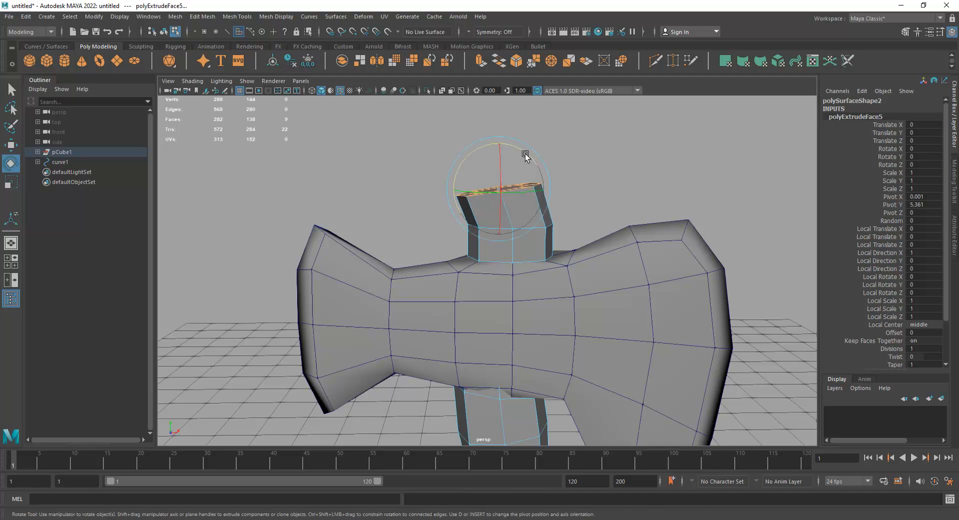
# Rotate the middle edge loop of the protruding handle end to match the tilt of its top
pyautogui.scroll(2, 484, 229)
pyautogui.moveTo(555, 233); pyautogui.dragTo(560, 223, button='right')
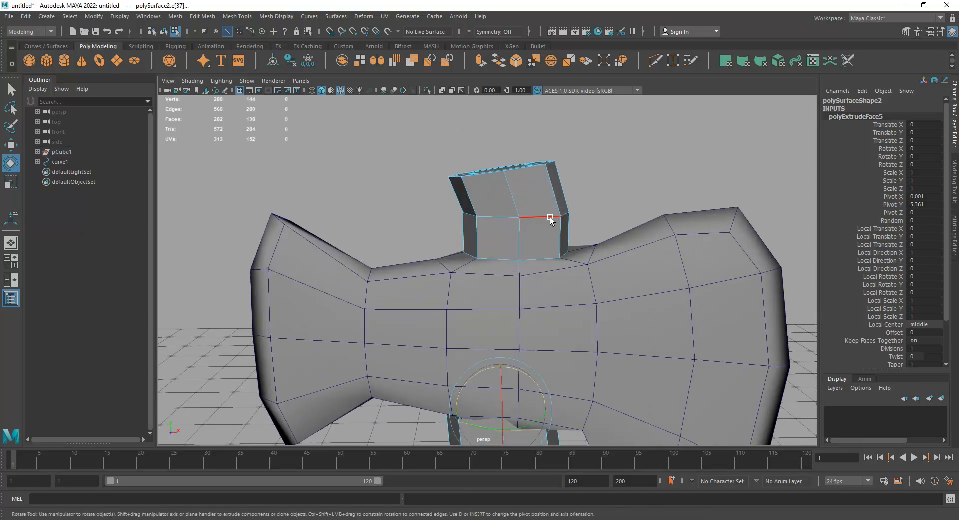
pyautogui.doubleClick(550, 218)
pyautogui.moveTo(548, 183); pyautogui.dragTo(544, 179)
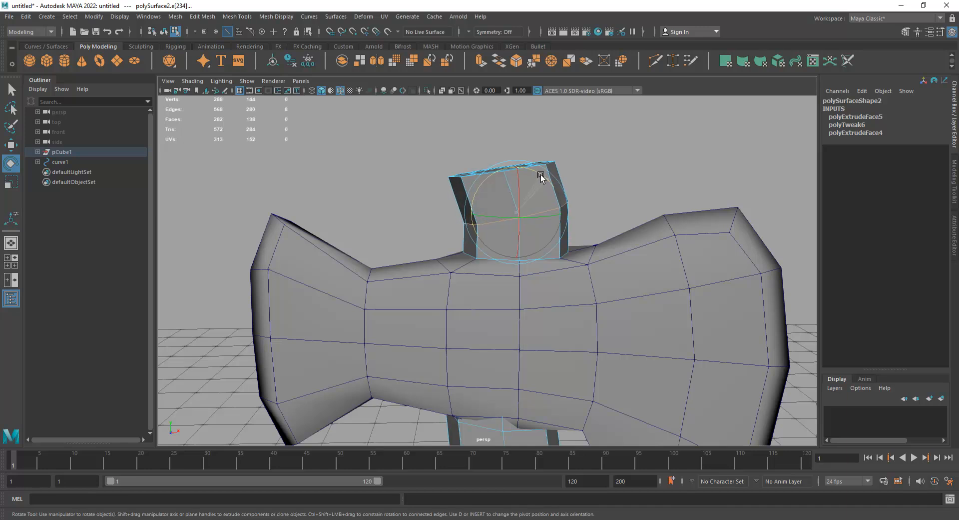
pyautogui.press('w')
# Select the edge loop just above the handle's lower end in the perspective view and scale it
pyautogui.keyDown('alt'); pyautogui.moveTo(560, 226); pyautogui.dragTo(290, 115, button='right'); pyautogui.keyUp('alt')
pyautogui.keyDown('alt'); pyautogui.moveTo(426, 313); pyautogui.dragTo(444, 236, button='middle'); pyautogui.keyUp('alt')
pyautogui.moveTo(504, 255); pyautogui.dragTo(507, 315, button='right')
pyautogui.keyDown('alt'); pyautogui.moveTo(508, 315); pyautogui.dragTo(482, 340); pyautogui.keyUp('alt')
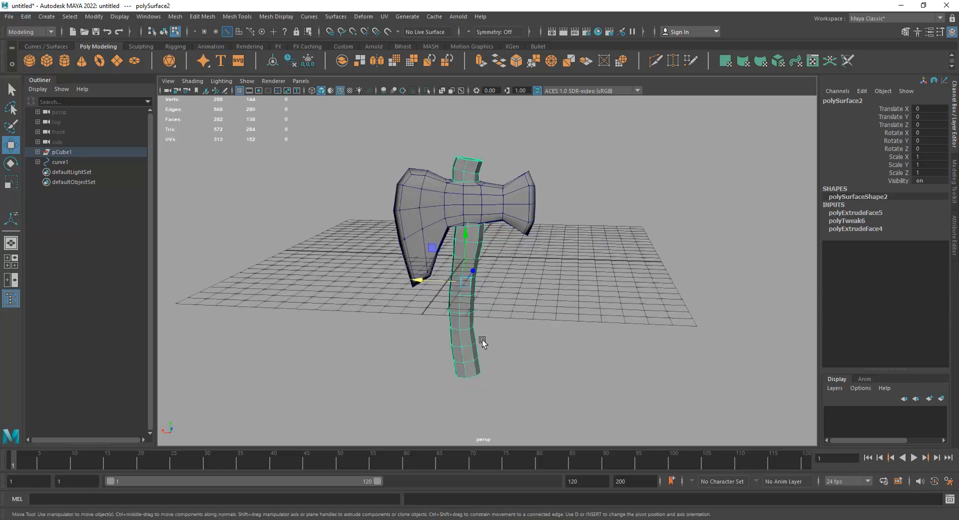
pyautogui.keyDown('alt'); pyautogui.moveTo(482, 339); pyautogui.dragTo(548, 364, button='right'); pyautogui.keyUp('alt')
pyautogui.moveTo(505, 254); pyautogui.dragTo(498, 321, button='right')
pyautogui.moveTo(499, 322)
pyautogui.keyDown('alt'); pyautogui.mouseDown()
pyautogui.moveTo(467, 316)
pyautogui.moveTo(493, 307)
pyautogui.moveTo(514, 319)
pyautogui.mouseUp(); pyautogui.keyUp('alt')
pyautogui.moveTo(515, 259); pyautogui.dragTo(515, 228, button='right')
pyautogui.doubleClick(502, 302)
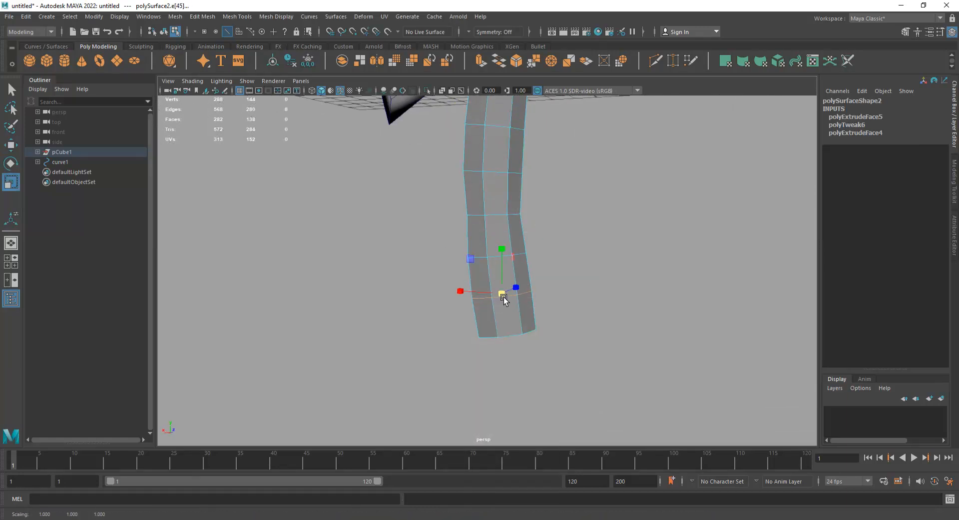
# Move two neighbouring vertices on the handle's large-blade side slightly outward, midway down the handle
pyautogui.doubleClick(498, 131)
pyautogui.keyDown('alt'); pyautogui.moveTo(498, 132); pyautogui.dragTo(510, 223); pyautogui.keyUp('alt')
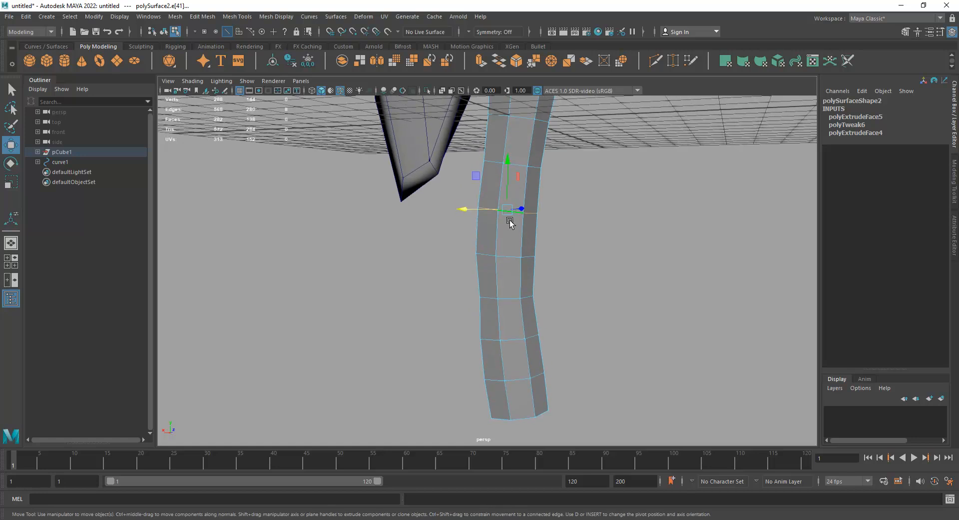
pyautogui.moveTo(513, 220); pyautogui.dragTo(479, 239, button='right')
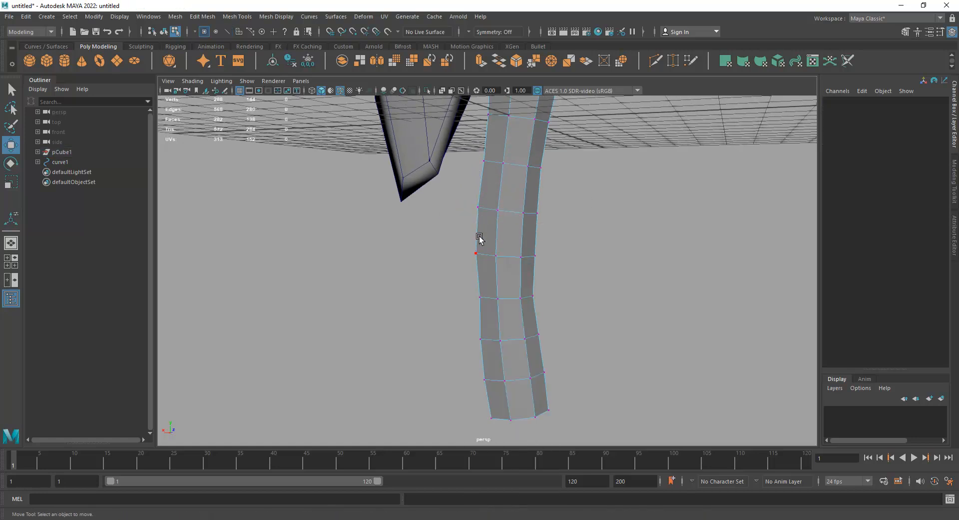
pyautogui.moveTo(448, 189); pyautogui.dragTo(449, 190)
pyautogui.moveTo(448, 233); pyautogui.dragTo(444, 233)
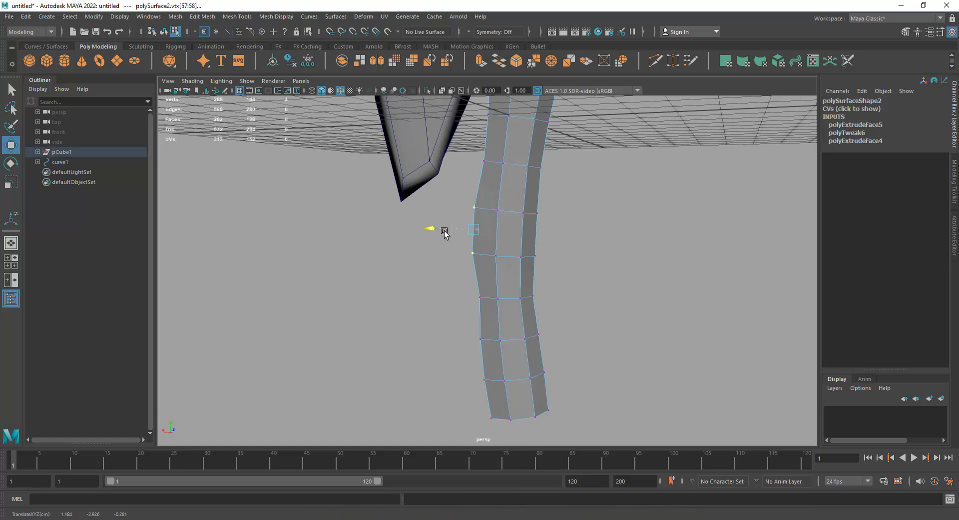
# Shift individual vertices on the handle's opposite side to make its outline more uneven
pyautogui.moveTo(562, 251); pyautogui.dragTo(503, 252)
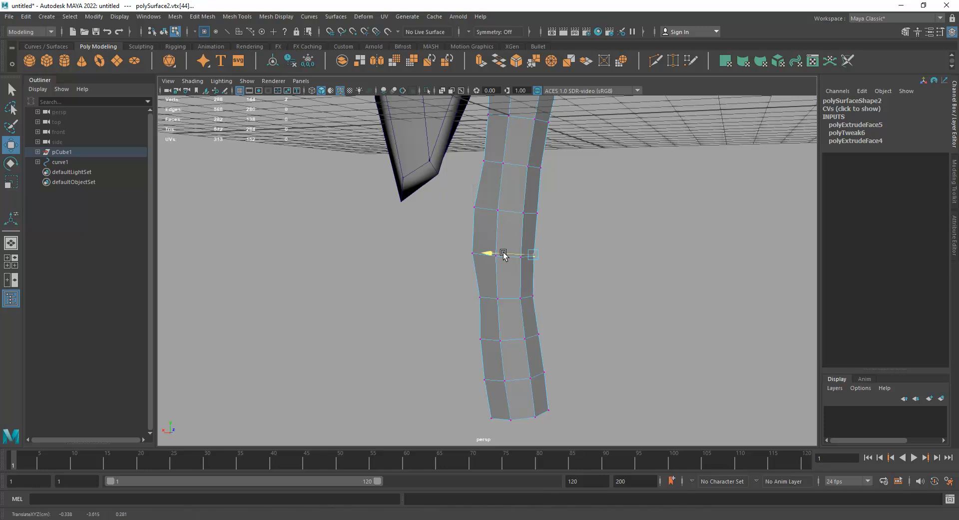
pyautogui.moveTo(562, 193); pyautogui.dragTo(497, 214)
pyautogui.keyDown('alt'); pyautogui.moveTo(507, 178); pyautogui.dragTo(499, 237); pyautogui.keyUp('alt')
pyautogui.click(527, 209)
pyautogui.moveTo(550, 202); pyautogui.dragTo(549, 202)
pyautogui.keyDown('alt'); pyautogui.moveTo(549, 265); pyautogui.dragTo(550, 335); pyautogui.keyUp('alt')
pyautogui.doubleClick(557, 351)
# Return the handle to object mode, delete its construction history and freeze its transformations
pyautogui.moveTo(554, 232); pyautogui.dragTo(556, 292, button='right')
pyautogui.keyDown('alt'); pyautogui.moveTo(556, 292); pyautogui.dragTo(503, 256); pyautogui.keyUp('alt')
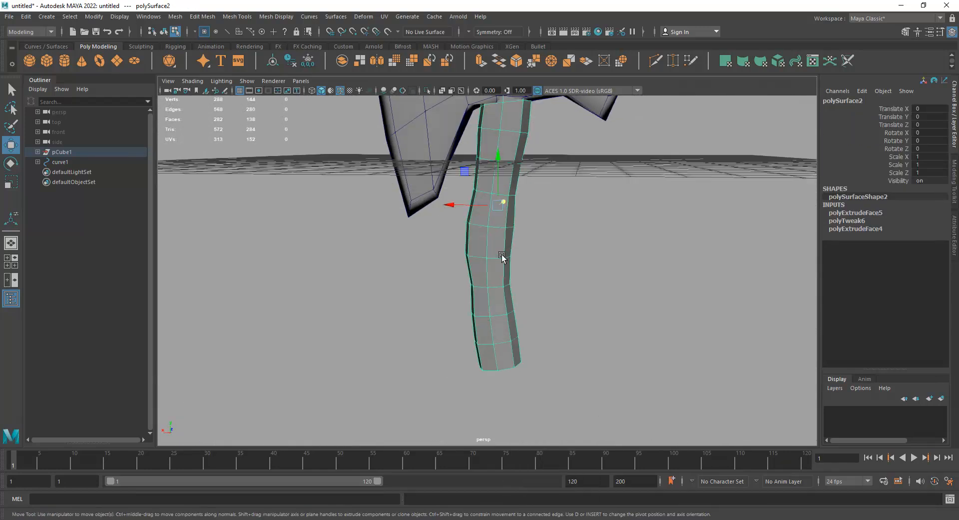
pyautogui.click(290, 61)
pyautogui.click(308, 61)
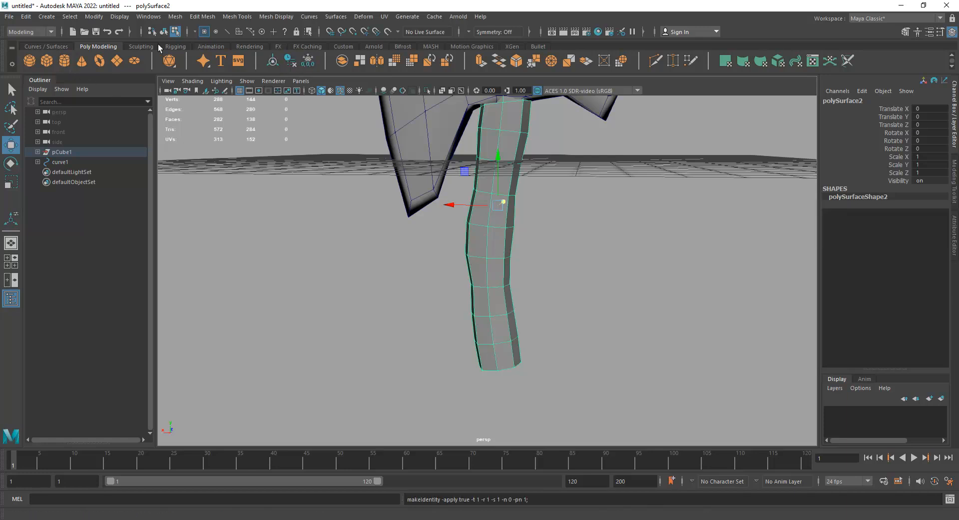
# Activate the Sculpt tool on the handle and adjust the brush's size and strength
pyautogui.click(143, 46)
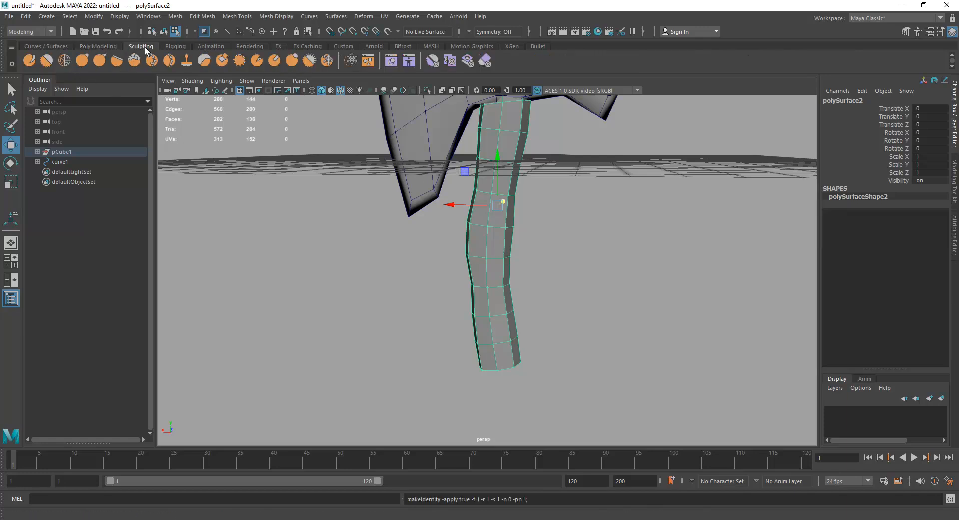
pyautogui.click(32, 59)
pyautogui.scroll(2, 399, 240)
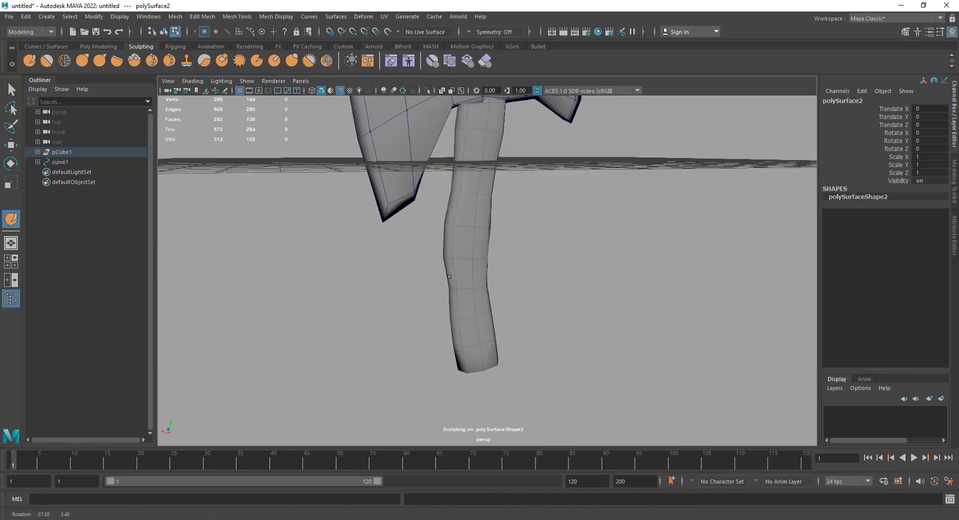
pyautogui.press('b')
pyautogui.moveTo(455, 233); pyautogui.dragTo(407, 233)
pyautogui.moveTo(500, 260)
pyautogui.keyDown('alt'); pyautogui.mouseDown()
pyautogui.moveTo(465, 250)
pyautogui.moveTo(486, 245)
pyautogui.moveTo(486, 233)
pyautogui.mouseUp(); pyautogui.keyUp('alt')
pyautogui.press('m')
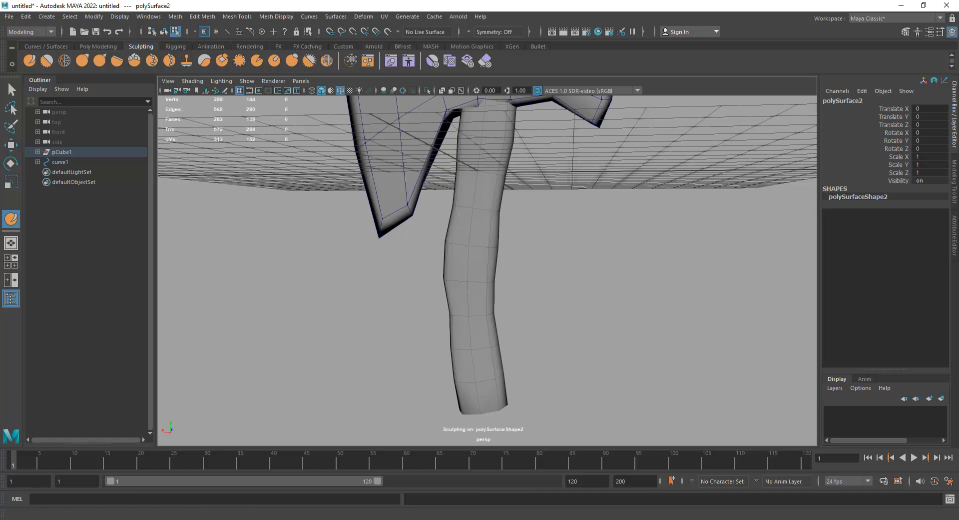
pyautogui.press('m')
pyautogui.moveTo(480, 388); pyautogui.dragTo(480, 305)
pyautogui.moveTo(480, 164); pyautogui.dragTo(480, 148)
pyautogui.press('b')
pyautogui.moveTo(484, 311); pyautogui.dragTo(495, 312)
pyautogui.press('m')
# Undo the test stroke, readjust the brush strength, sculpt and smooth the handle from several sides, and deselect it
pyautogui.moveTo(487, 242)
pyautogui.mouseDown()
pyautogui.moveTo(478, 255)
pyautogui.moveTo(485, 234)
pyautogui.moveTo(492, 245)
pyautogui.mouseUp()
pyautogui.hotkey('ctrl', 'z')
pyautogui.press('m')
pyautogui.moveTo(495, 212); pyautogui.dragTo(495, 195)
pyautogui.keyDown('alt'); pyautogui.moveTo(481, 328); pyautogui.dragTo(595, 293); pyautogui.keyUp('alt')
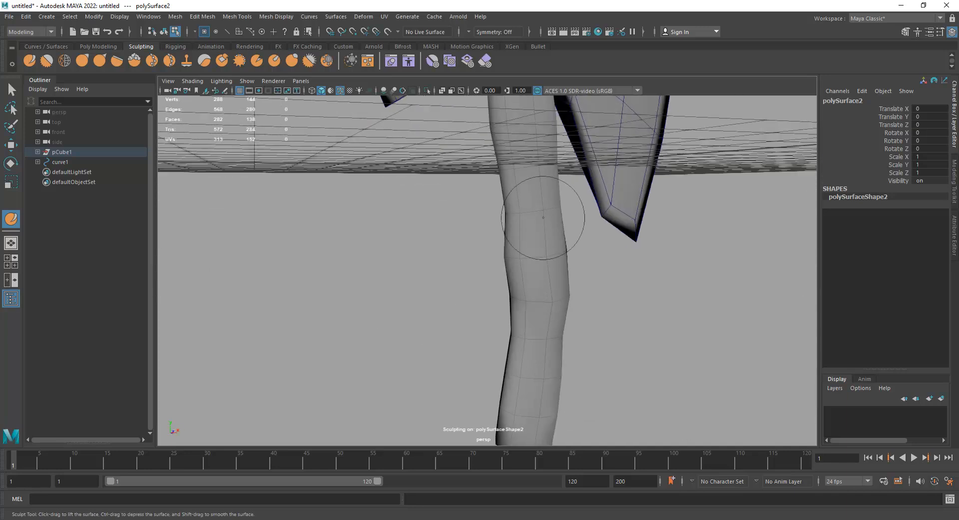
pyautogui.moveTo(505, 165)
pyautogui.keyDown('alt'); pyautogui.mouseDown()
pyautogui.moveTo(518, 259)
pyautogui.moveTo(556, 267)
pyautogui.mouseUp(); pyautogui.keyUp('alt')
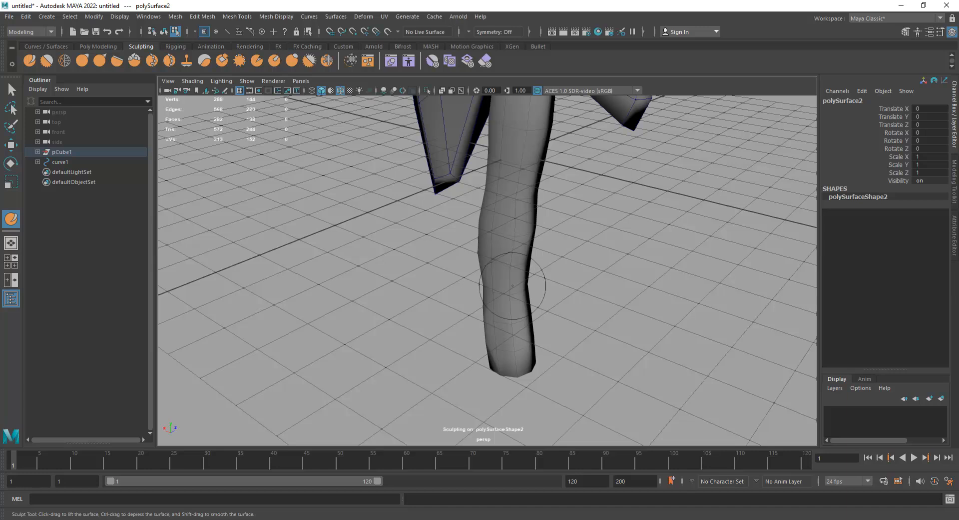
pyautogui.keyDown('alt'); pyautogui.moveTo(439, 312); pyautogui.dragTo(422, 225); pyautogui.keyUp('alt')
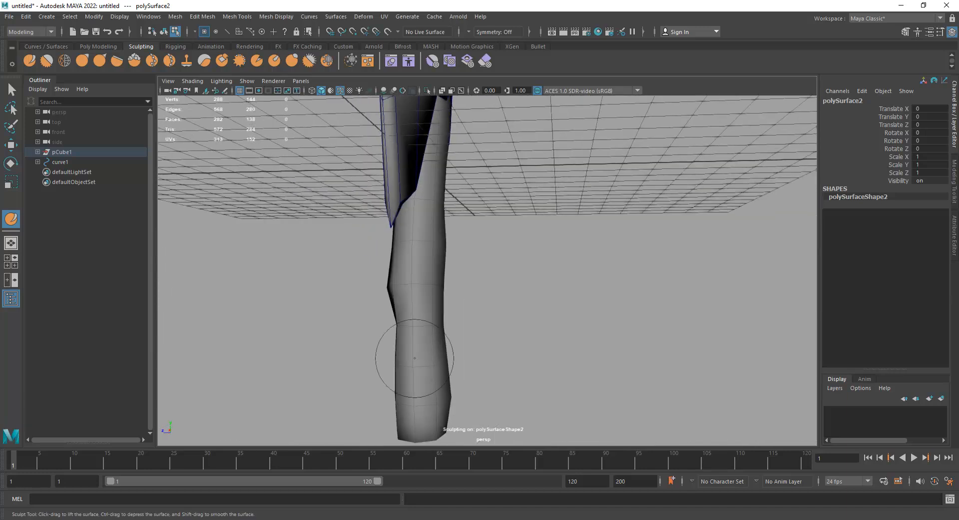
pyautogui.moveTo(479, 287)
pyautogui.keyDown('alt'); pyautogui.mouseDown()
pyautogui.moveTo(489, 212)
pyautogui.moveTo(437, 195)
pyautogui.moveTo(368, 242)
pyautogui.moveTo(529, 195)
pyautogui.moveTo(580, 238)
pyautogui.moveTo(465, 172)
pyautogui.moveTo(516, 214)
pyautogui.moveTo(565, 289)
pyautogui.moveTo(367, 290)
pyautogui.moveTo(460, 343)
pyautogui.moveTo(488, 346)
pyautogui.moveTo(494, 280)
pyautogui.mouseUp(); pyautogui.keyUp('alt')
pyautogui.press('shift')
pyautogui.scroll(-6, 488, 346)
pyautogui.press('w')
pyautogui.keyDown('alt'); pyautogui.moveTo(488, 195); pyautogui.dragTo(472, 310); pyautogui.keyUp('alt')
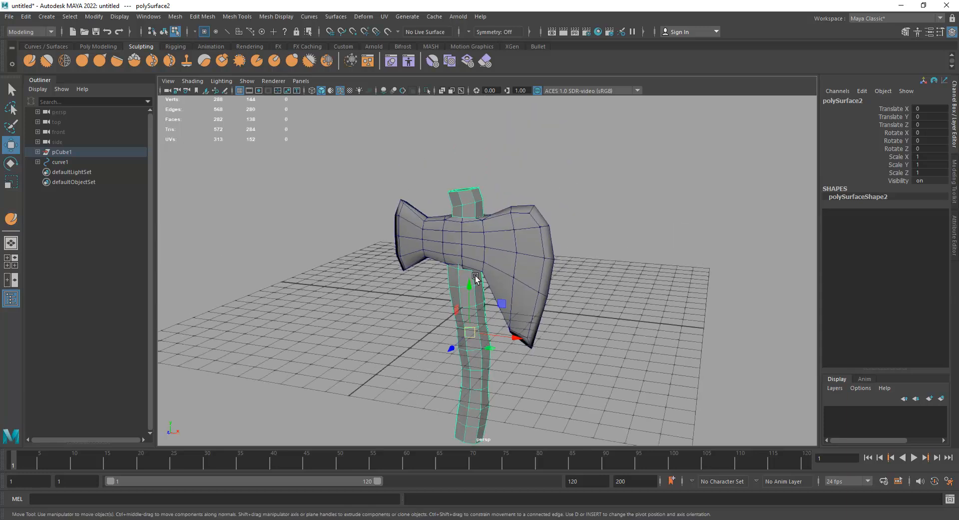
pyautogui.rightClick(472, 310)
pyautogui.click(622, 329)
pyautogui.keyDown('alt'); pyautogui.moveTo(621, 329); pyautogui.dragTo(528, 327); pyautogui.keyUp('alt')
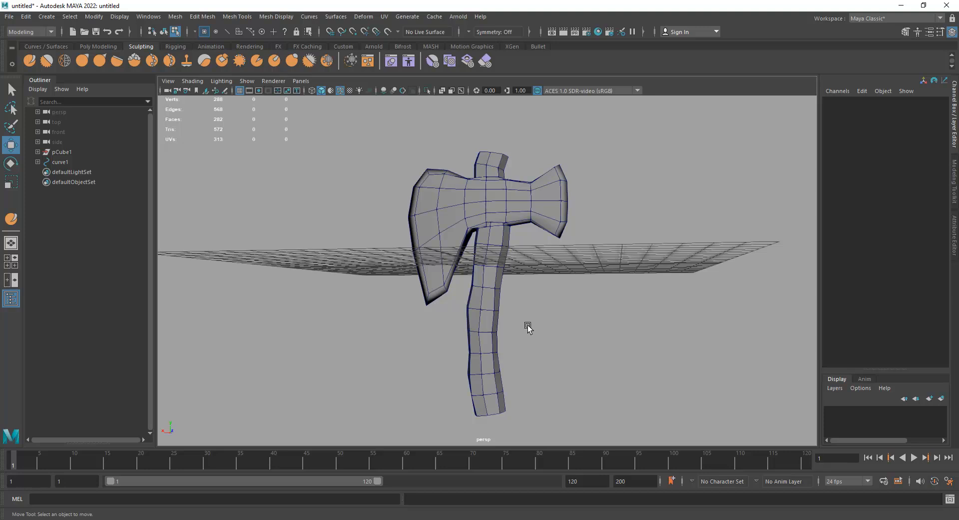
# Select all vertices of the large blade in the front view and move them outward to lengthen the blade
pyautogui.moveTo(493, 287); pyautogui.dragTo(477, 312, button='right')
pyautogui.keyDown('alt'); pyautogui.moveTo(477, 312); pyautogui.dragTo(591, 220); pyautogui.keyUp('alt')
pyautogui.press('space')
pyautogui.press('space')
pyautogui.moveTo(676, 257); pyautogui.dragTo(629, 266)
pyautogui.moveTo(618, 238); pyautogui.dragTo(569, 222, button='right')
pyautogui.scroll(-1, 687, 379)
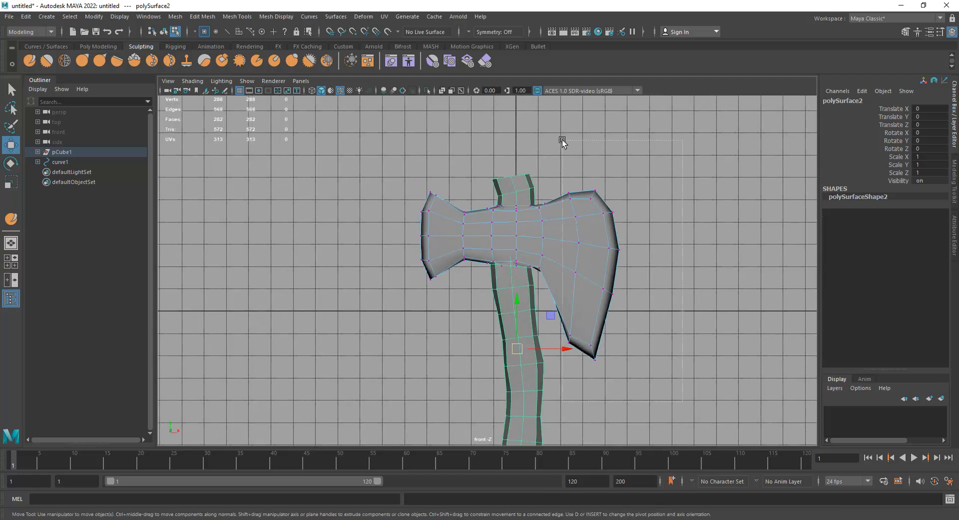
pyautogui.moveTo(563, 142); pyautogui.dragTo(562, 140)
pyautogui.moveTo(638, 275); pyautogui.dragTo(653, 275)
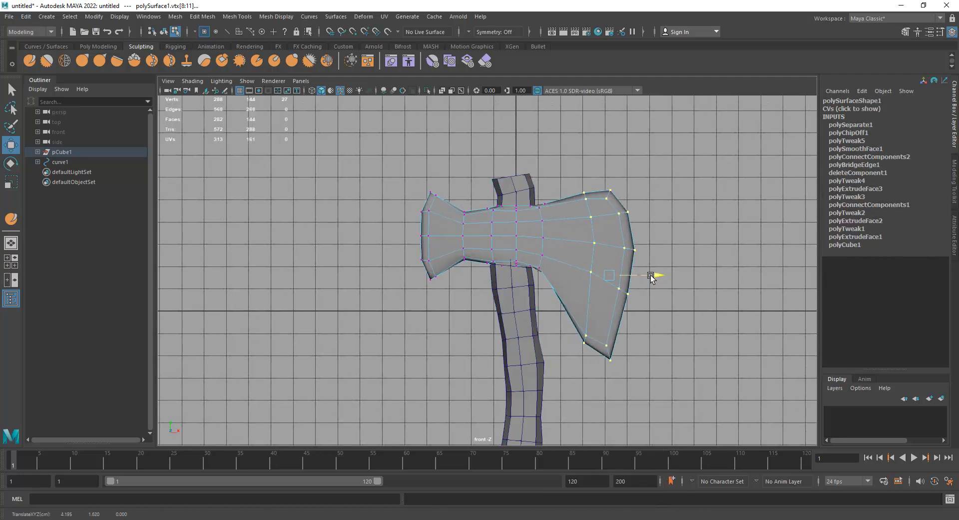
# Insert a vertical edge loop between the axe head's centre and the large blade, and adjust its height
pyautogui.moveTo(567, 226); pyautogui.dragTo(511, 241, button='right')
pyautogui.moveTo(566, 247); pyautogui.dragTo(569, 241)
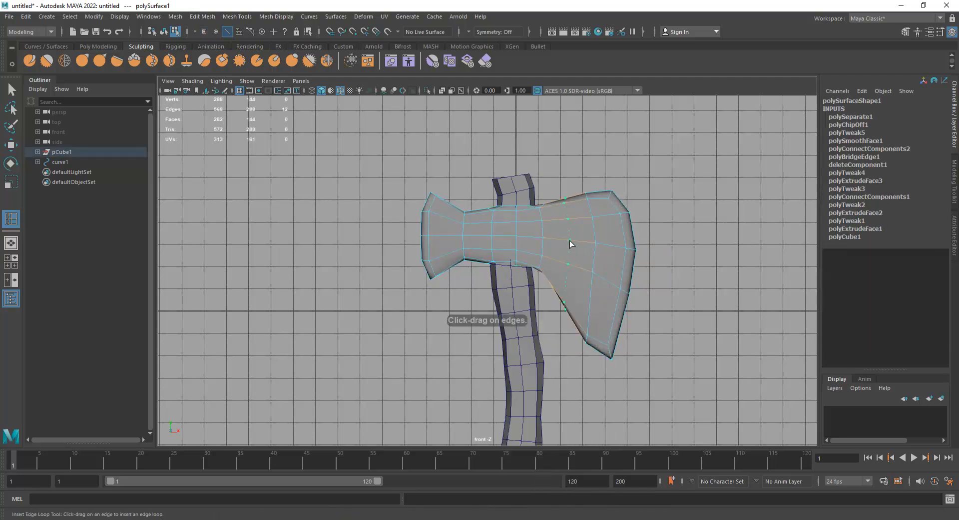
pyautogui.press('r')
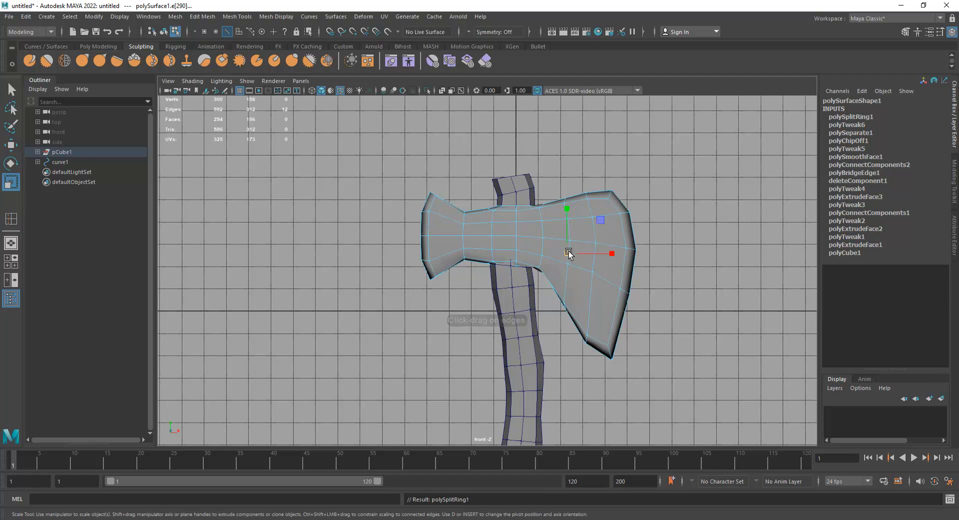
pyautogui.moveTo(568, 255); pyautogui.dragTo(568, 255)
pyautogui.hotkey('ctrl', 'z')
pyautogui.moveTo(570, 209); pyautogui.dragTo(571, 208)
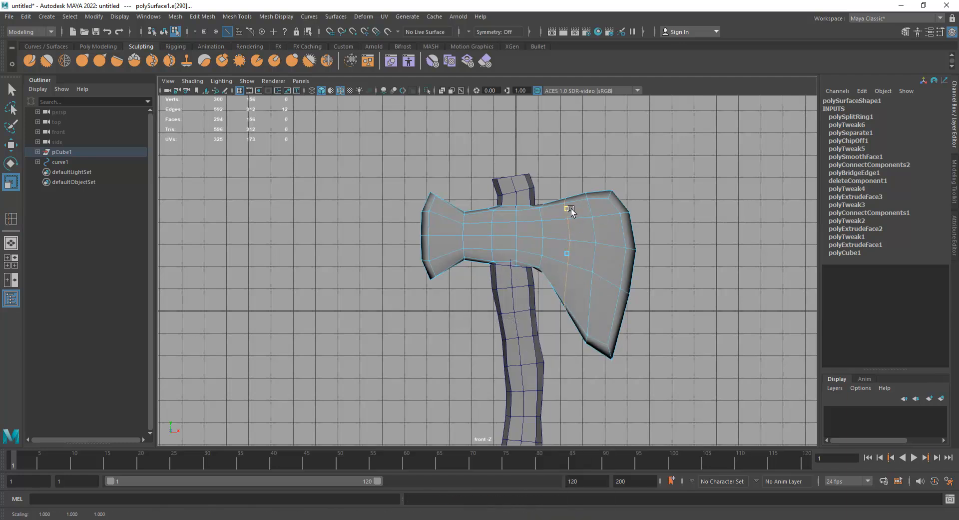
pyautogui.press('w')
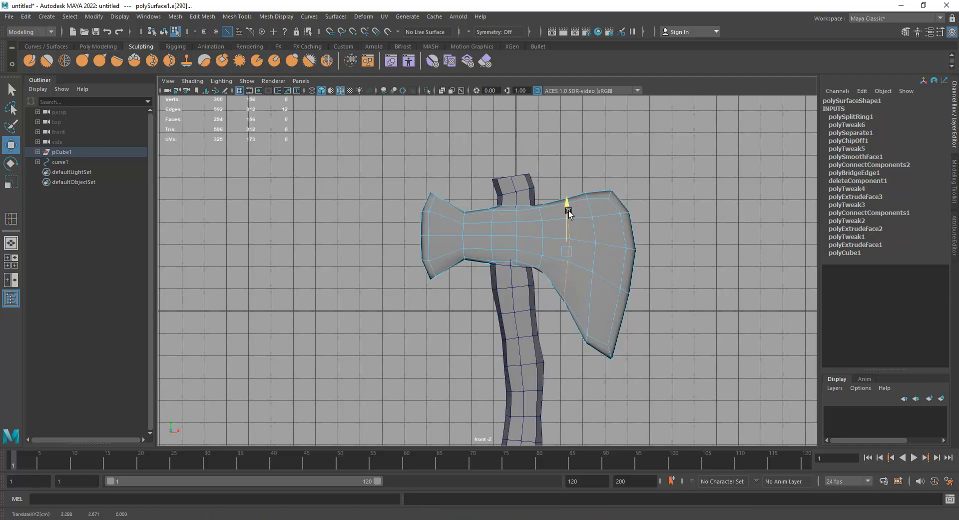
pyautogui.moveTo(605, 281); pyautogui.dragTo(595, 316, button='right')
# Duplicate the ring of faces around the handle's lower middle as a separate band with a Local Translate Z of 0.222
pyautogui.keyDown('alt'); pyautogui.moveTo(537, 375); pyautogui.dragTo(551, 311, button='middle'); pyautogui.keyUp('alt')
pyautogui.keyDown('alt'); pyautogui.moveTo(550, 312); pyautogui.dragTo(572, 311, button='right'); pyautogui.keyUp('alt')
pyautogui.moveTo(526, 258); pyautogui.dragTo(532, 315, button='right')
pyautogui.keyDown('alt'); pyautogui.moveTo(519, 342); pyautogui.dragTo(397, 262, button='middle'); pyautogui.keyUp('alt')
pyautogui.scroll(1, 397, 262)
pyautogui.keyDown('alt'); pyautogui.moveTo(400, 294); pyautogui.dragTo(422, 277, button='middle'); pyautogui.keyUp('alt')
pyautogui.scroll(1, 421, 277)
pyautogui.rightClick(435, 223)
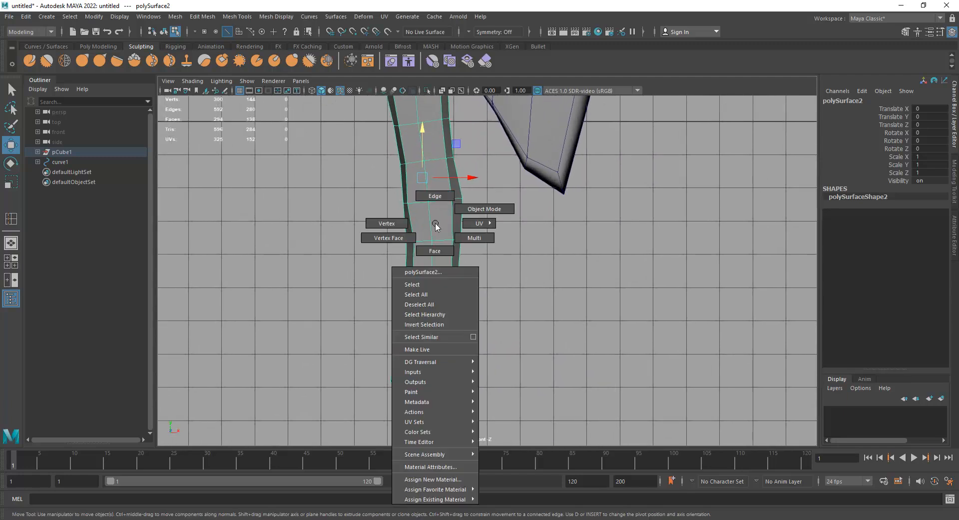
pyautogui.click(438, 250)
pyautogui.click(413, 273)
pyautogui.keyDown('shift'); pyautogui.doubleClick(436, 269); pyautogui.keyUp('shift')
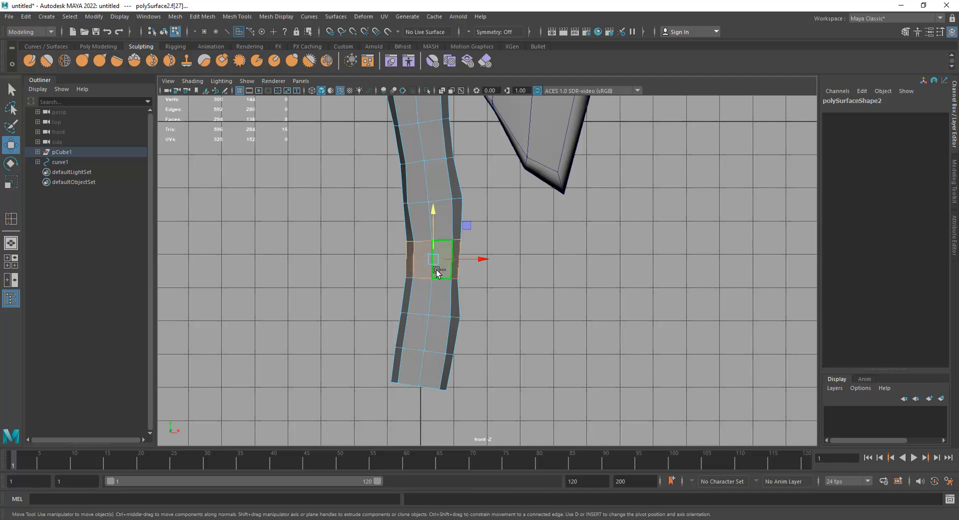
pyautogui.keyDown('alt'); pyautogui.moveTo(437, 270); pyautogui.dragTo(523, 301, button='middle'); pyautogui.keyUp('alt')
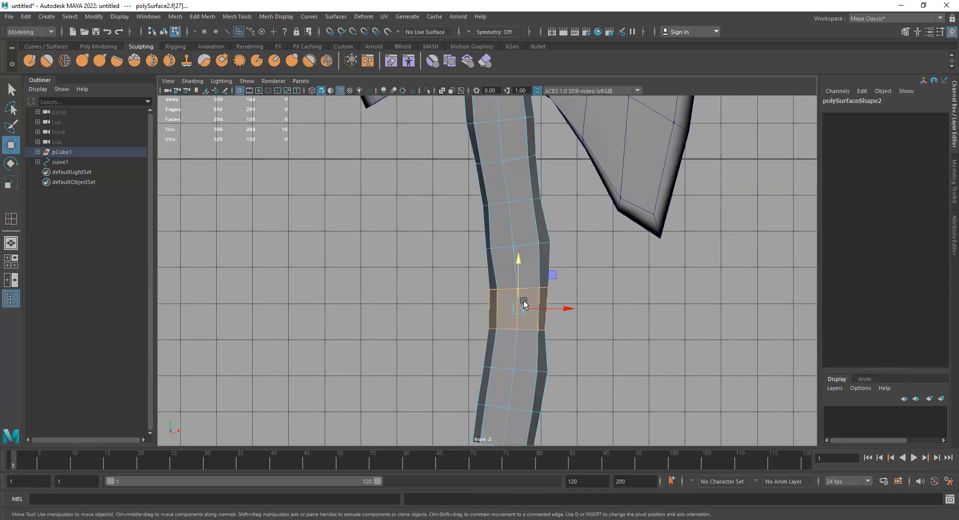
pyautogui.keyDown('shift'); pyautogui.moveTo(582, 249); pyautogui.dragTo(572, 432, button='right'); pyautogui.keyUp('shift')
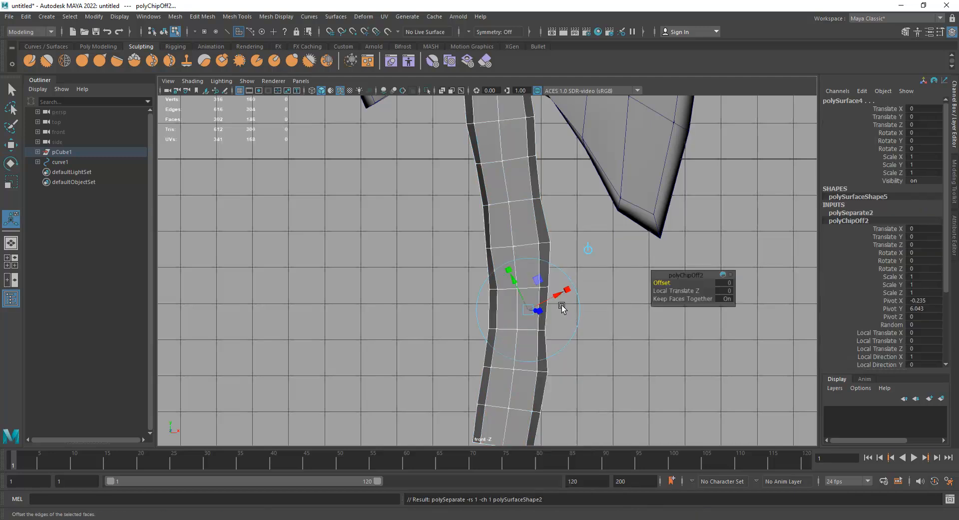
pyautogui.moveTo(535, 313); pyautogui.dragTo(539, 314)
# Duplicate the handle's face ring directly below the first band as a second band with a Local Translate Z of 0.246
pyautogui.keyDown('alt'); pyautogui.moveTo(518, 157); pyautogui.dragTo(519, 204, button='middle'); pyautogui.keyUp('alt')
pyautogui.moveTo(520, 204); pyautogui.dragTo(519, 228, button='right')
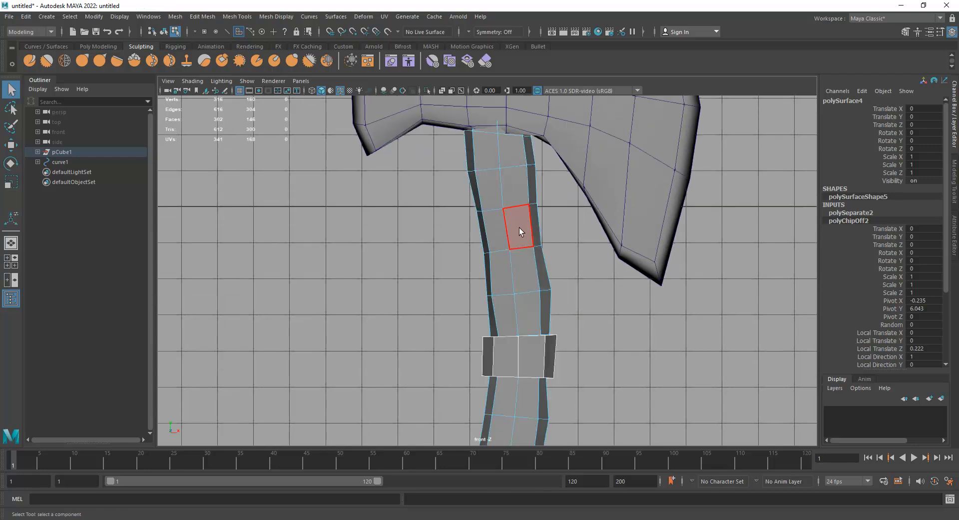
pyautogui.keyDown('alt'); pyautogui.moveTo(525, 321); pyautogui.dragTo(545, 168, button='middle'); pyautogui.keyUp('alt')
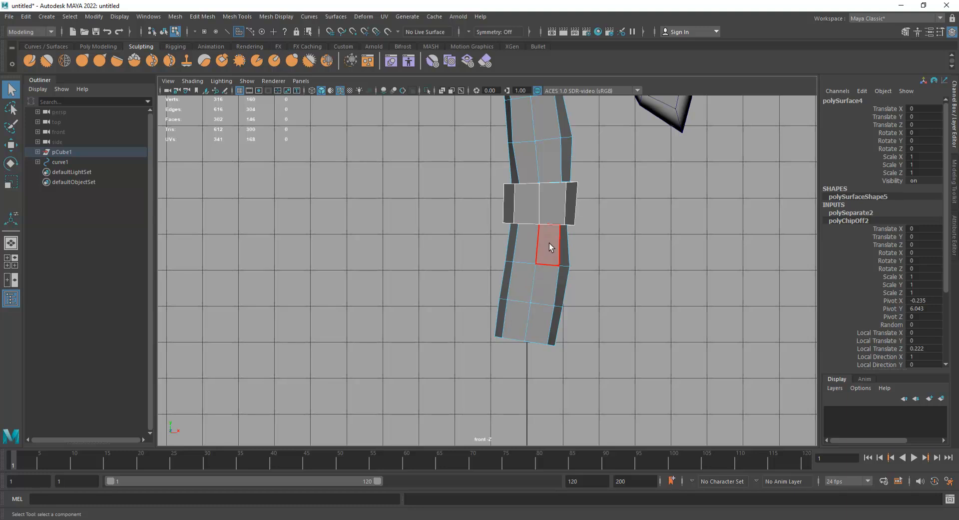
pyautogui.click(542, 253)
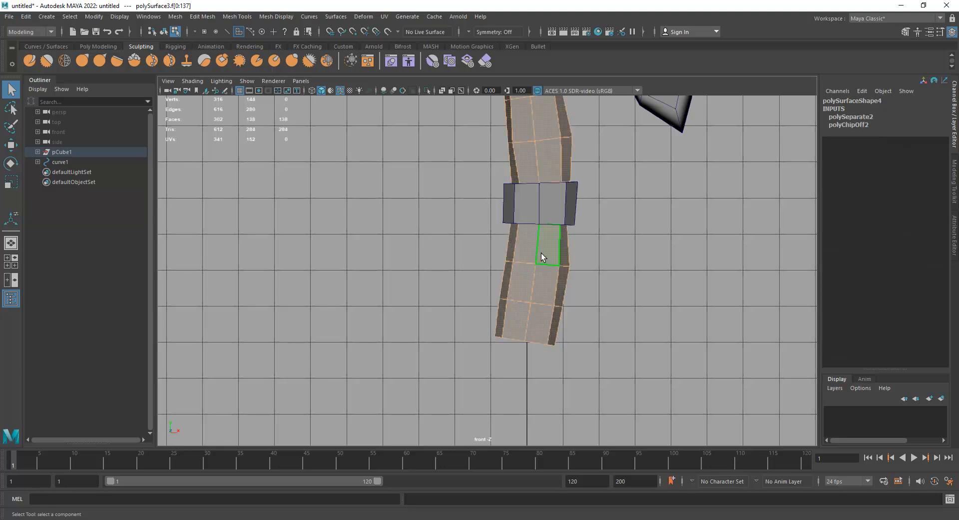
pyautogui.keyDown('shift'); pyautogui.doubleClick(532, 244); pyautogui.keyUp('shift')
pyautogui.keyDown('shift'); pyautogui.moveTo(548, 243); pyautogui.dragTo(535, 423, button='right'); pyautogui.keyUp('shift')
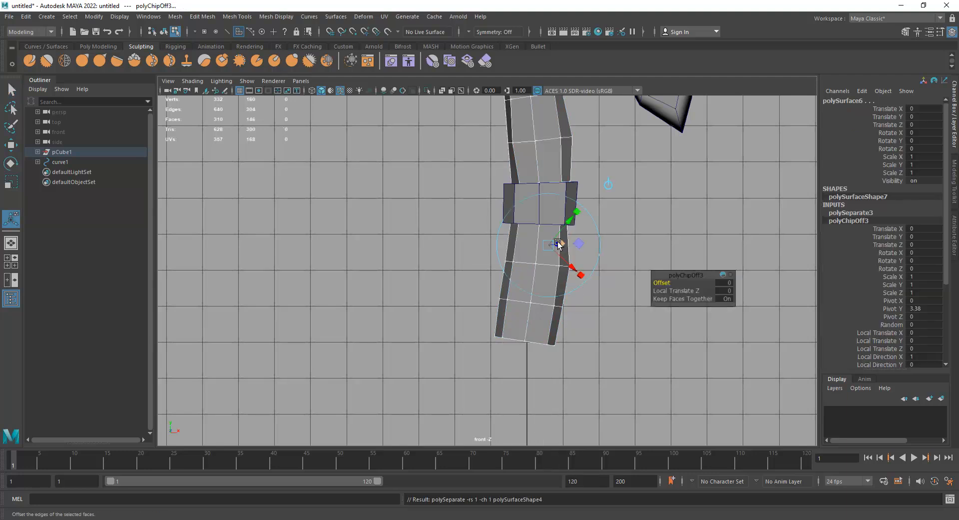
pyautogui.moveTo(556, 244); pyautogui.dragTo(558, 244)
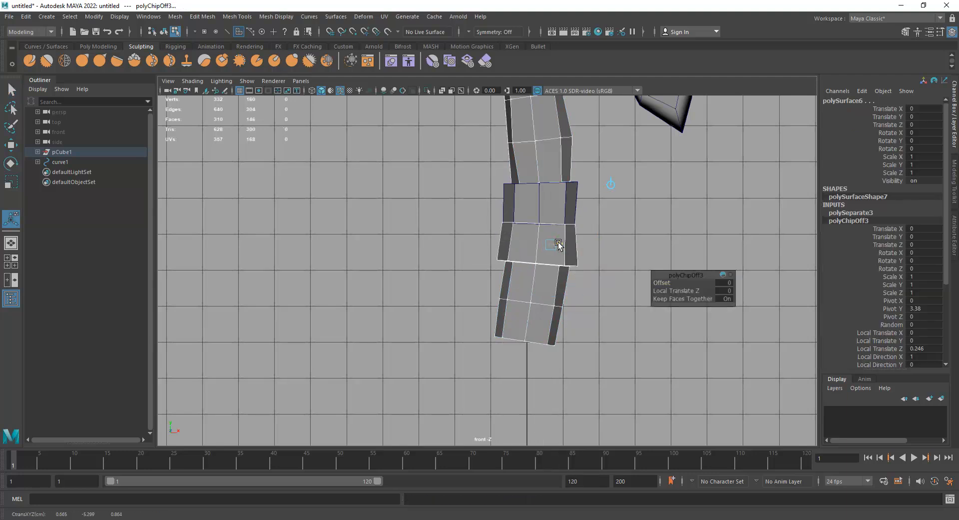
# Move the lower band's top edge loop down in the perspective view to separate it from the upper band
pyautogui.click(593, 319)
pyautogui.press('space')
pyautogui.moveTo(548, 273); pyautogui.dragTo(508, 235)
pyautogui.keyDown('alt'); pyautogui.moveTo(507, 235); pyautogui.dragTo(568, 277, button='right'); pyautogui.keyUp('alt')
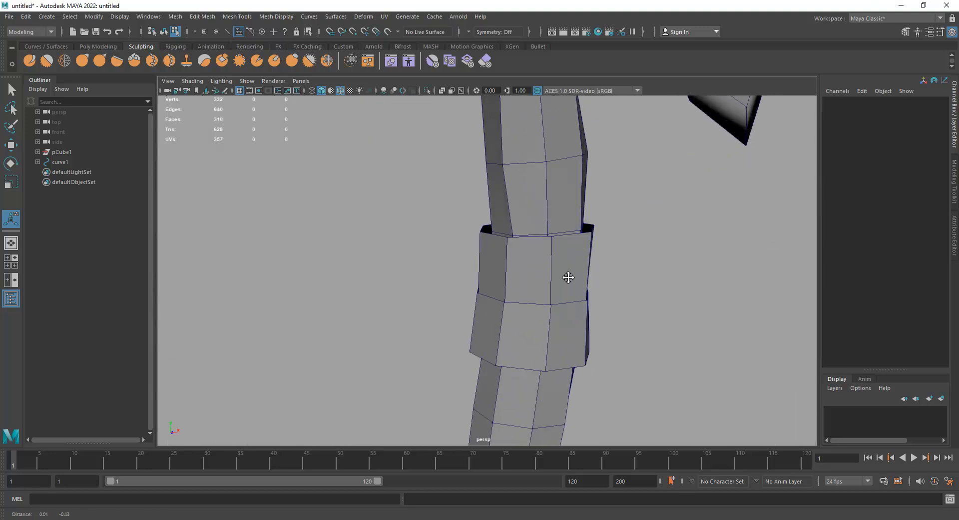
pyautogui.keyDown('alt'); pyautogui.moveTo(567, 277); pyautogui.dragTo(554, 269, button='middle'); pyautogui.keyUp('alt')
pyautogui.moveTo(555, 254); pyautogui.dragTo(552, 215, button='right')
pyautogui.doubleClick(544, 267)
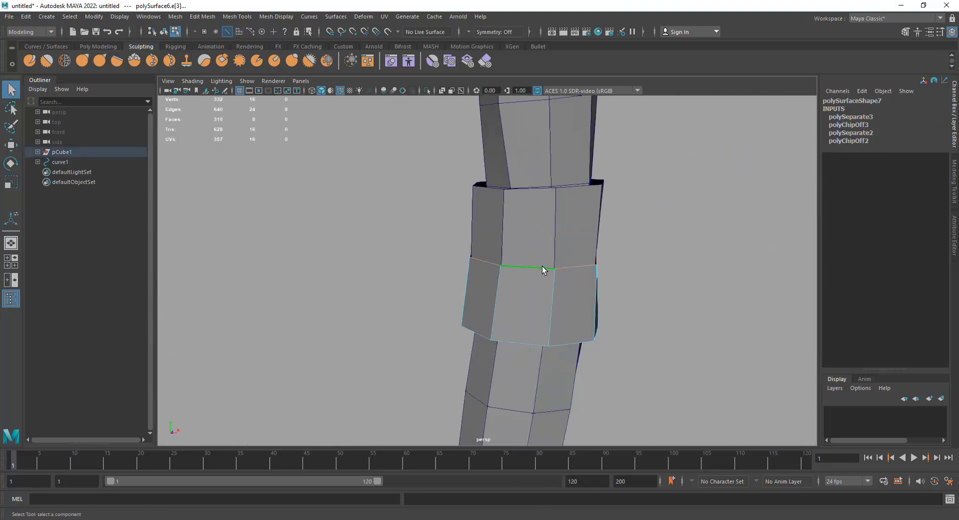
pyautogui.press('w')
pyautogui.moveTo(534, 215)
pyautogui.mouseDown()
pyautogui.moveTo(536, 226)
pyautogui.moveTo(539, 217)
pyautogui.mouseUp()
# Narrow the upper band by moving its top edge loop down and its bottom edge loop up
pyautogui.moveTo(589, 234); pyautogui.dragTo(583, 165, button='right')
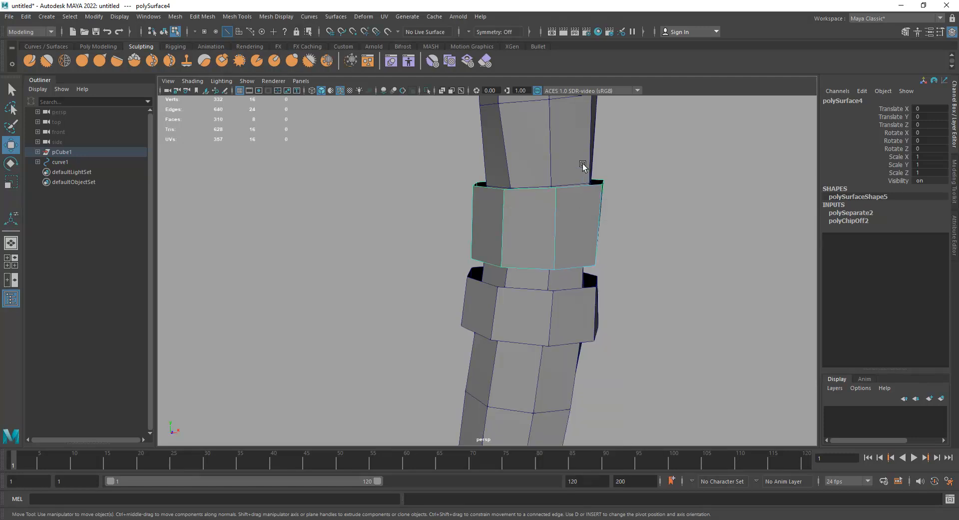
pyautogui.click(577, 184)
pyautogui.moveTo(543, 132); pyautogui.dragTo(541, 150)
pyautogui.click(535, 267)
pyautogui.moveTo(535, 228); pyautogui.dragTo(535, 194)
pyautogui.moveTo(577, 216); pyautogui.dragTo(581, 271, button='right')
# Center the pivot of the upper handle band
pyautogui.keyDown('alt'); pyautogui.moveTo(580, 271); pyautogui.dragTo(518, 261); pyautogui.keyUp('alt')
pyautogui.keyDown('alt'); pyautogui.moveTo(517, 261); pyautogui.dragTo(532, 260, button='middle'); pyautogui.keyUp('alt')
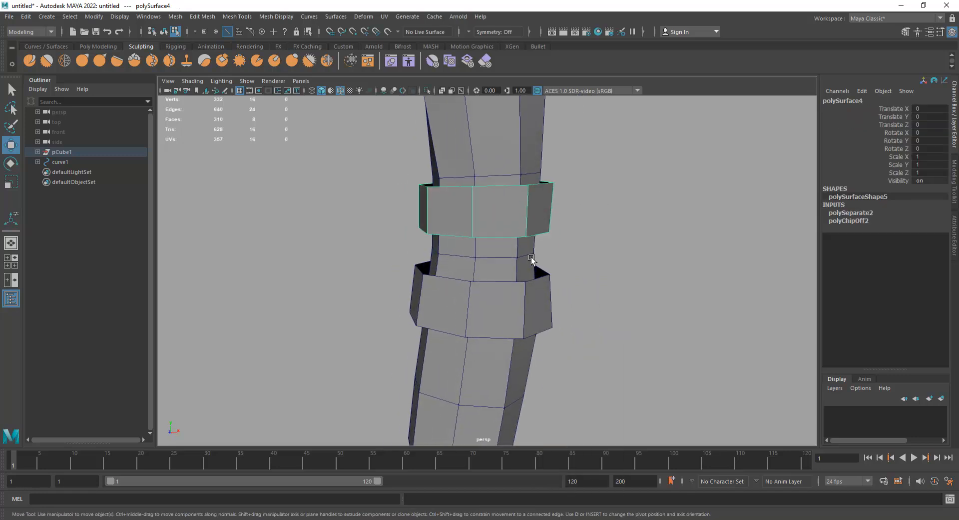
pyautogui.press('f')
pyautogui.keyDown('alt'); pyautogui.moveTo(592, 260); pyautogui.dragTo(463, 295, button='right'); pyautogui.keyUp('alt')
pyautogui.keyDown('alt'); pyautogui.moveTo(463, 295); pyautogui.dragTo(487, 291); pyautogui.keyUp('alt')
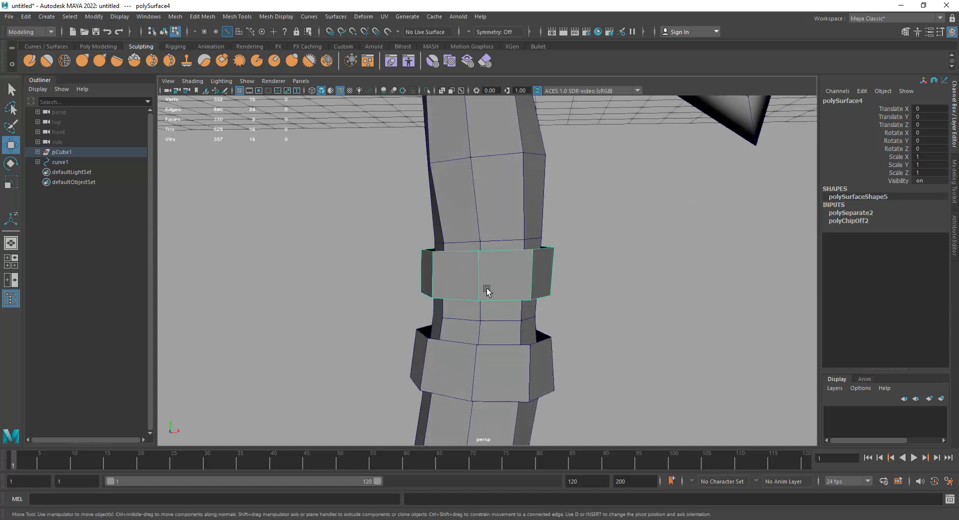
pyautogui.click(98, 47)
pyautogui.click(270, 60)
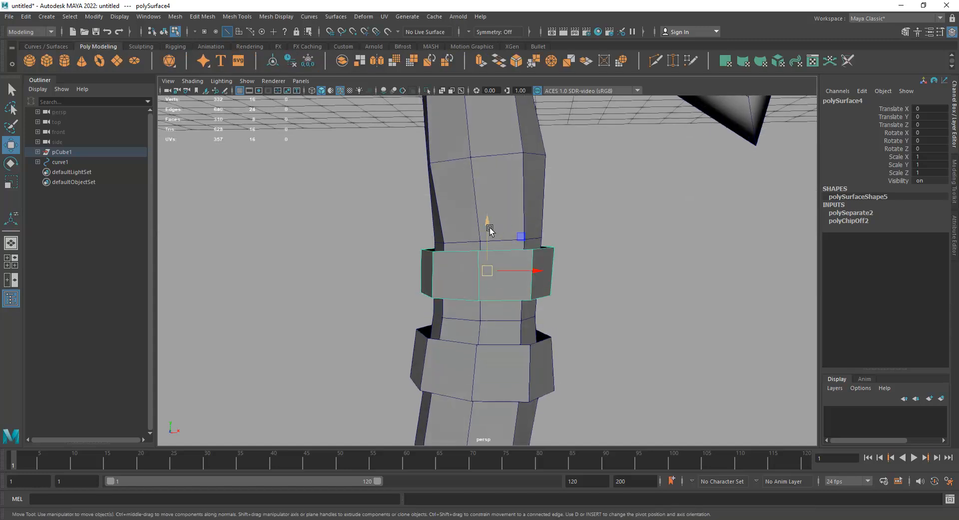
# Duplicate the upper band into the gap below it, with Rotate Z 9.291, Translate X -0.028 and Translate Y -0.245
pyautogui.moveTo(488, 228)
pyautogui.keyDown('shift'); pyautogui.mouseDown()
pyautogui.moveTo(477, 273)
pyautogui.moveTo(502, 276)
pyautogui.mouseUp(); pyautogui.keyUp('shift')
pyautogui.press('e')
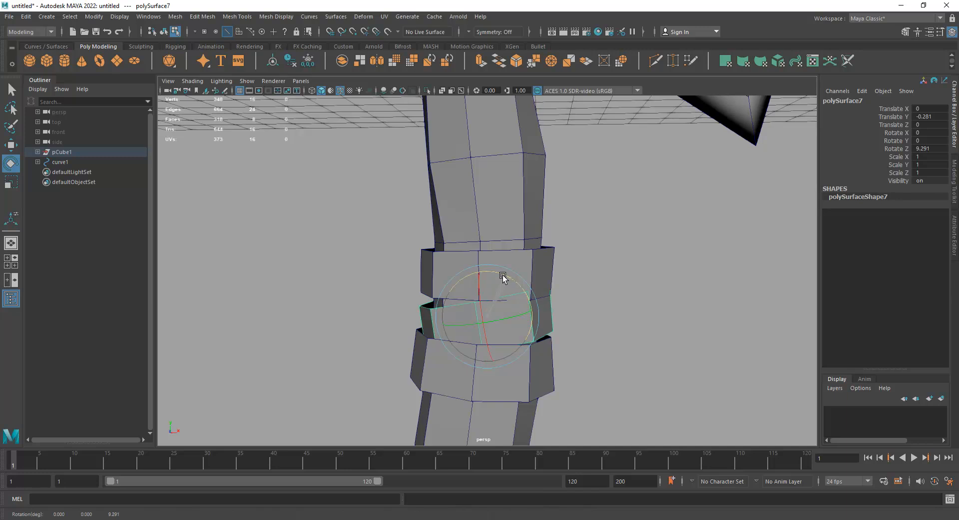
pyautogui.press('w')
pyautogui.moveTo(505, 317); pyautogui.dragTo(507, 325)
pyautogui.moveTo(486, 283); pyautogui.dragTo(483, 278)
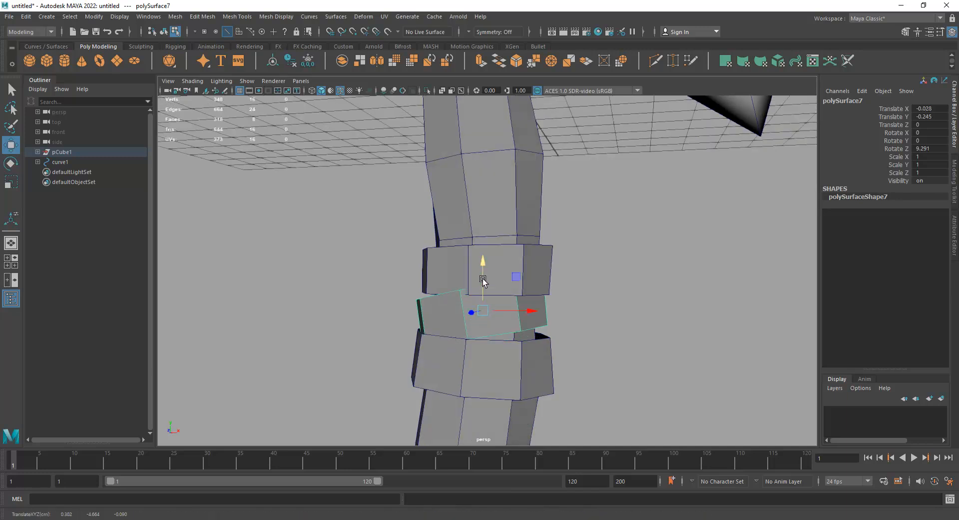
# Narrow the tilted middle band by moving its top edge loop down and its bottom edge loop up
pyautogui.moveTo(458, 326); pyautogui.dragTo(444, 215, button='right')
pyautogui.doubleClick(440, 296)
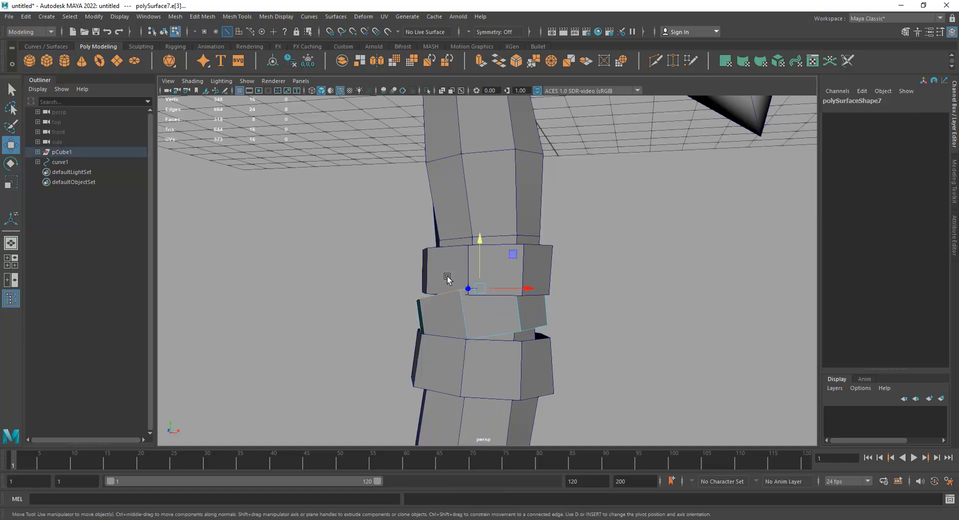
pyautogui.doubleClick(510, 332)
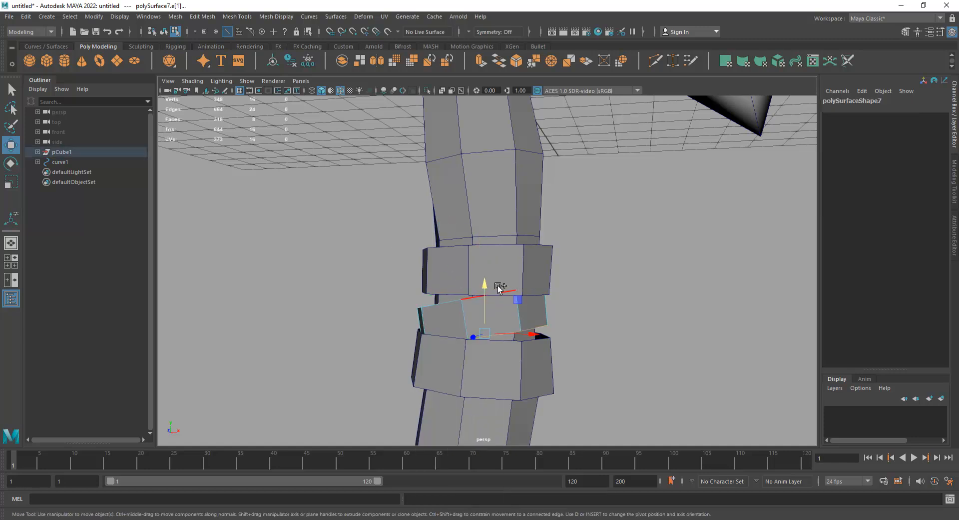
pyautogui.moveTo(486, 283); pyautogui.dragTo(486, 280)
# Narrow the lowest band by moving its top edge loop down and its bottom edge loop up
pyautogui.moveTo(502, 354); pyautogui.dragTo(508, 212, button='right')
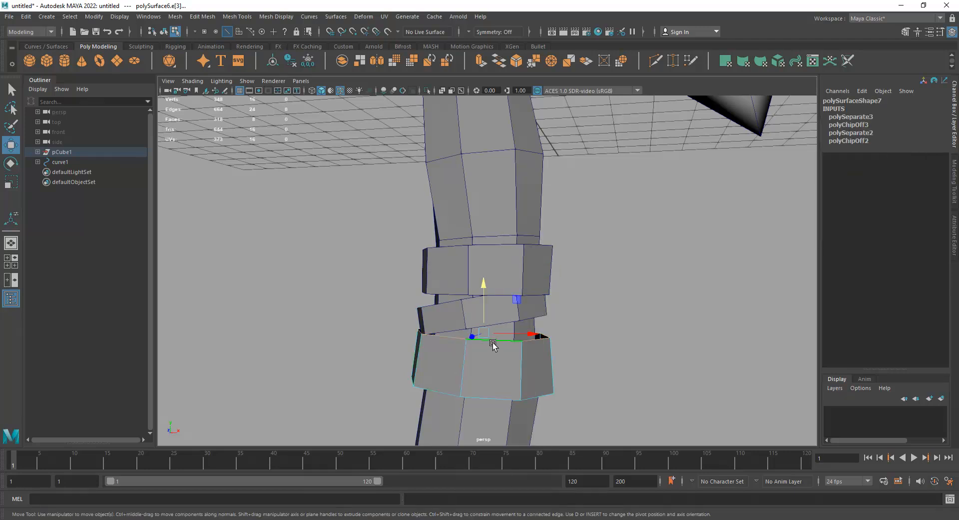
pyautogui.moveTo(483, 285); pyautogui.dragTo(482, 305)
pyautogui.click(495, 396)
pyautogui.moveTo(482, 345); pyautogui.dragTo(484, 325)
# Duplicate the tilted middle band below the lowest band at Translate Y -0.665 with Rotate Z 18.895
pyautogui.moveTo(489, 311); pyautogui.dragTo(506, 323, button='right')
pyautogui.moveTo(487, 276); pyautogui.dragTo(493, 345)
pyautogui.press('e')
pyautogui.press('w')
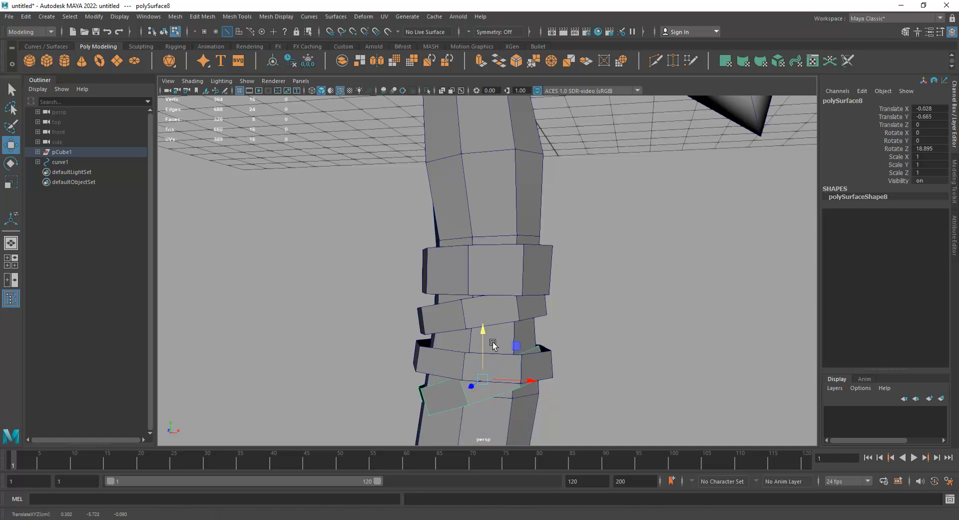
# Scale the new tilted band uniformly to 1.196 and shift it to Translate X -0.072, Translate Y -0.593
pyautogui.press('r')
pyautogui.moveTo(499, 391); pyautogui.dragTo(484, 385)
pyautogui.press('w')
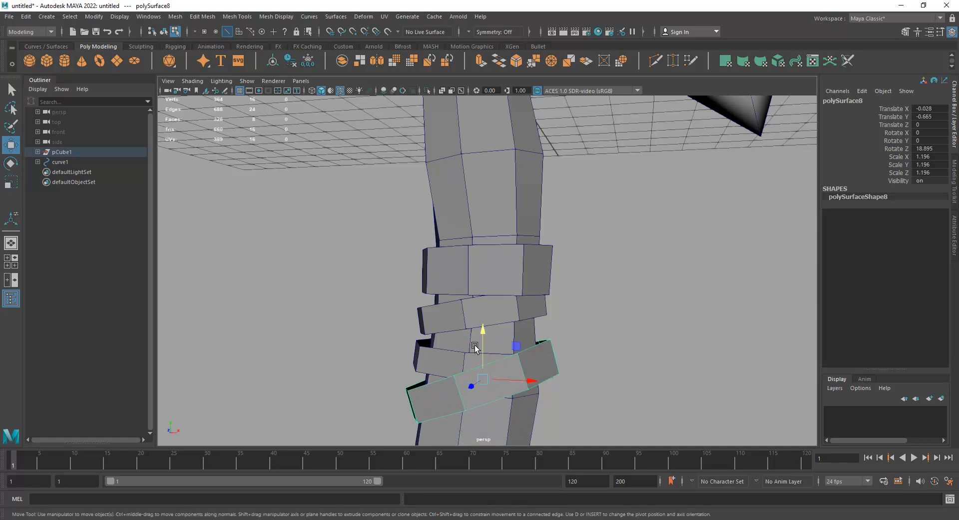
pyautogui.moveTo(517, 346); pyautogui.dragTo(510, 336)
pyautogui.keyDown('alt'); pyautogui.moveTo(510, 336); pyautogui.dragTo(466, 339, button='right'); pyautogui.keyUp('alt')
# Lower the right-side vertices of the straight lowest band so that it slopes against the tilted band crossing it
pyautogui.keyDown('alt'); pyautogui.moveTo(637, 394); pyautogui.dragTo(571, 396); pyautogui.keyUp('alt')
pyautogui.keyDown('shift'); pyautogui.doubleClick(514, 339); pyautogui.keyUp('shift')
pyautogui.keyDown('alt'); pyautogui.moveTo(530, 373); pyautogui.dragTo(601, 350); pyautogui.keyUp('alt')
pyautogui.moveTo(620, 281); pyautogui.dragTo(501, 270, button='right')
pyautogui.keyDown('alt'); pyautogui.moveTo(512, 311); pyautogui.dragTo(557, 353); pyautogui.keyUp('alt')
pyautogui.moveTo(531, 337); pyautogui.dragTo(531, 314, button='right')
pyautogui.moveTo(587, 310); pyautogui.dragTo(495, 260, button='right')
pyautogui.moveTo(483, 376); pyautogui.dragTo(455, 356)
pyautogui.press('e')
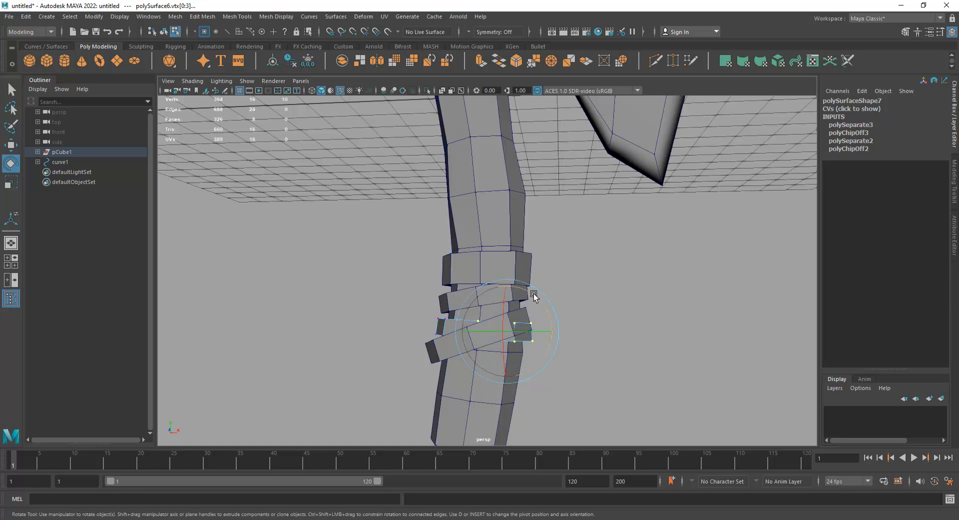
pyautogui.press('w')
pyautogui.moveTo(507, 296); pyautogui.dragTo(513, 324)
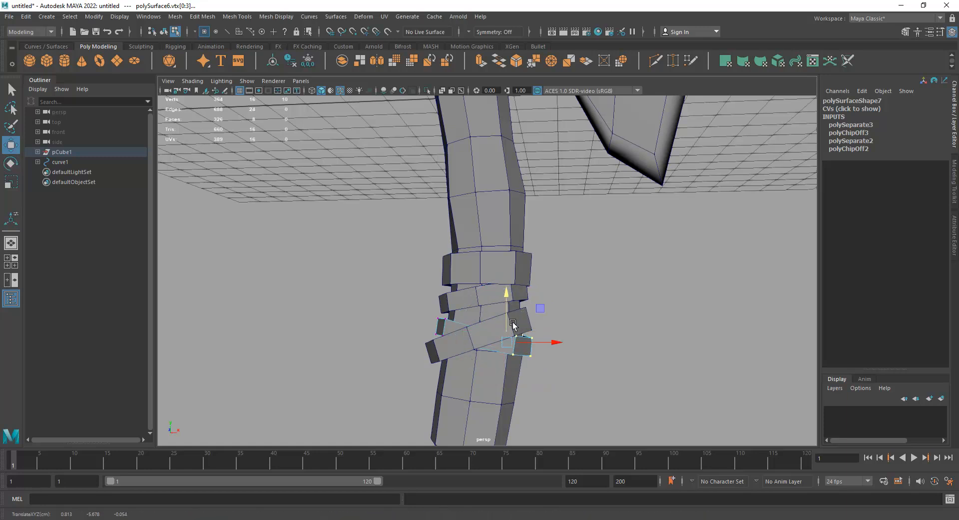
pyautogui.moveTo(546, 381); pyautogui.dragTo(524, 330)
pyautogui.moveTo(531, 296); pyautogui.dragTo(532, 299)
# Duplicate the uppermost band directly above itself with a Translate Y of 0.395
pyautogui.moveTo(520, 278); pyautogui.dragTo(567, 240, button='right')
pyautogui.click(520, 270)
pyautogui.keyDown('alt'); pyautogui.moveTo(520, 269); pyautogui.dragTo(515, 349); pyautogui.keyUp('alt')
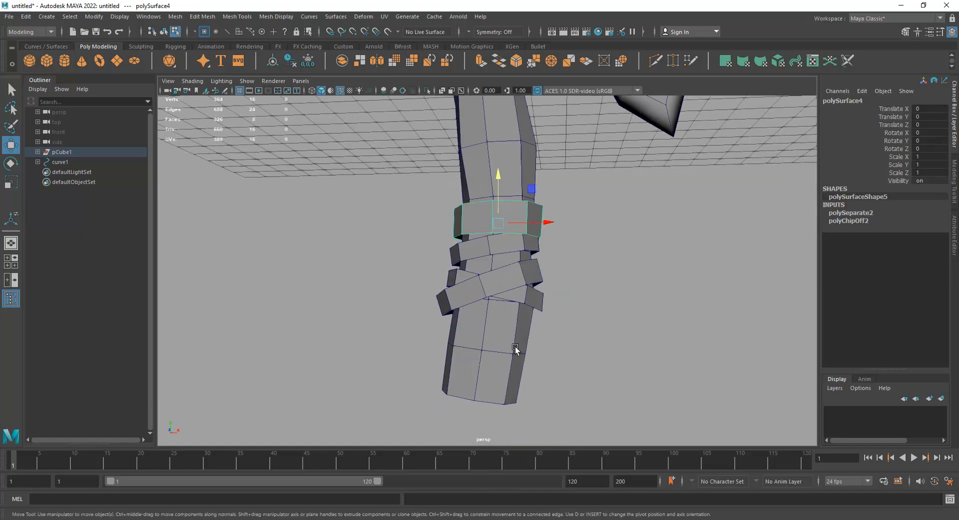
pyautogui.keyDown('alt'); pyautogui.moveTo(543, 198); pyautogui.dragTo(549, 285, button='middle'); pyautogui.keyUp('alt')
pyautogui.moveTo(505, 277); pyautogui.dragTo(511, 231)
pyautogui.hotkey('ctrl', 'd')
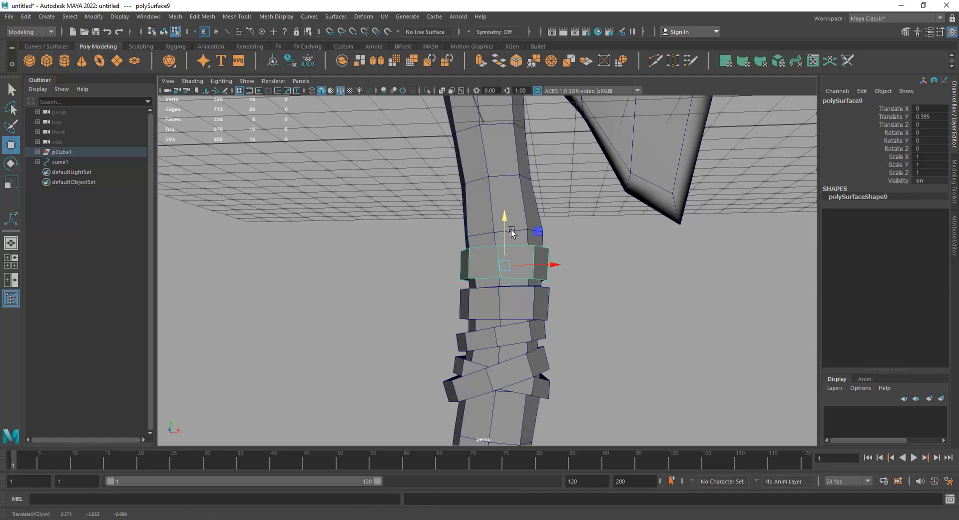
# Narrow the new top band by sliding its upper edge loop down
pyautogui.press('e')
pyautogui.keyDown('alt'); pyautogui.moveTo(493, 285); pyautogui.dragTo(607, 370, button='right'); pyautogui.keyUp('alt')
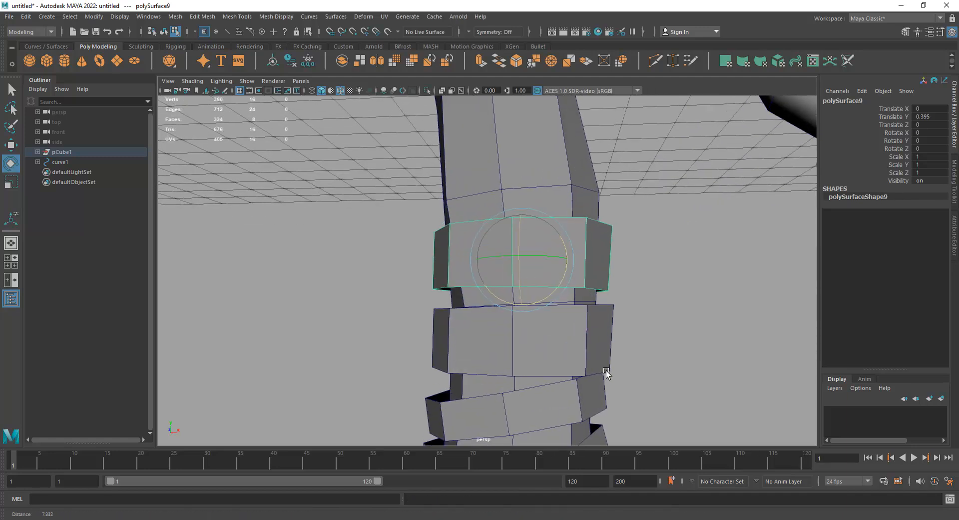
pyautogui.press('w')
pyautogui.press('F10')
pyautogui.click(535, 218)
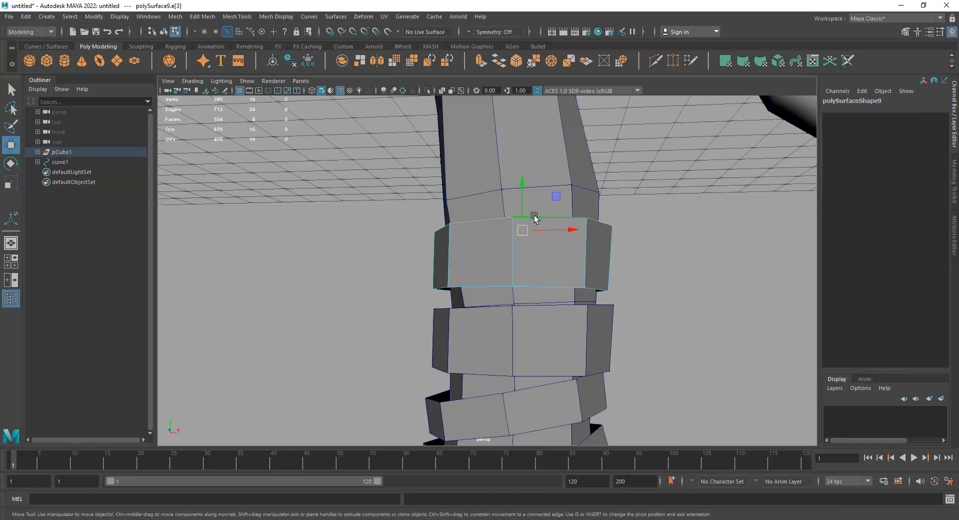
pyautogui.keyDown('ctrl'); pyautogui.keyDown('shift'); pyautogui.moveTo(533, 179); pyautogui.dragTo(524, 205); pyautogui.keyUp('shift'); pyautogui.keyUp('ctrl')
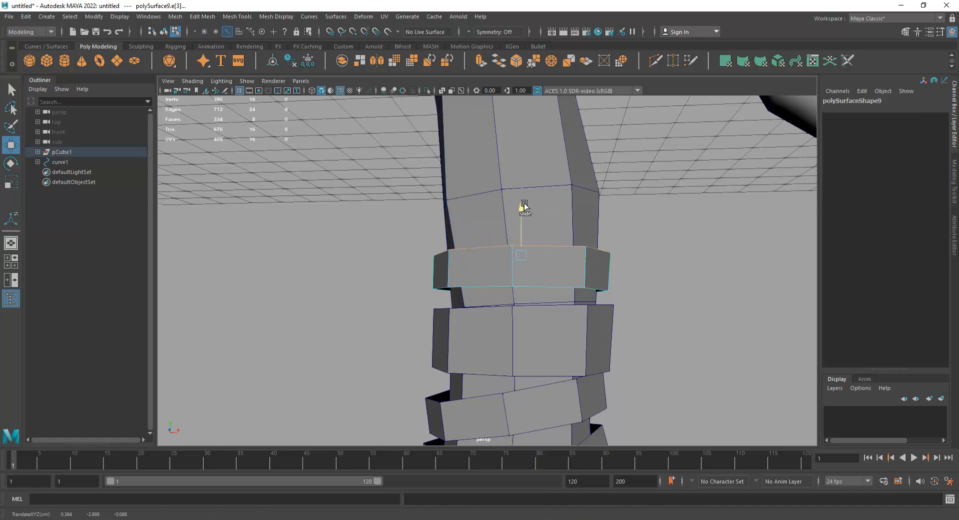
pyautogui.moveTo(546, 268); pyautogui.dragTo(550, 282, button='right')
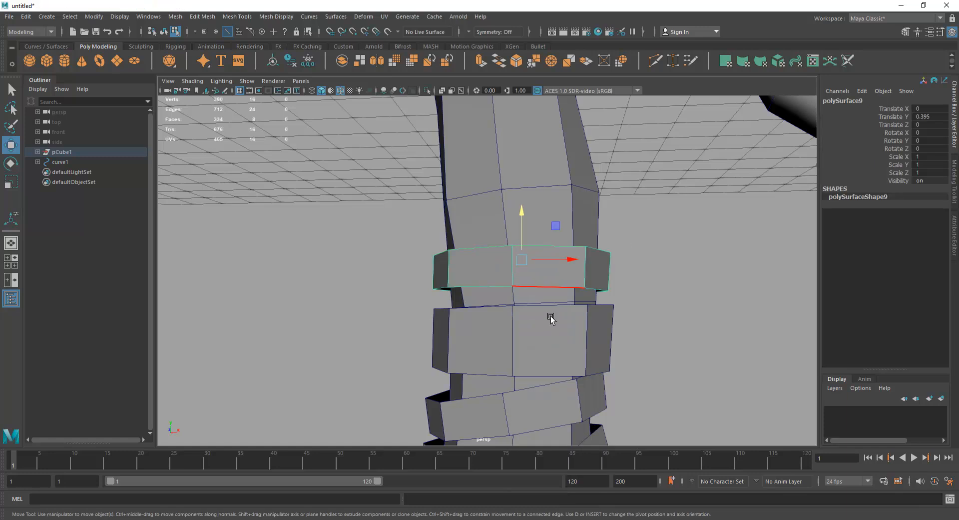
# Tilt the top band to Rotate Z -14.504, scale it uniformly to 1.084 and lower it to Translate Y 0.333
pyautogui.press('e')
pyautogui.moveTo(561, 233); pyautogui.dragTo(558, 292)
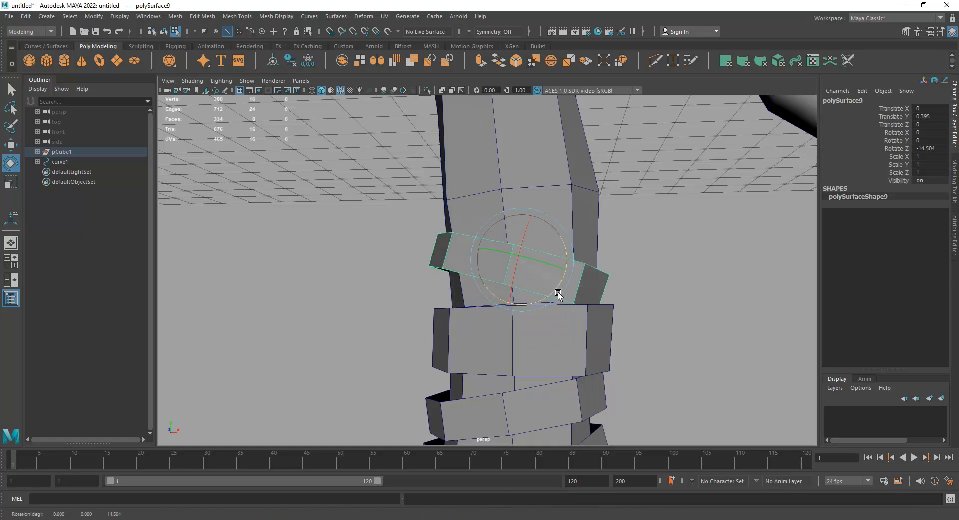
pyautogui.press('w')
pyautogui.press('r')
pyautogui.moveTo(522, 260); pyautogui.dragTo(535, 263)
pyautogui.press('w')
pyautogui.moveTo(520, 214); pyautogui.dragTo(520, 223)
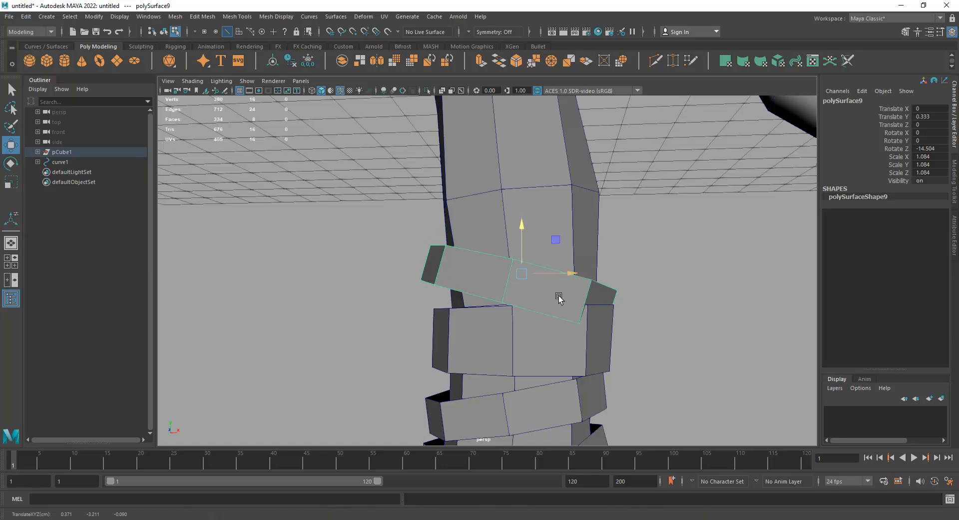
# Combine the five handle bands into a single mesh
pyautogui.keyDown('alt'); pyautogui.moveTo(556, 297); pyautogui.dragTo(464, 274, button='right'); pyautogui.keyUp('alt')
pyautogui.keyDown('alt'); pyautogui.moveTo(469, 305); pyautogui.dragTo(502, 320); pyautogui.keyUp('alt')
pyautogui.moveTo(503, 320); pyautogui.dragTo(503, 310, button='right')
pyautogui.keyDown('alt'); pyautogui.moveTo(500, 325); pyautogui.dragTo(553, 310); pyautogui.keyUp('alt')
pyautogui.keyDown('shift'); pyautogui.doubleClick(465, 261); pyautogui.keyUp('shift')
pyautogui.press('F8')
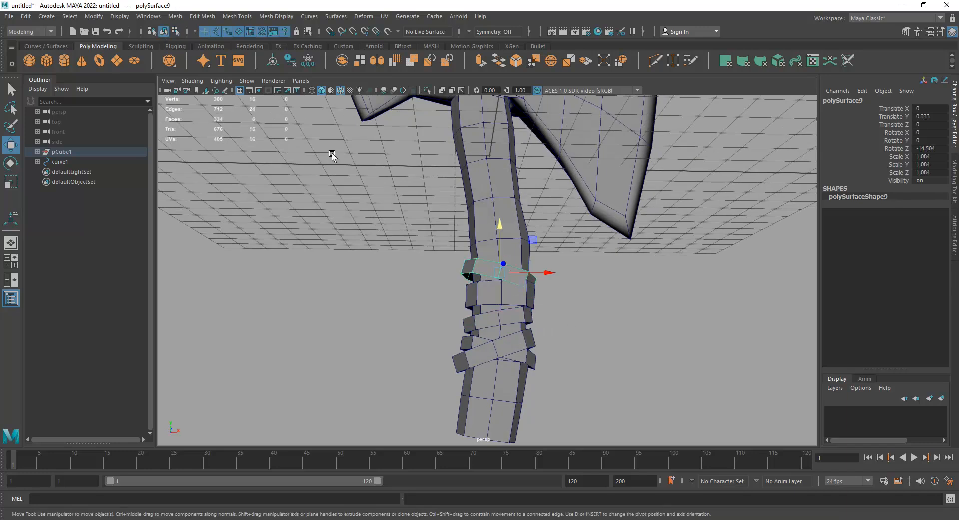
pyautogui.keyDown('shift'); pyautogui.click(517, 300); pyautogui.keyUp('shift')
pyautogui.keyDown('shift'); pyautogui.click(499, 320); pyautogui.keyUp('shift')
pyautogui.keyDown('shift'); pyautogui.click(500, 349); pyautogui.keyUp('shift')
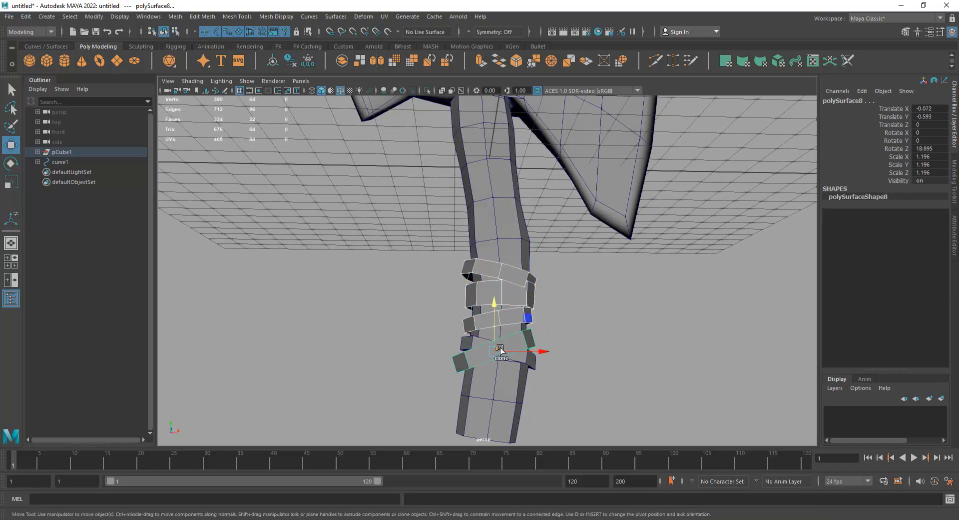
pyautogui.keyDown('shift'); pyautogui.click(535, 362); pyautogui.keyUp('shift')
pyautogui.keyDown('shift'); pyautogui.moveTo(633, 307); pyautogui.dragTo(624, 476, button='right'); pyautogui.keyUp('shift')
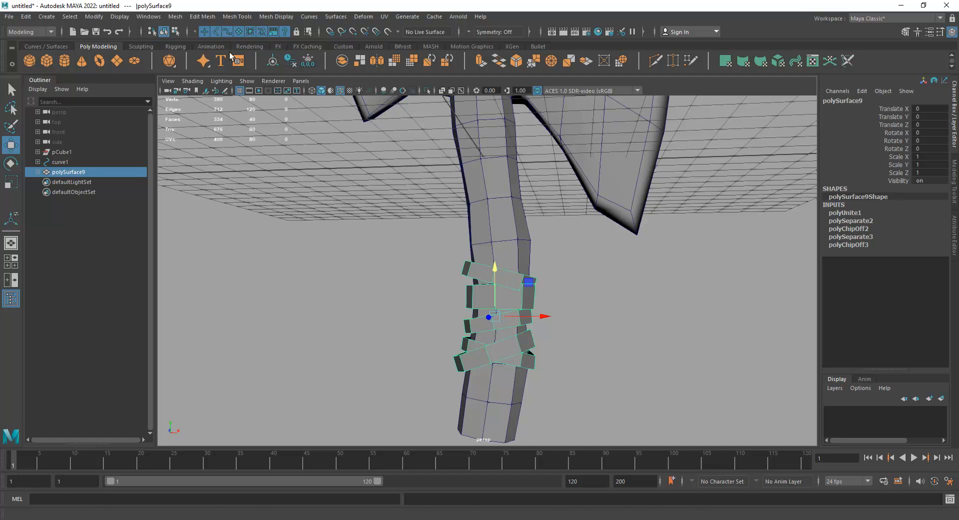
# Freeze the transformations of the combined bands mesh and delete its history
pyautogui.click(308, 61)
pyautogui.click(290, 61)
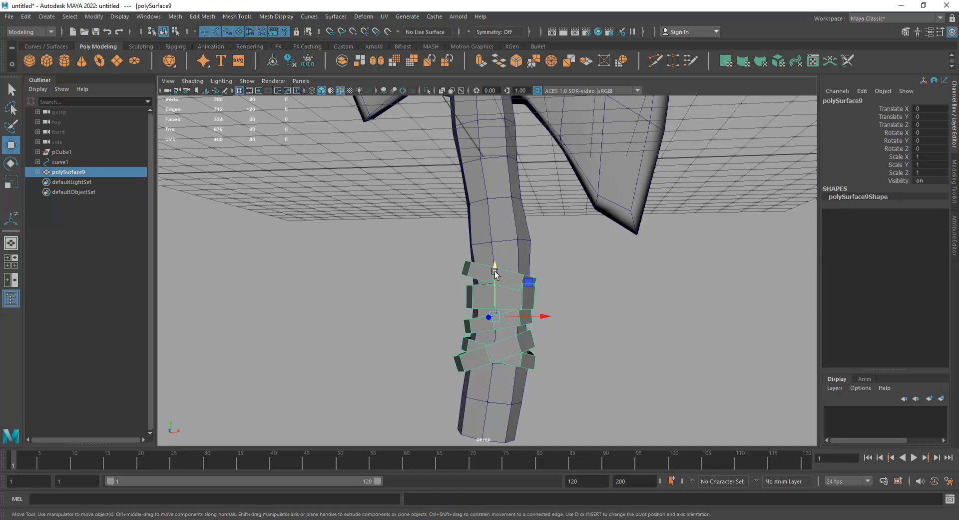
# Open the ShrinkWrap options with the combined bands and the handle selected, and reset the settings
pyautogui.click(500, 206)
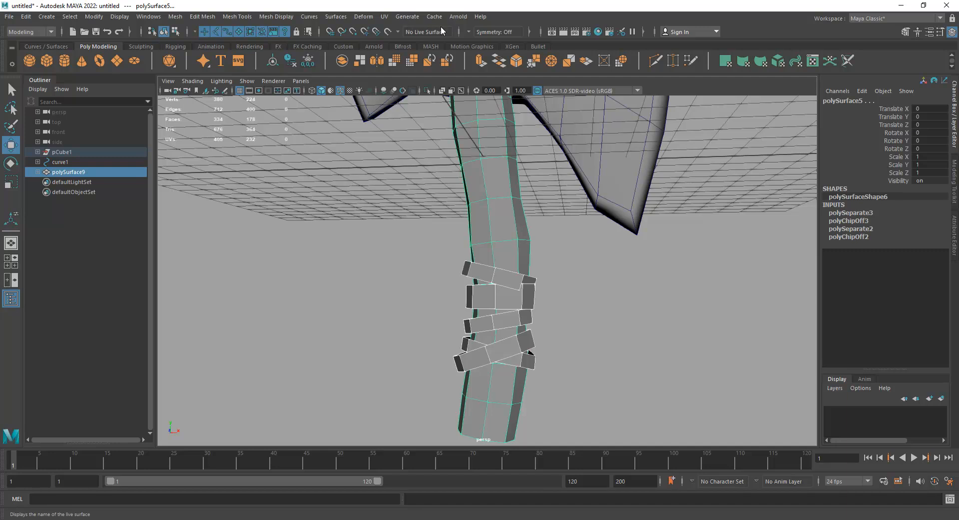
pyautogui.click(364, 17)
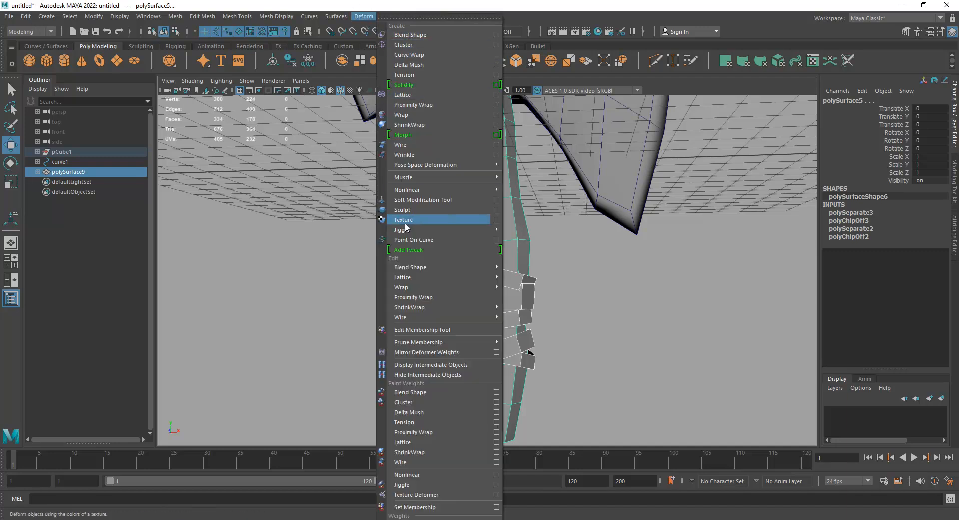
pyautogui.moveTo(429, 230)
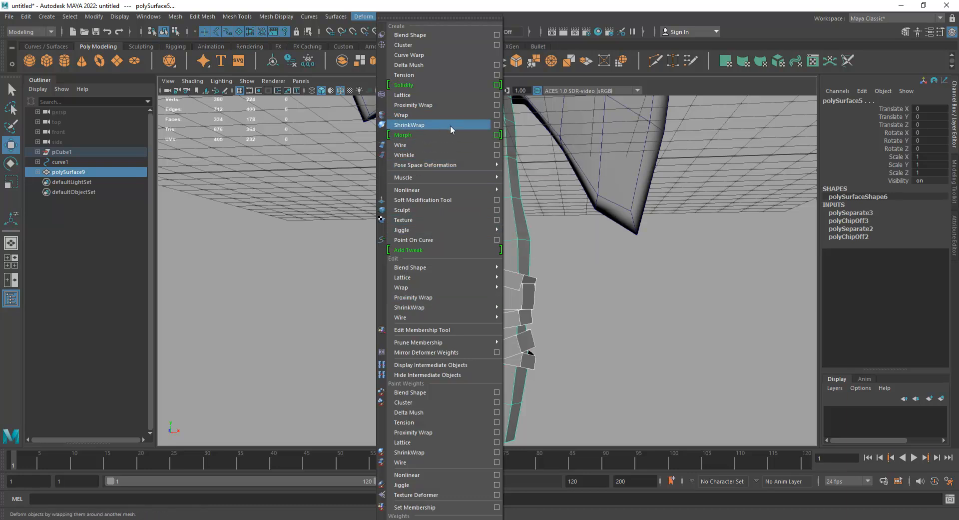
pyautogui.click(497, 125)
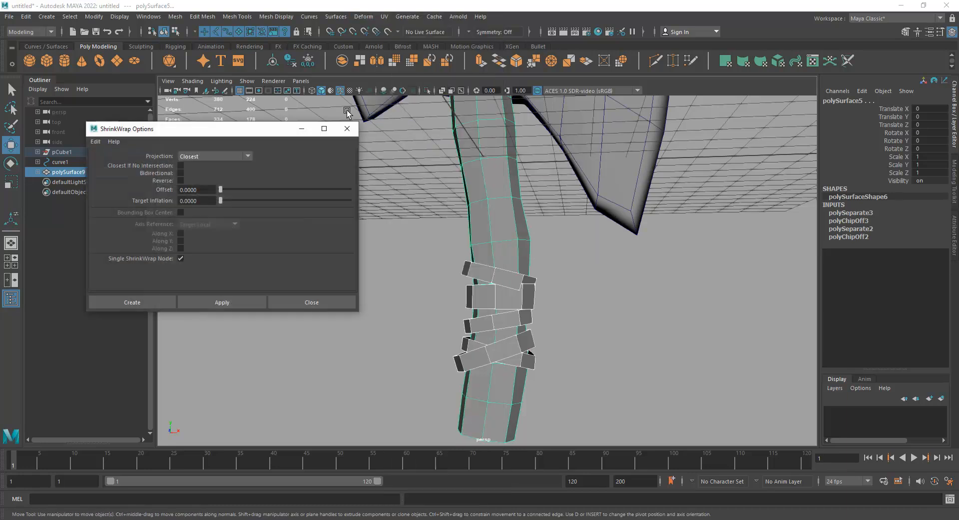
pyautogui.click(96, 142)
pyautogui.click(108, 162)
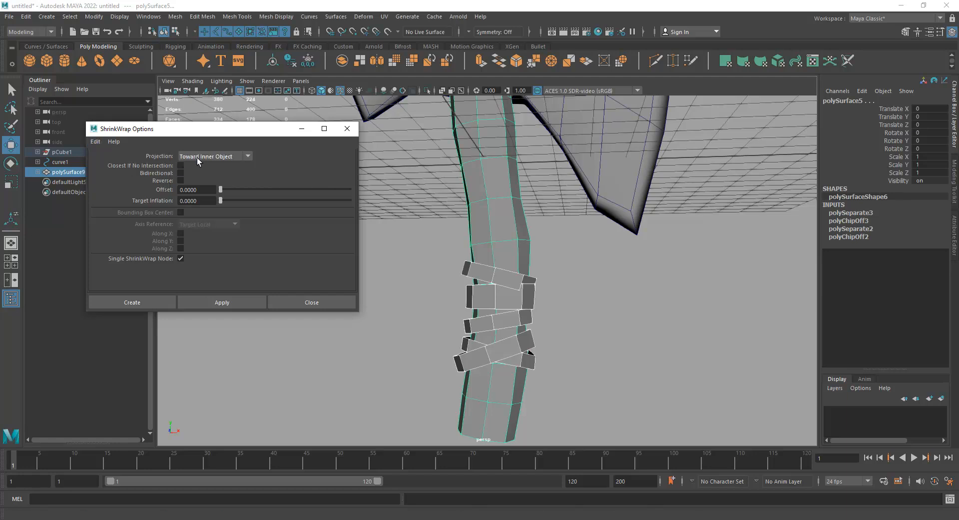
# Try to shrink-wrap the bands onto the handle with the Closest projection, and undo the attempt
pyautogui.click(199, 156)
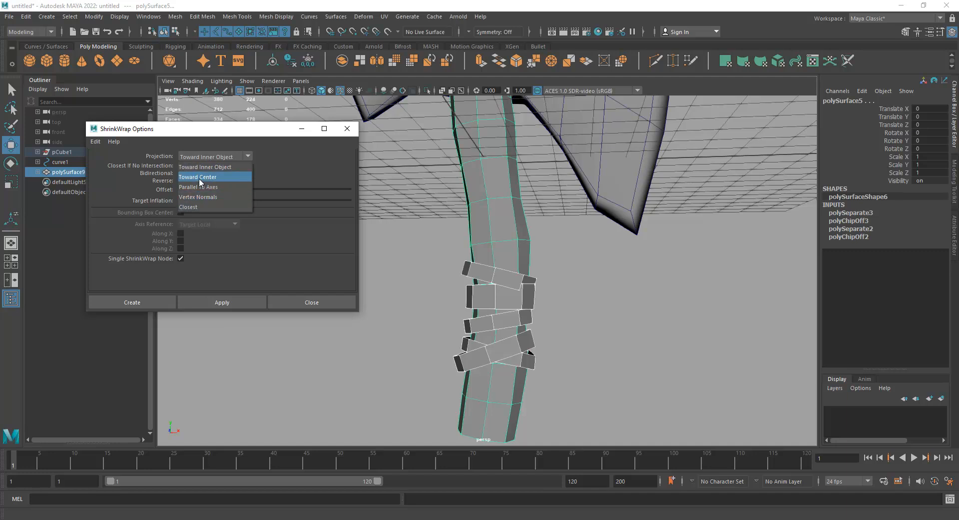
pyautogui.click(202, 206)
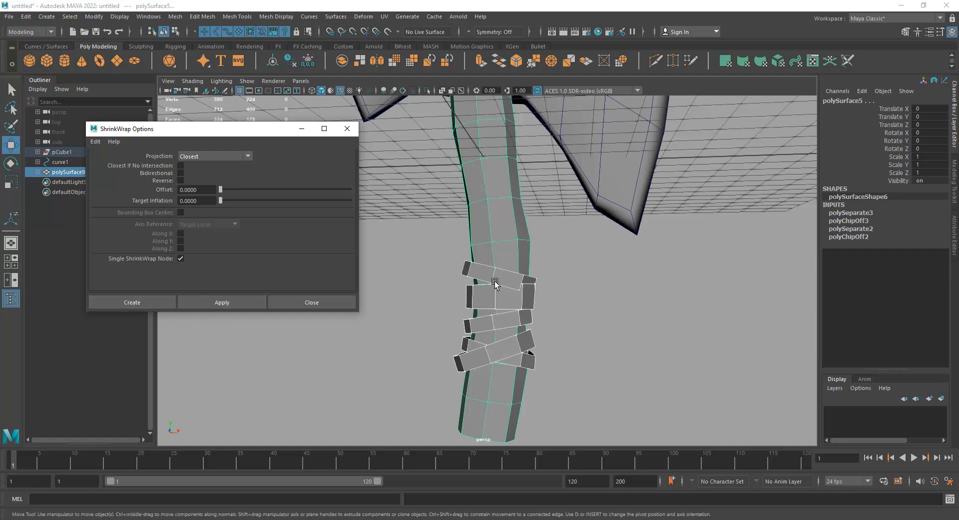
pyautogui.click(190, 304)
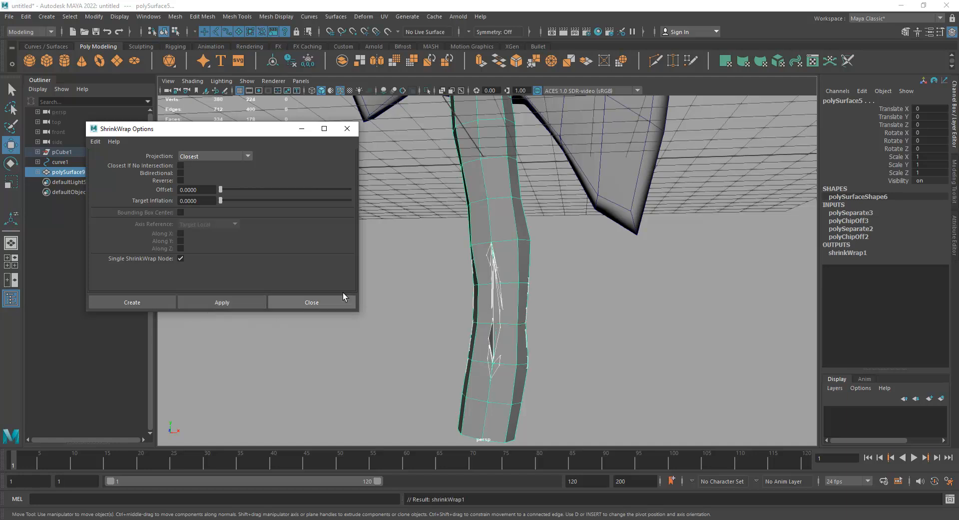
pyautogui.keyDown('alt'); pyautogui.moveTo(527, 286); pyautogui.dragTo(426, 313); pyautogui.keyUp('alt')
pyautogui.hotkey('ctrl', 'z')
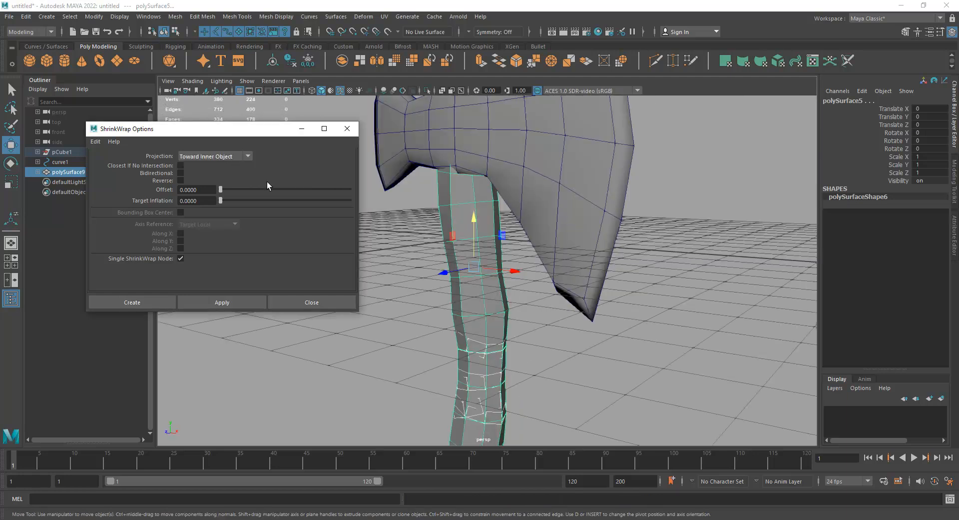
pyautogui.hotkey('ctrl', 'z')
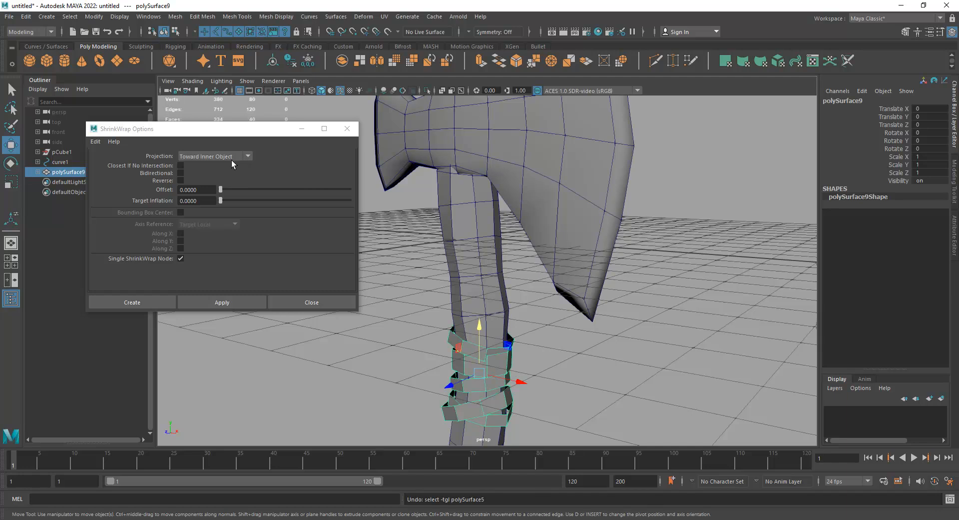
# Try to shrink-wrap the bands onto the handle with the Toward Inner Object projection, inspect it in wireframe and undo it
pyautogui.click(223, 303)
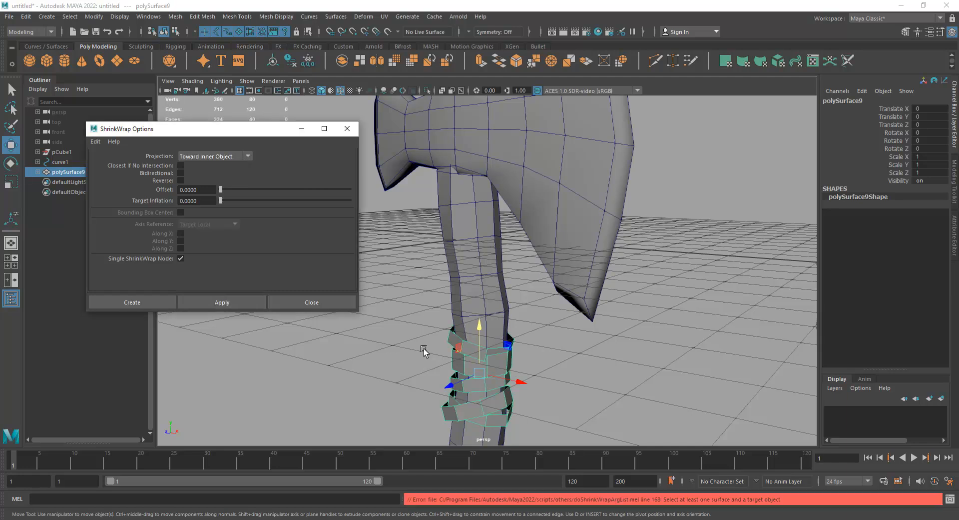
pyautogui.keyDown('shift'); pyautogui.click(479, 295); pyautogui.keyUp('shift')
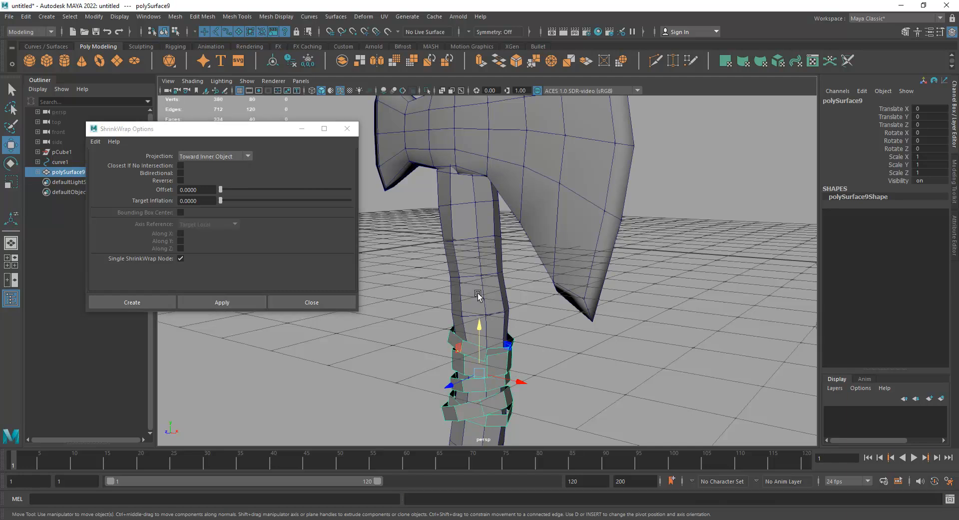
pyautogui.click(242, 302)
pyautogui.keyDown('alt'); pyautogui.moveTo(465, 310); pyautogui.dragTo(510, 330); pyautogui.keyUp('alt')
pyautogui.press('4')
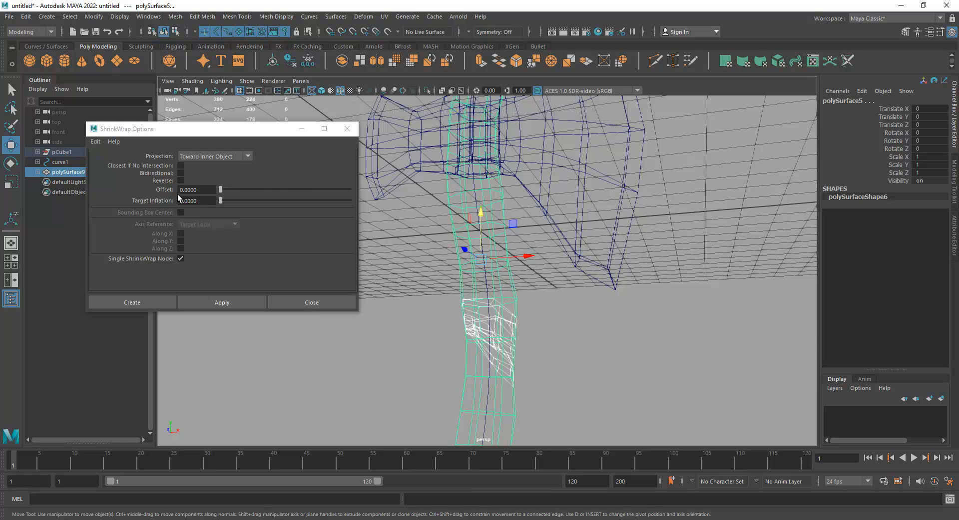
pyautogui.click(94, 142)
pyautogui.click(115, 161)
pyautogui.hotkey('ctrl', 'z')
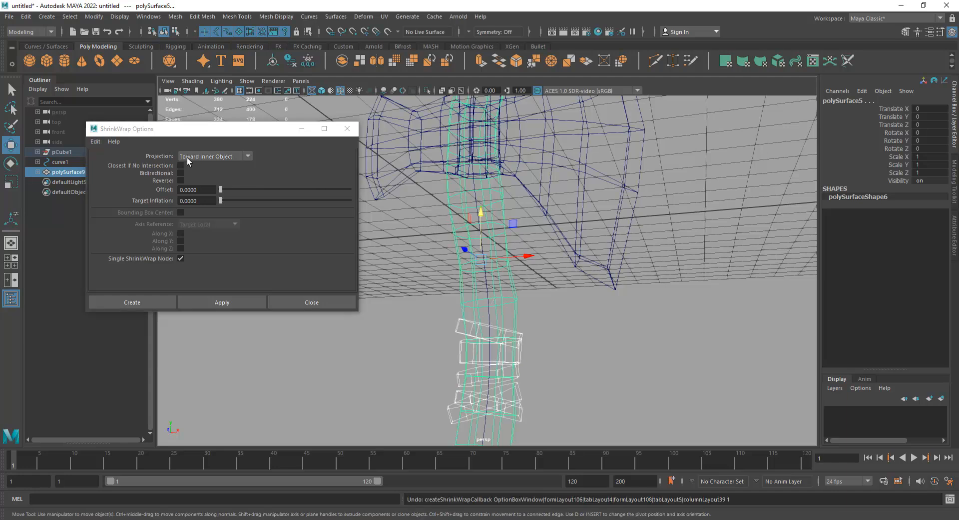
# Try to shrink-wrap the bands onto the handle again with reset settings and the Closest projection, undo it and return to shaded display
pyautogui.click(215, 156)
pyautogui.click(95, 141)
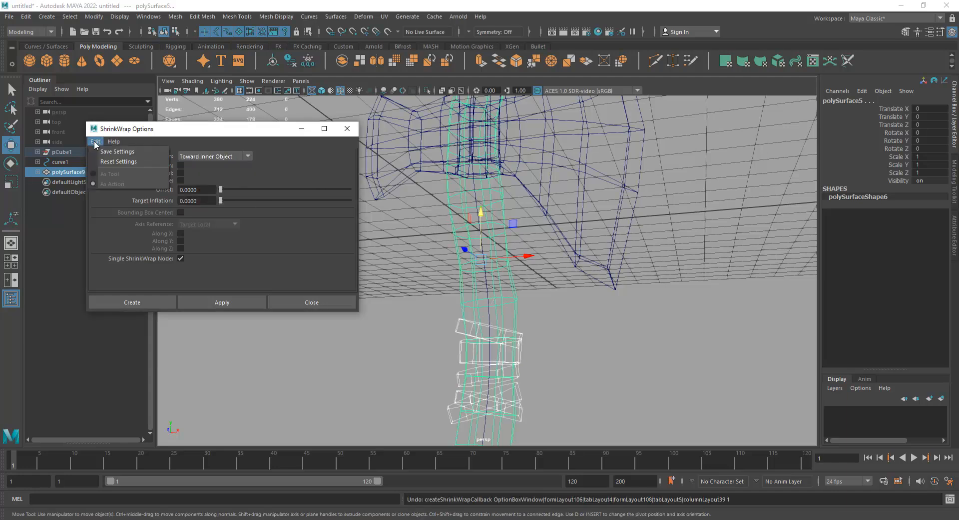
pyautogui.click(116, 160)
pyautogui.click(215, 156)
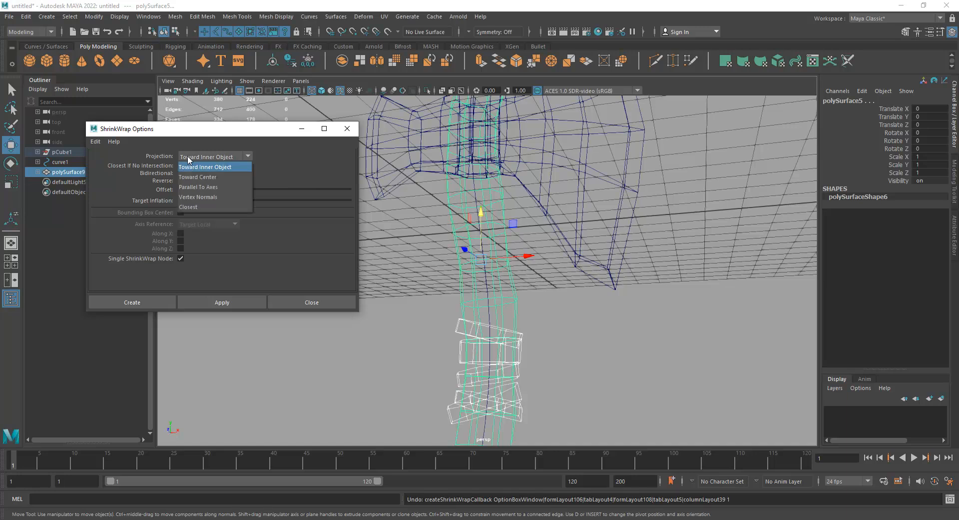
pyautogui.click(202, 206)
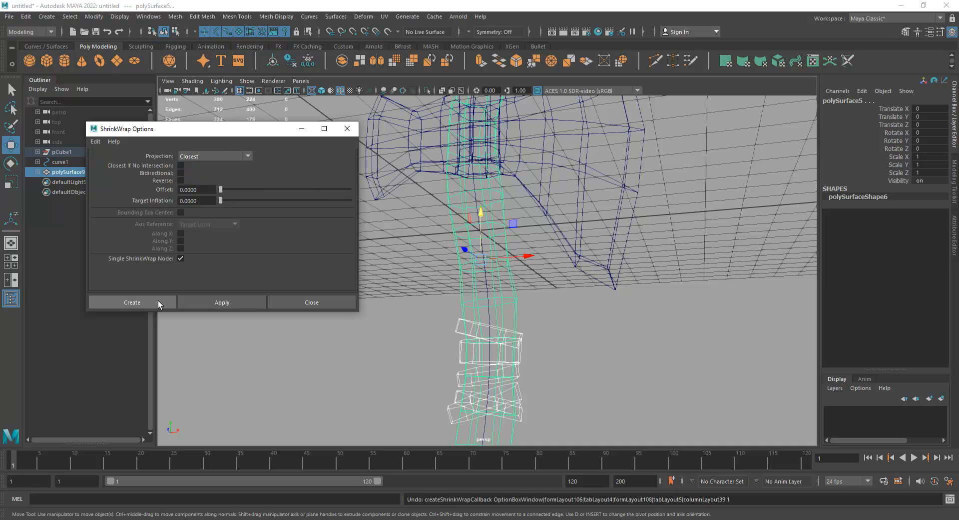
pyautogui.click(132, 302)
pyautogui.moveTo(501, 352)
pyautogui.keyDown('alt'); pyautogui.mouseDown()
pyautogui.moveTo(535, 350)
pyautogui.moveTo(494, 353)
pyautogui.mouseUp(); pyautogui.keyUp('alt')
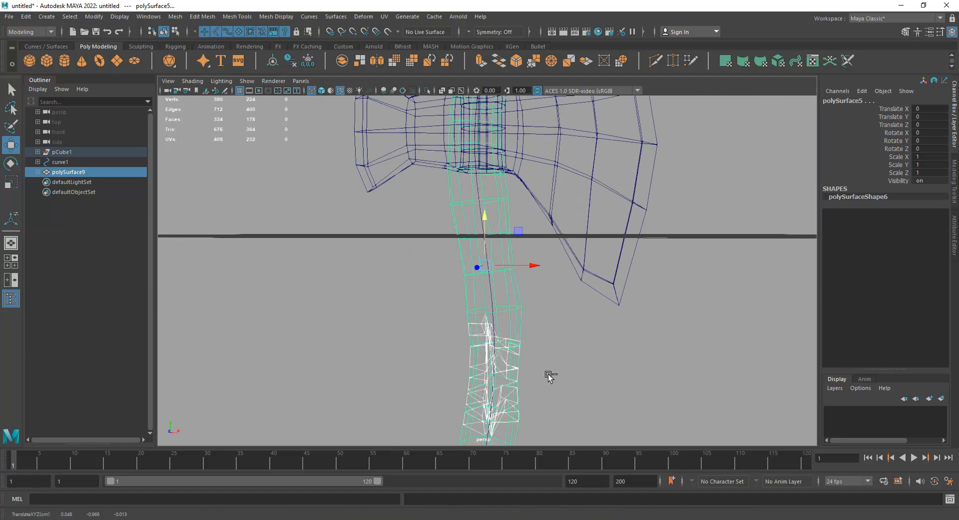
pyautogui.hotkey('ctrl', 'z')
pyautogui.moveTo(529, 365)
pyautogui.keyDown('alt'); pyautogui.mouseDown()
pyautogui.moveTo(486, 325)
pyautogui.moveTo(507, 335)
pyautogui.moveTo(469, 337)
pyautogui.moveTo(492, 339)
pyautogui.moveTo(500, 364)
pyautogui.moveTo(495, 299)
pyautogui.moveTo(530, 343)
pyautogui.moveTo(494, 350)
pyautogui.moveTo(504, 353)
pyautogui.mouseUp(); pyautogui.keyUp('alt')
pyautogui.press('5')
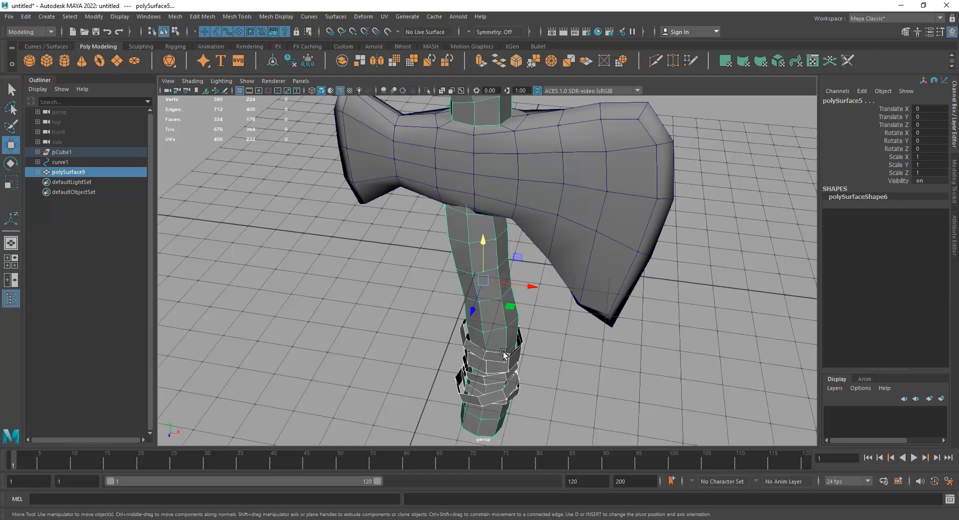
pyautogui.keyDown('alt'); pyautogui.moveTo(504, 353); pyautogui.dragTo(481, 334); pyautogui.keyUp('alt')
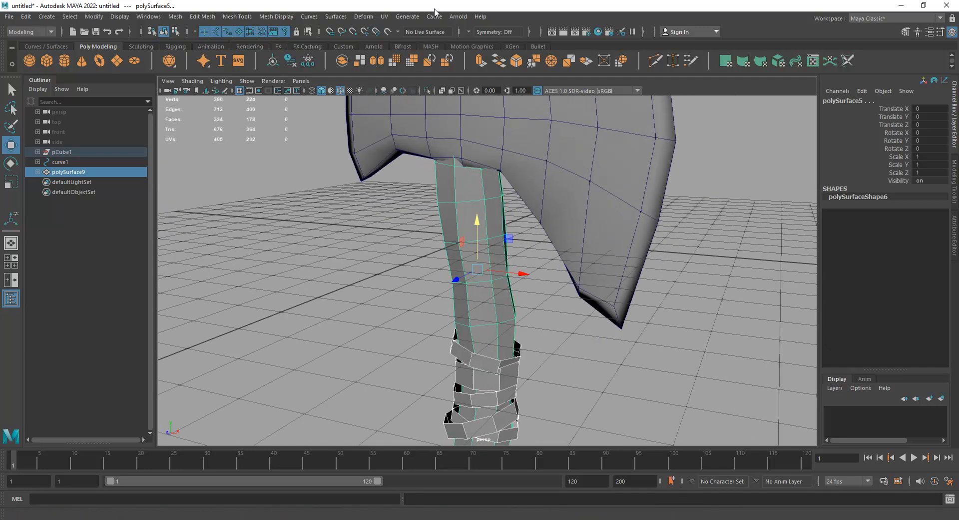
# Shrink-wrap the bands onto the handle with reset ShrinkWrap settings and the Vertex Normals projection
pyautogui.click(363, 17)
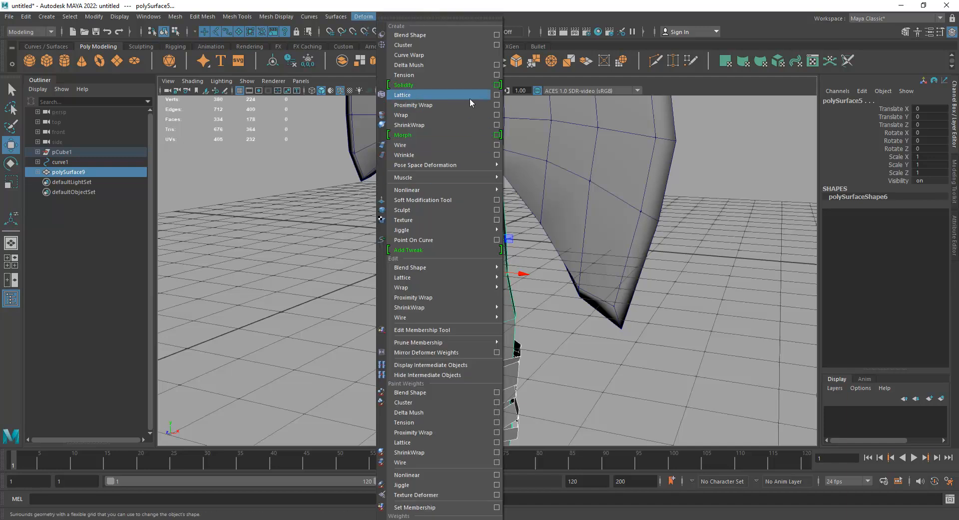
pyautogui.click(497, 125)
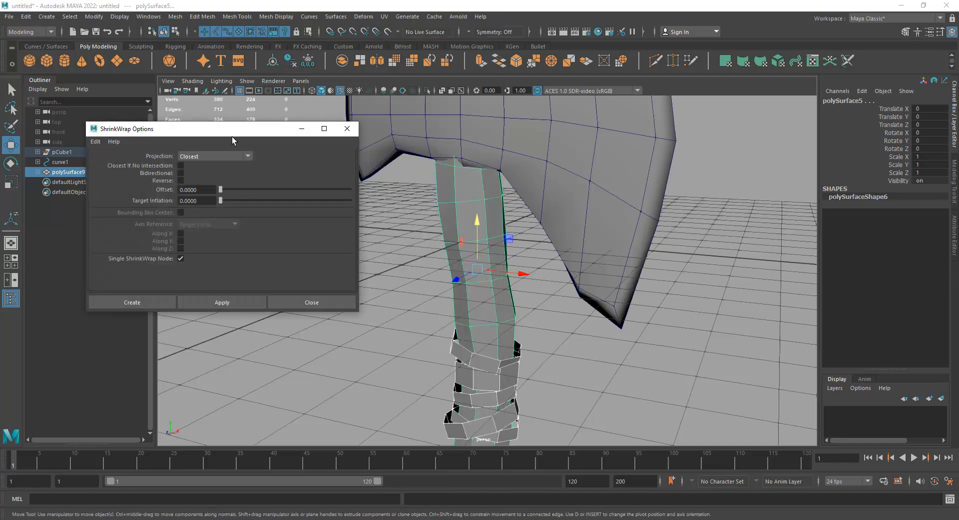
pyautogui.moveTo(209, 120); pyautogui.dragTo(168, 121)
pyautogui.click(52, 131)
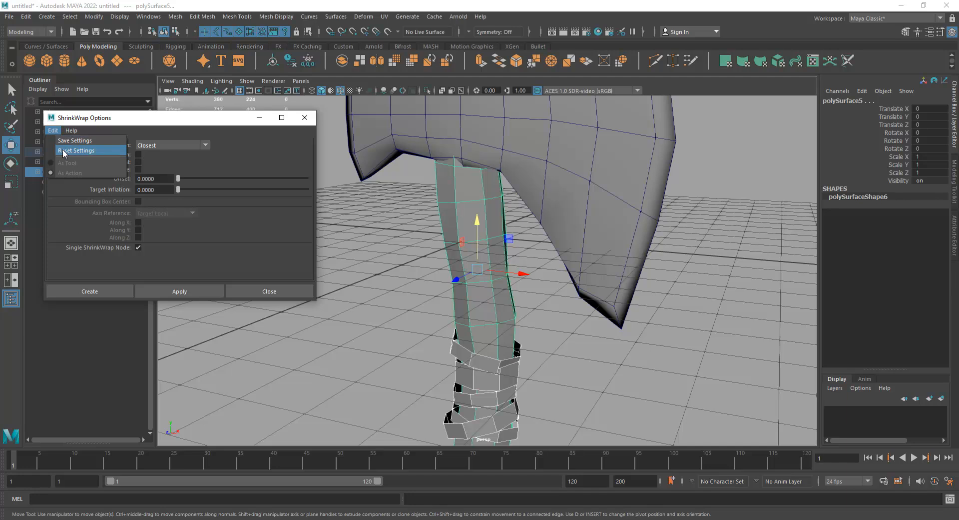
pyautogui.click(67, 150)
pyautogui.click(172, 145)
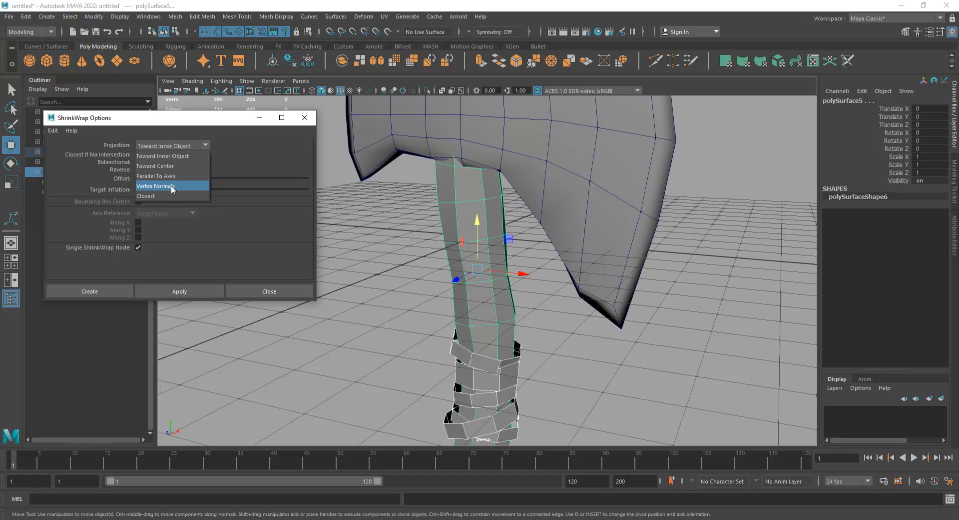
pyautogui.click(171, 185)
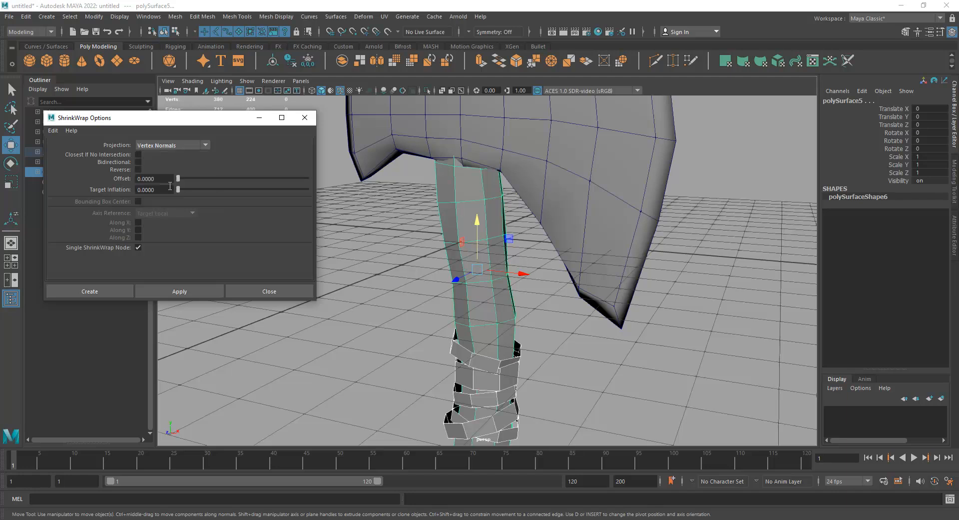
pyautogui.click(119, 292)
pyautogui.keyDown('alt'); pyautogui.moveTo(519, 354); pyautogui.dragTo(529, 286, button='middle'); pyautogui.keyUp('alt')
pyautogui.keyDown('alt'); pyautogui.moveTo(529, 286); pyautogui.dragTo(553, 306); pyautogui.keyUp('alt')
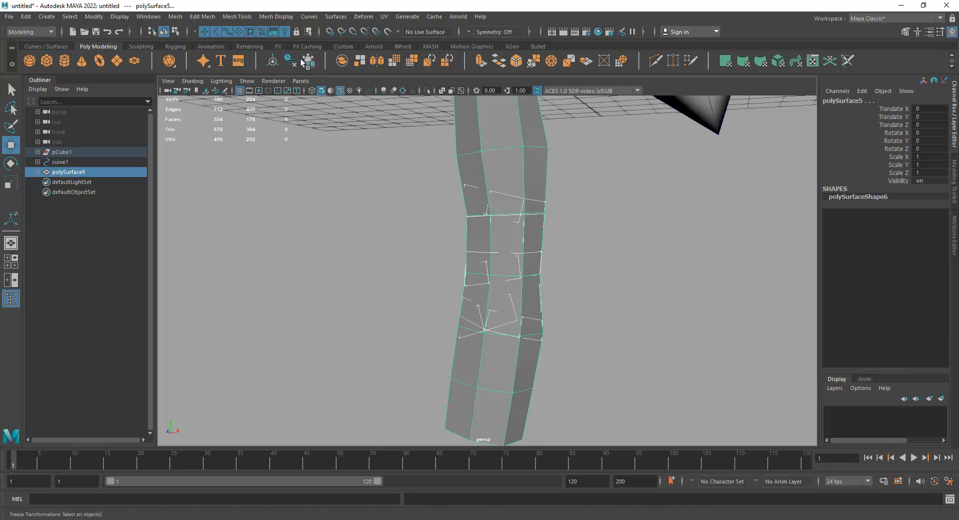
# Reselect the shrink-wrapped bands together with the curve and isolate them in the viewport
pyautogui.click(587, 229)
pyautogui.click(516, 209)
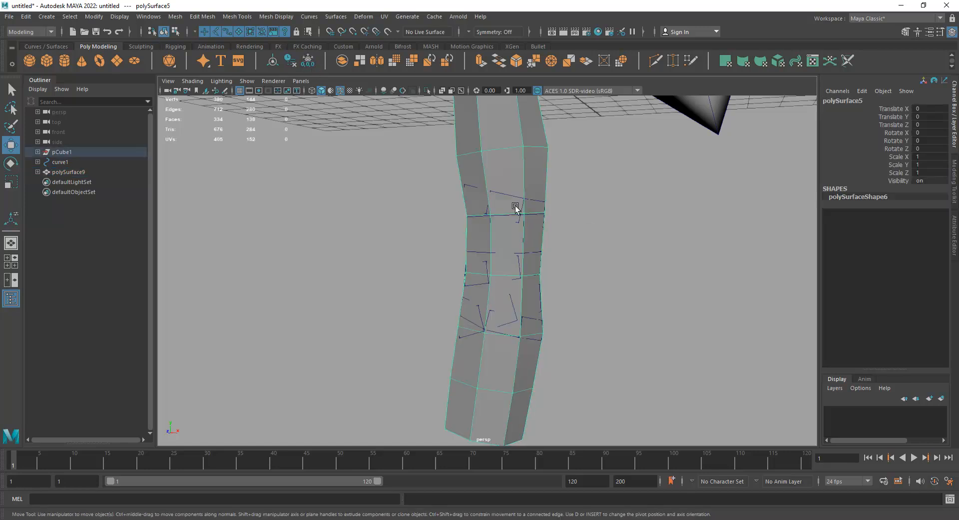
pyautogui.hotkey('ctrl', 'z')
pyautogui.hotkey('ctrl', 'z')
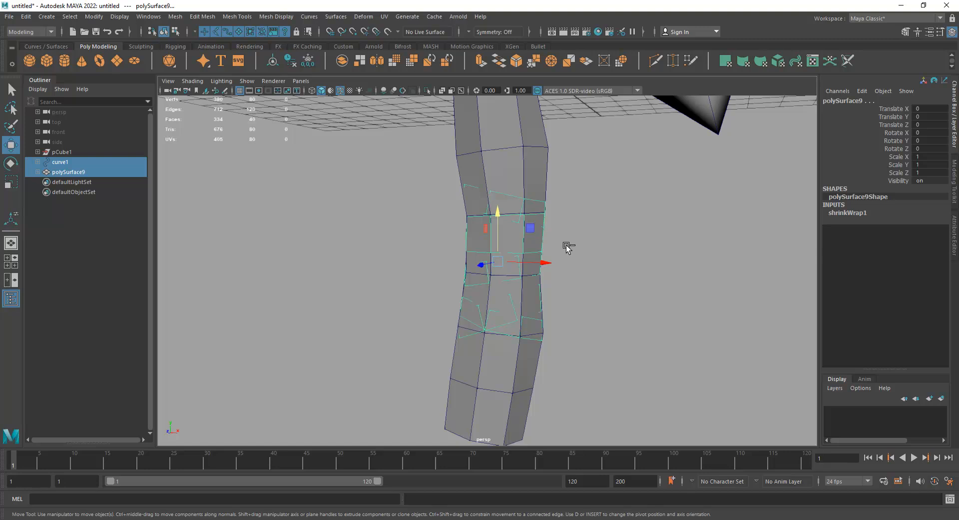
pyautogui.hotkey('ctrl', '1')
pyautogui.keyDown('alt'); pyautogui.moveTo(475, 245); pyautogui.dragTo(518, 258); pyautogui.keyUp('alt')
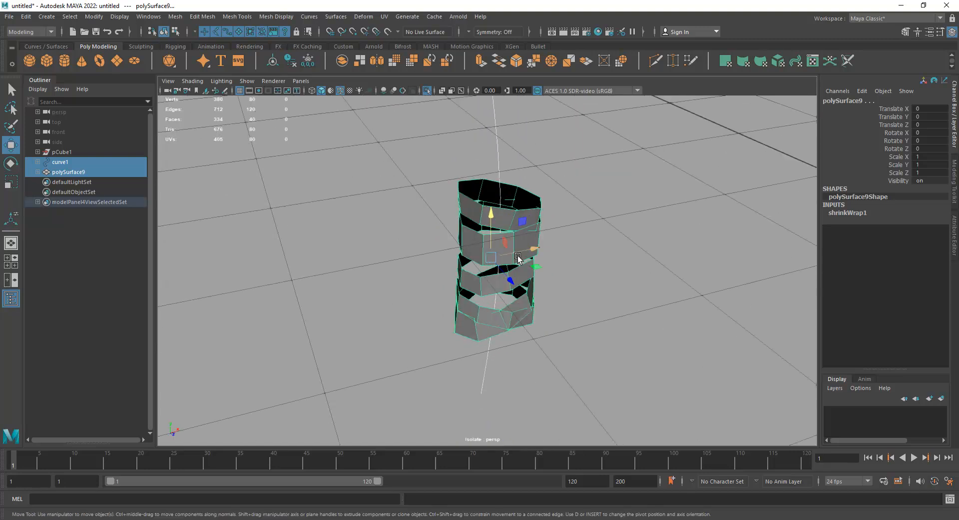
# Select all faces of the isolated bands and extrude them outward with a local Z translation of about 0.019
pyautogui.moveTo(530, 175); pyautogui.dragTo(479, 148)
pyautogui.rightClick(599, 195)
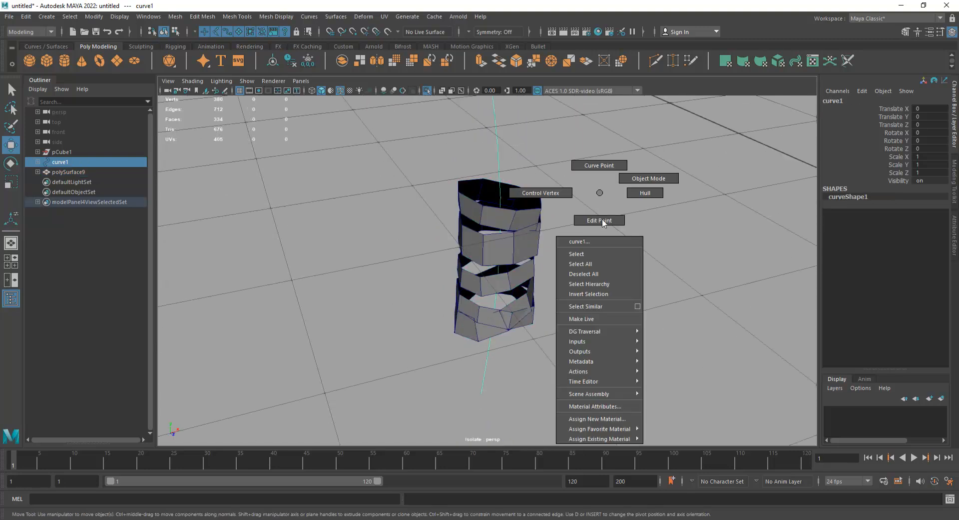
pyautogui.moveTo(523, 216); pyautogui.dragTo(525, 232, button='right')
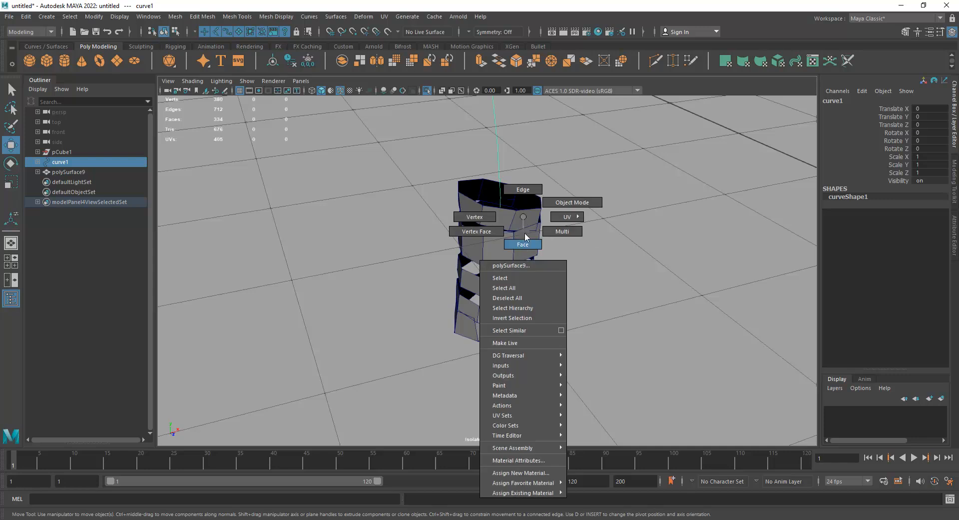
pyautogui.click(520, 276)
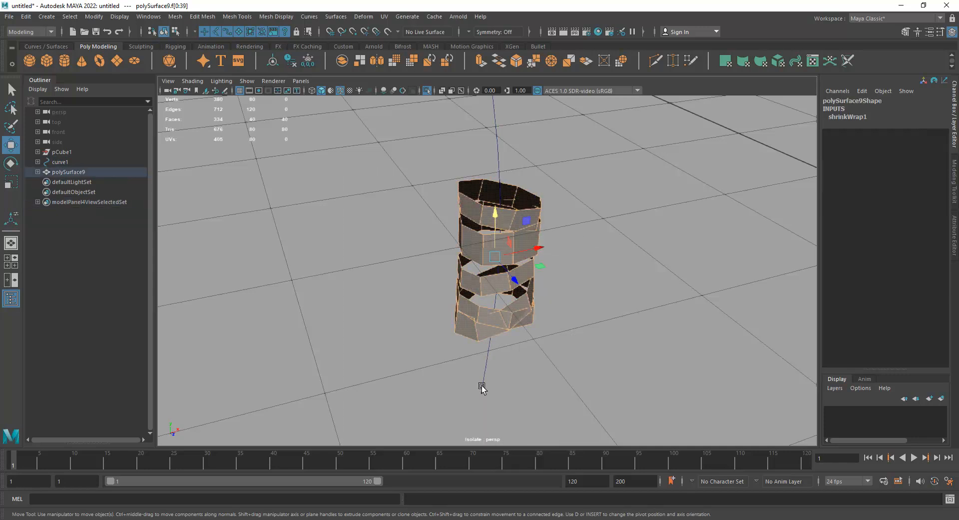
pyautogui.keyDown('shift'); pyautogui.moveTo(607, 200); pyautogui.dragTo(614, 231, button='right'); pyautogui.keyUp('shift')
pyautogui.keyDown('alt'); pyautogui.moveTo(552, 249); pyautogui.dragTo(635, 302, button='right'); pyautogui.keyUp('alt')
pyautogui.keyDown('alt'); pyautogui.moveTo(634, 302); pyautogui.dragTo(583, 362, button='middle'); pyautogui.keyUp('alt')
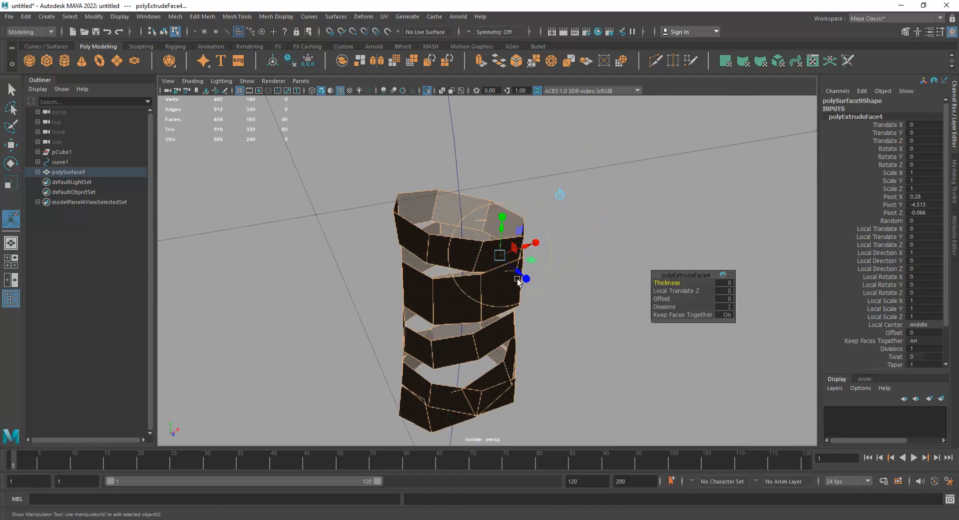
pyautogui.keyDown('alt'); pyautogui.moveTo(582, 362); pyautogui.dragTo(607, 367, button='right'); pyautogui.keyUp('alt')
pyautogui.moveTo(524, 278); pyautogui.dragTo(525, 271)
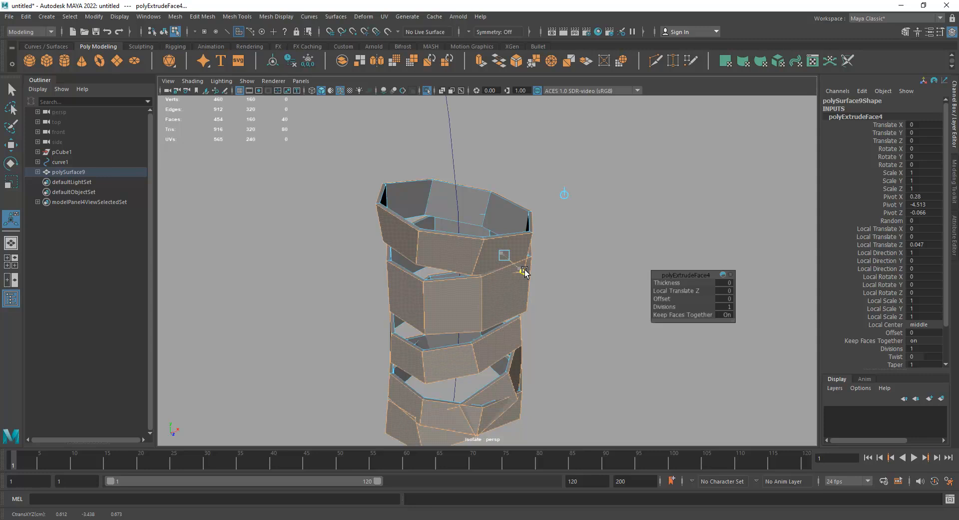
pyautogui.moveTo(525, 271); pyautogui.dragTo(519, 271)
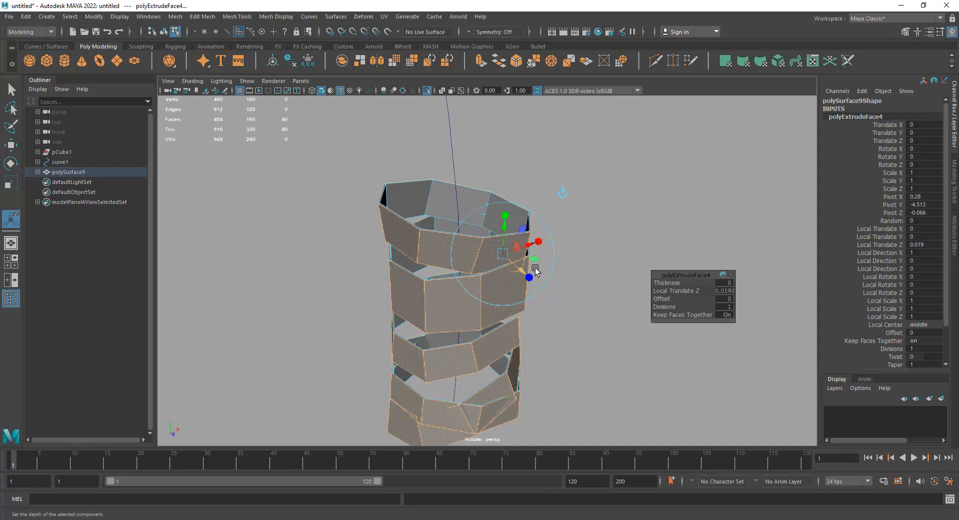
# Leave isolation and increase the bands' extrusion to a local Z translation of about 0.078
pyautogui.click(582, 262)
pyautogui.keyDown('alt'); pyautogui.moveTo(582, 333); pyautogui.dragTo(430, 289, button='right'); pyautogui.keyUp('alt')
pyautogui.hotkey('ctrl', '1')
pyautogui.keyDown('alt'); pyautogui.moveTo(479, 293); pyautogui.dragTo(579, 316); pyautogui.keyUp('alt')
pyautogui.moveTo(538, 278); pyautogui.dragTo(539, 279)
pyautogui.keyDown('alt'); pyautogui.moveTo(538, 294); pyautogui.dragTo(569, 329); pyautogui.keyUp('alt')
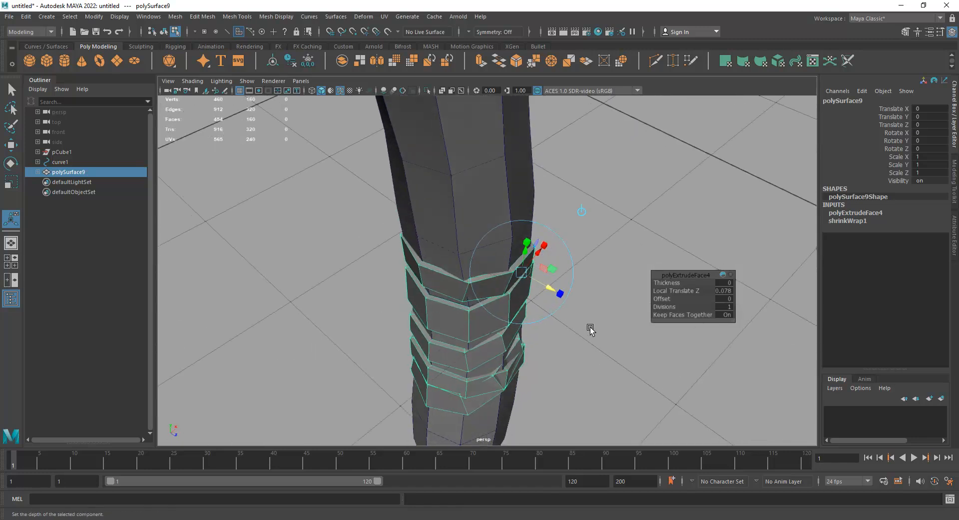
# Inspect the thickened bands around the handle from several sides for folded or twisted faces
pyautogui.click(590, 331)
pyautogui.moveTo(507, 317); pyautogui.dragTo(507, 337, button='right')
pyautogui.keyDown('alt'); pyautogui.moveTo(506, 336); pyautogui.dragTo(475, 272); pyautogui.keyUp('alt')
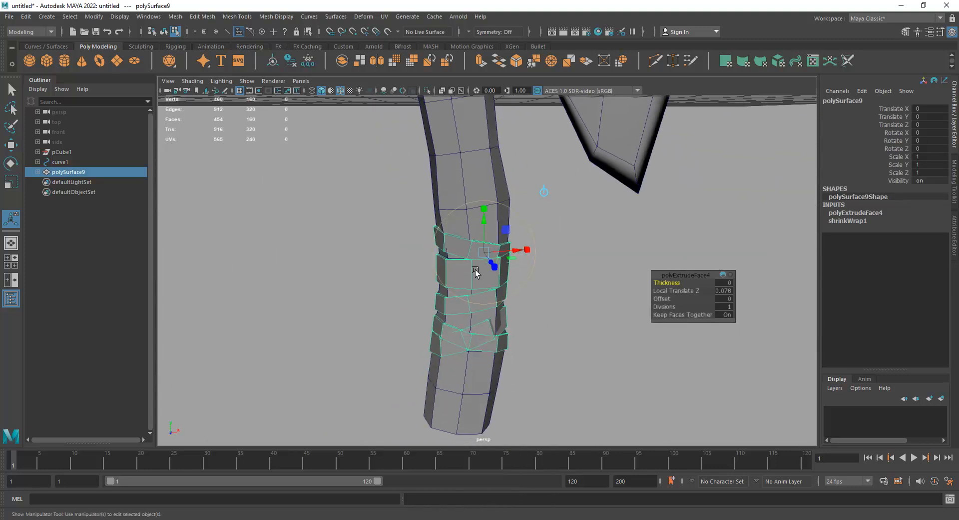
pyautogui.keyDown('alt'); pyautogui.moveTo(550, 268); pyautogui.dragTo(523, 338); pyautogui.keyUp('alt')
pyautogui.click(558, 345)
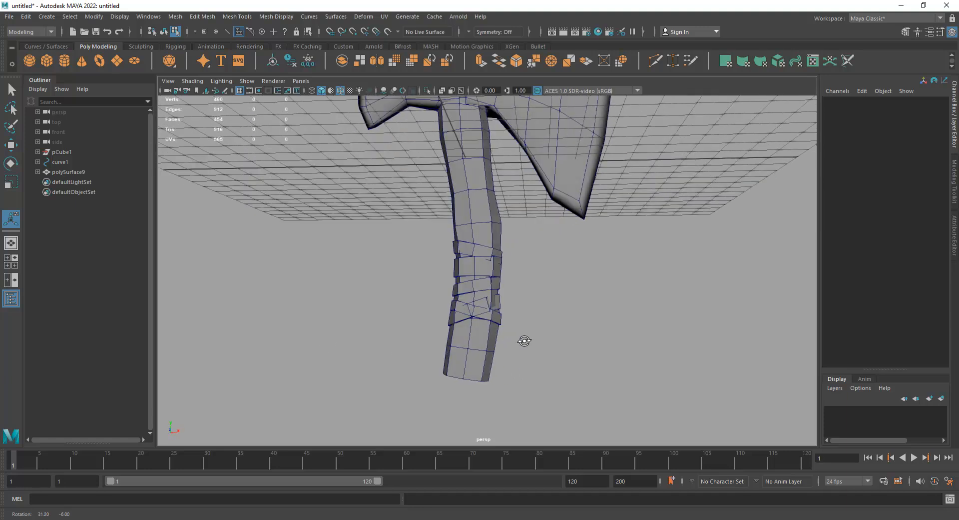
pyautogui.keyDown('alt'); pyautogui.moveTo(523, 338); pyautogui.dragTo(591, 383, button='right'); pyautogui.keyUp('alt')
pyautogui.keyDown('alt'); pyautogui.moveTo(590, 383); pyautogui.dragTo(510, 360); pyautogui.keyUp('alt')
pyautogui.keyDown('alt'); pyautogui.moveTo(509, 360); pyautogui.dragTo(557, 319, button='right'); pyautogui.keyUp('alt')
pyautogui.keyDown('alt'); pyautogui.moveTo(556, 320); pyautogui.dragTo(529, 325); pyautogui.keyUp('alt')
# Select the faces of the lowest, twisted band and separate the bands mesh into individual objects
pyautogui.click(524, 311)
pyautogui.rightClick(524, 310)
pyautogui.moveTo(530, 286); pyautogui.dragTo(530, 289, button='right')
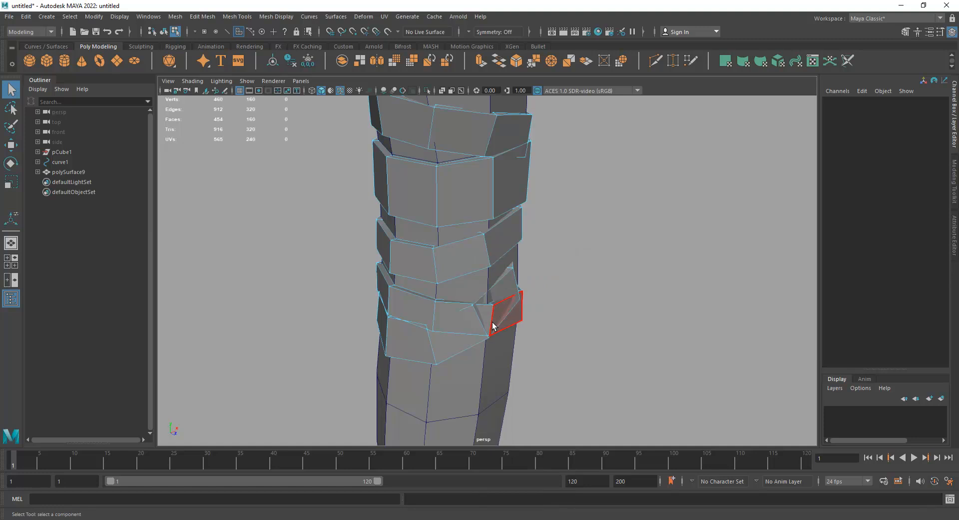
pyautogui.doubleClick(416, 352)
pyautogui.moveTo(607, 270)
pyautogui.keyDown('shift'); pyautogui.mouseDown(button='right')
pyautogui.moveTo(611, 449)
pyautogui.moveTo(599, 329)
pyautogui.moveTo(599, 409)
pyautogui.moveTo(597, 420)
pyautogui.moveTo(599, 330)
pyautogui.moveTo(583, 434)
pyautogui.moveTo(600, 451)
pyautogui.moveTo(607, 270)
pyautogui.mouseUp(button='right'); pyautogui.keyUp('shift')
pyautogui.click(175, 17)
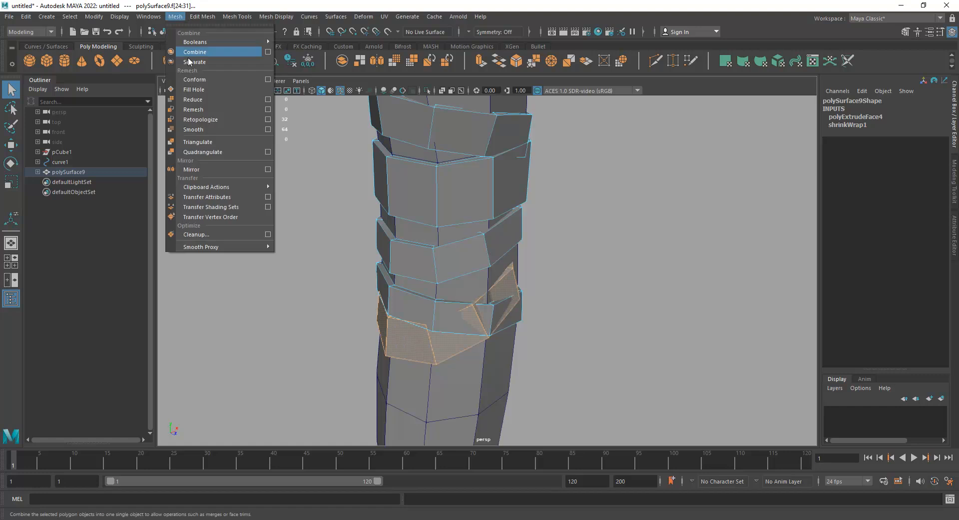
pyautogui.click(189, 66)
pyautogui.moveTo(659, 247); pyautogui.dragTo(611, 247, button='right')
# Switch the lowest band to vertex editing and move its misplaced corner vertices to start untwisting it
pyautogui.moveTo(463, 254); pyautogui.dragTo(448, 316, button='right')
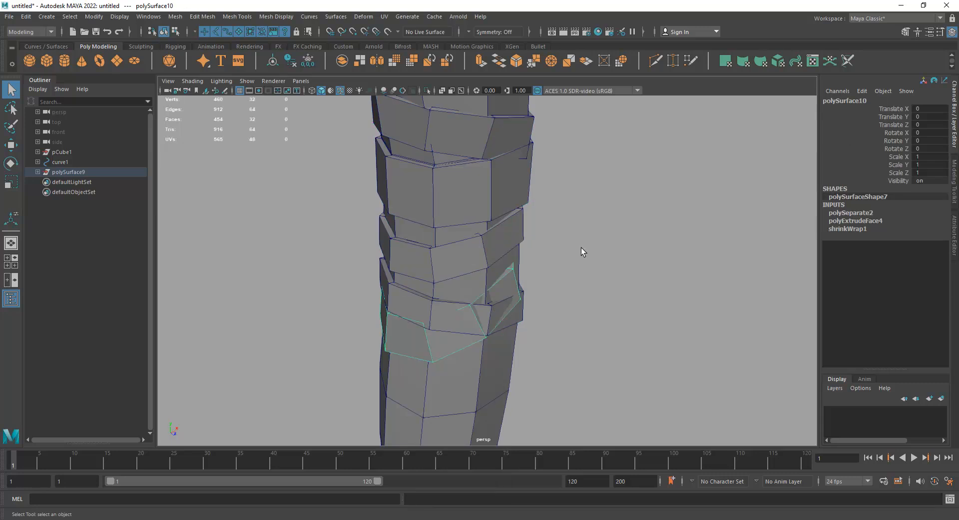
pyautogui.moveTo(581, 242); pyautogui.dragTo(537, 241, button='right')
pyautogui.moveTo(419, 326); pyautogui.dragTo(500, 336)
pyautogui.press('w')
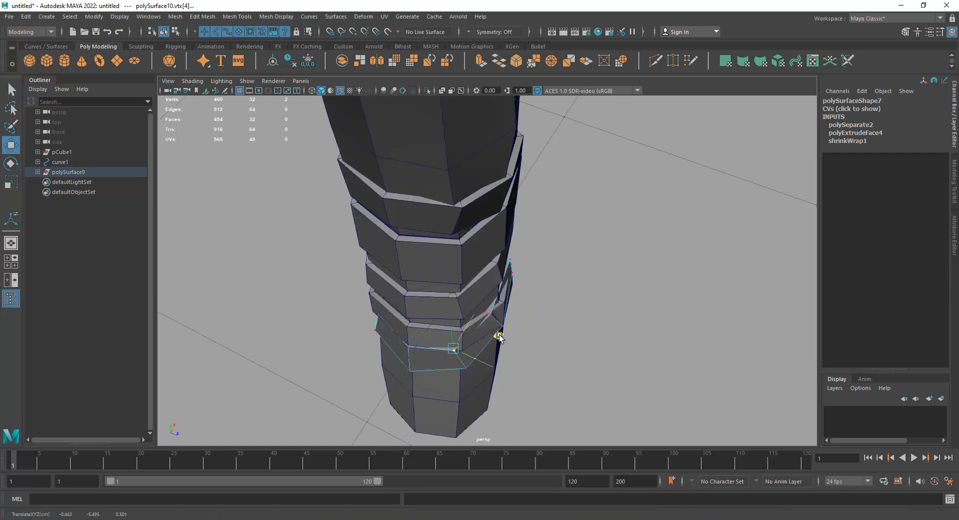
pyautogui.keyDown('alt'); pyautogui.moveTo(499, 332); pyautogui.dragTo(467, 302); pyautogui.keyUp('alt')
pyautogui.moveTo(509, 343); pyautogui.dragTo(511, 347)
# Move the next pairs of corner vertices on the lowest band outward so they clear the handle surface
pyautogui.keyDown('alt'); pyautogui.moveTo(539, 289); pyautogui.dragTo(489, 302); pyautogui.keyUp('alt')
pyautogui.click(516, 318)
pyautogui.moveTo(519, 341); pyautogui.dragTo(491, 350)
pyautogui.keyDown('alt'); pyautogui.moveTo(491, 351); pyautogui.dragTo(442, 351); pyautogui.keyUp('alt')
pyautogui.keyDown('alt'); pyautogui.moveTo(530, 333); pyautogui.dragTo(538, 334); pyautogui.keyUp('alt')
pyautogui.moveTo(546, 283); pyautogui.dragTo(532, 334)
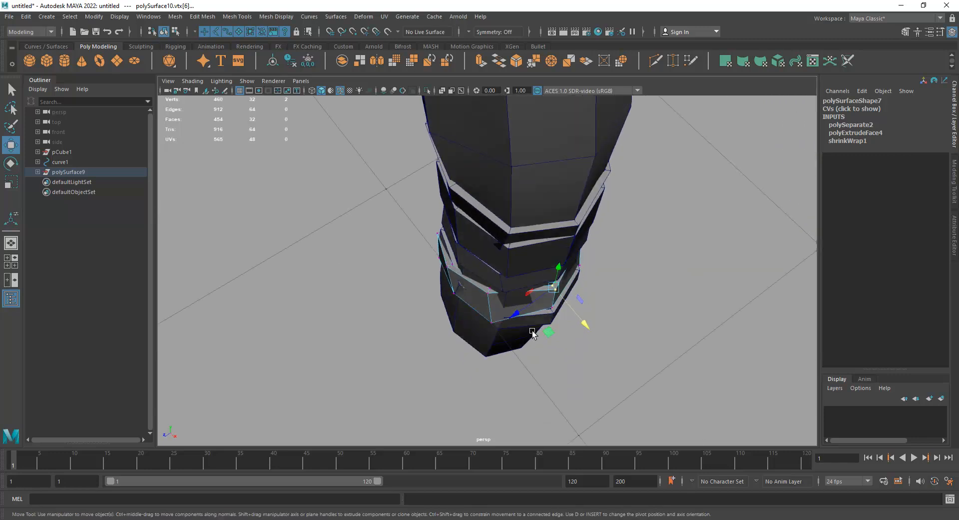
# Reposition further vertex pairs around the lowest band so its faces wrap evenly over the neighbouring band and handle
pyautogui.moveTo(498, 284); pyautogui.dragTo(462, 338)
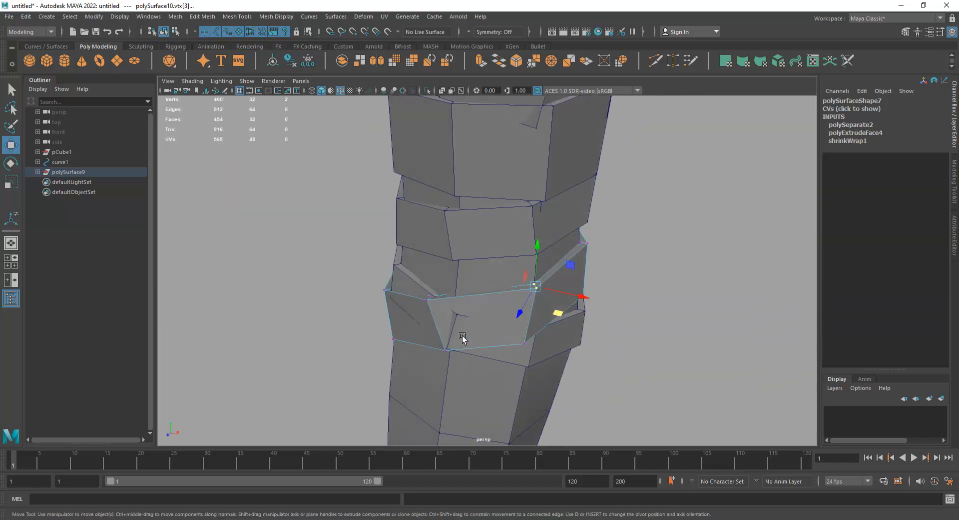
pyautogui.moveTo(408, 323); pyautogui.dragTo(408, 324)
pyautogui.moveTo(472, 310); pyautogui.dragTo(426, 363)
pyautogui.click(539, 359)
pyautogui.keyDown('alt'); pyautogui.moveTo(427, 362); pyautogui.dragTo(463, 378); pyautogui.keyUp('alt')
pyautogui.moveTo(460, 343); pyautogui.dragTo(517, 346)
pyautogui.scroll(-5, 453, 352)
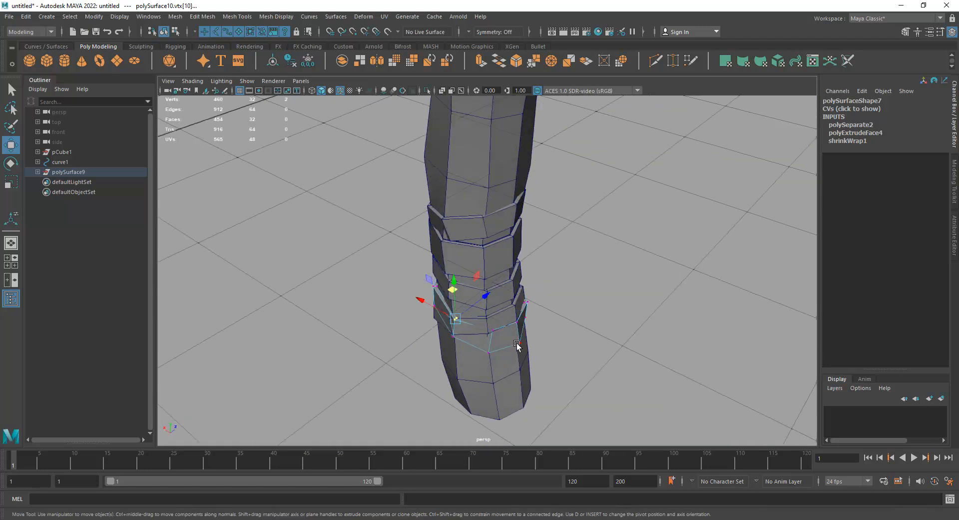
# Return to vertex editing on the lowest band and move the upper corner pair at its remaining fold
pyautogui.rightClick(516, 357)
pyautogui.moveTo(517, 325); pyautogui.dragTo(559, 241, button='right')
pyautogui.keyDown('alt'); pyautogui.moveTo(545, 264); pyautogui.dragTo(494, 300); pyautogui.keyUp('alt')
pyautogui.scroll(4, 520, 319)
pyautogui.keyDown('alt'); pyautogui.moveTo(555, 347); pyautogui.dragTo(539, 333); pyautogui.keyUp('alt')
pyautogui.moveTo(546, 335); pyautogui.dragTo(508, 259, button='right')
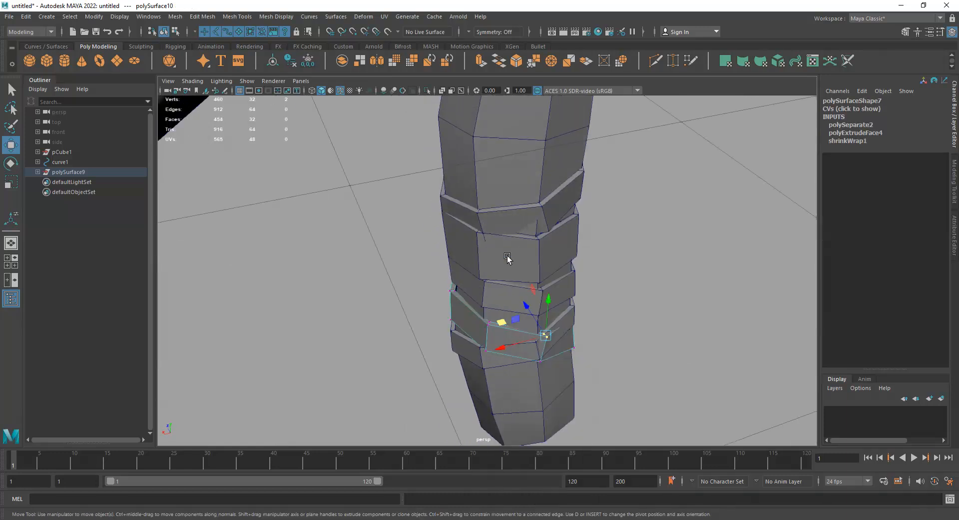
pyautogui.keyDown('alt'); pyautogui.moveTo(512, 279); pyautogui.dragTo(553, 346); pyautogui.keyUp('alt')
pyautogui.keyDown('alt'); pyautogui.moveTo(552, 346); pyautogui.dragTo(630, 372, button='right'); pyautogui.keyUp('alt')
pyautogui.keyDown('alt'); pyautogui.moveTo(630, 373); pyautogui.dragTo(564, 320, button='middle'); pyautogui.keyUp('alt')
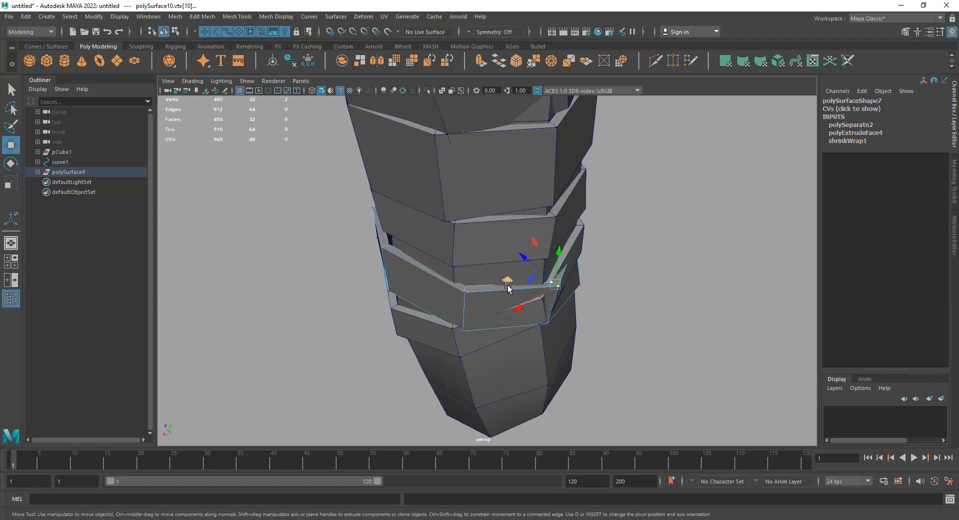
pyautogui.moveTo(507, 284); pyautogui.dragTo(507, 291)
# Reposition the remaining corner vertices around the lowest band so it sits outside the handle, leave vertex editing and deselect the band
pyautogui.keyDown('alt'); pyautogui.moveTo(574, 346); pyautogui.dragTo(479, 315); pyautogui.keyUp('alt')
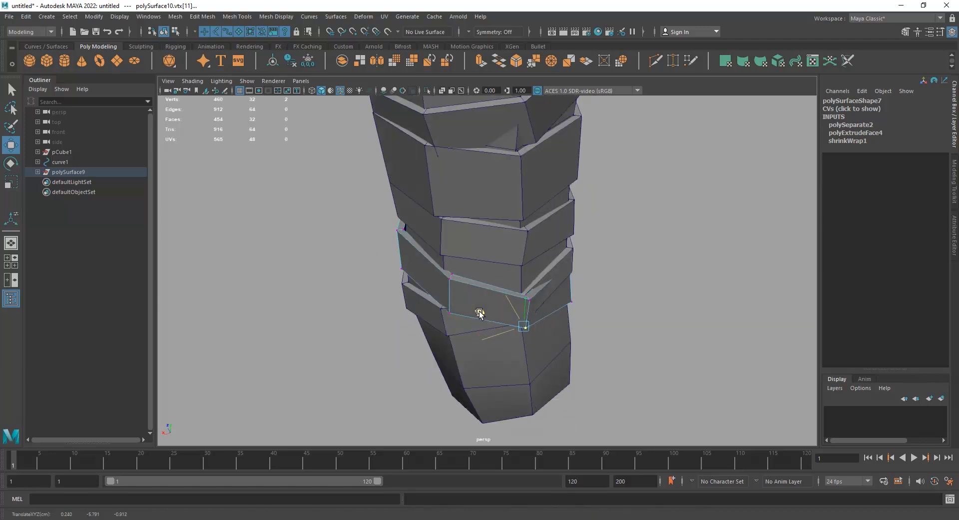
pyautogui.keyDown('alt'); pyautogui.moveTo(623, 321); pyautogui.dragTo(537, 329); pyautogui.keyUp('alt')
pyautogui.click(552, 308)
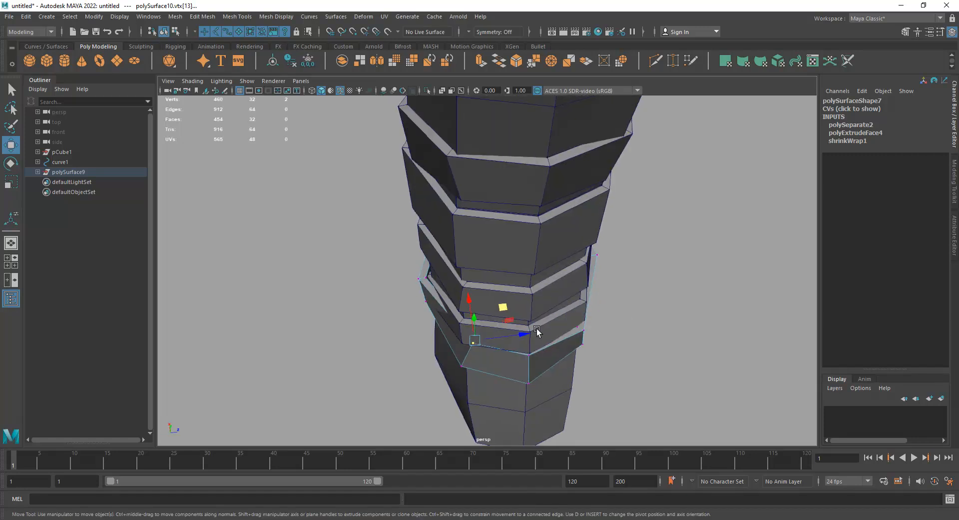
pyautogui.moveTo(503, 311); pyautogui.dragTo(490, 314, button='middle')
pyautogui.moveTo(490, 314); pyautogui.dragTo(502, 369)
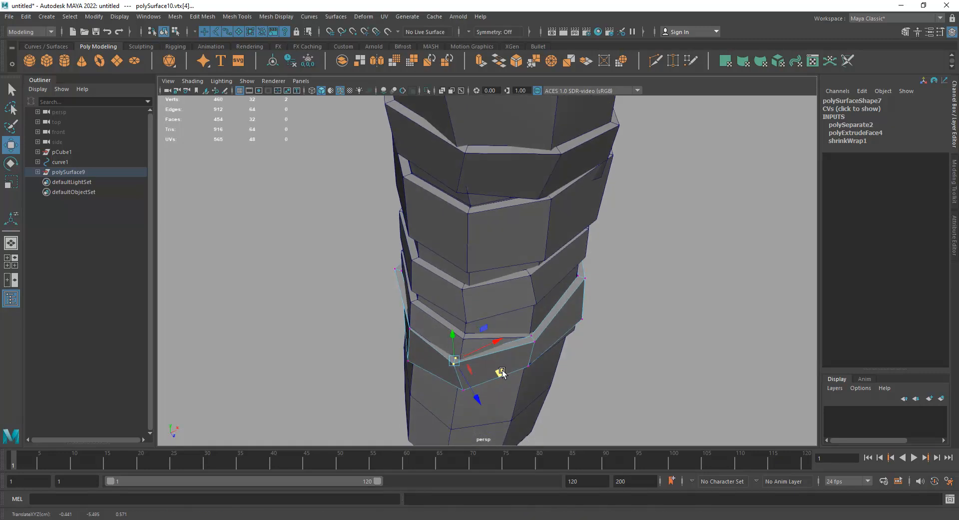
pyautogui.moveTo(544, 342); pyautogui.dragTo(524, 331, button='right')
pyautogui.keyDown('alt'); pyautogui.moveTo(524, 331); pyautogui.dragTo(580, 303); pyautogui.keyUp('alt')
pyautogui.click(728, 317)
pyautogui.keyDown('alt'); pyautogui.moveTo(440, 323); pyautogui.dragTo(589, 307); pyautogui.keyUp('alt')
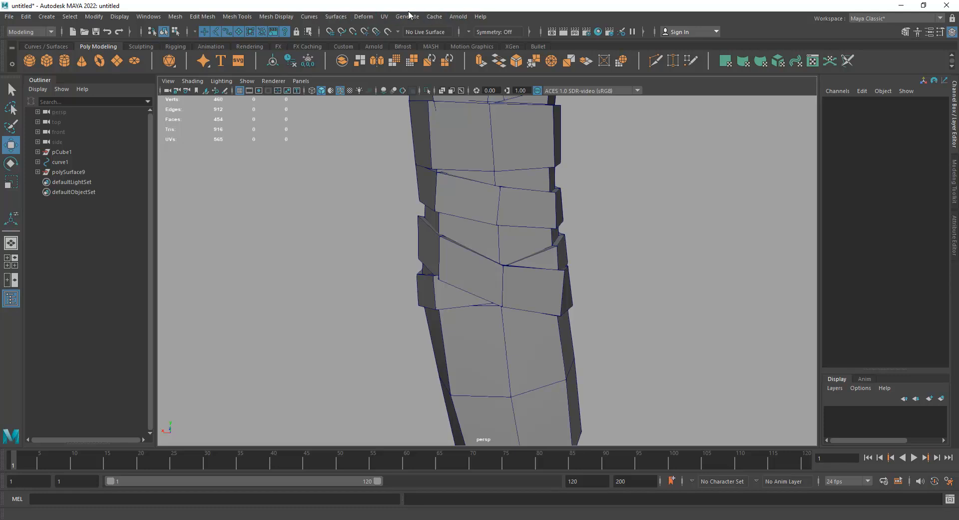
# Reset the ShrinkWrap options to their defaults and review the available projection methods without applying the deformer
pyautogui.click(364, 16)
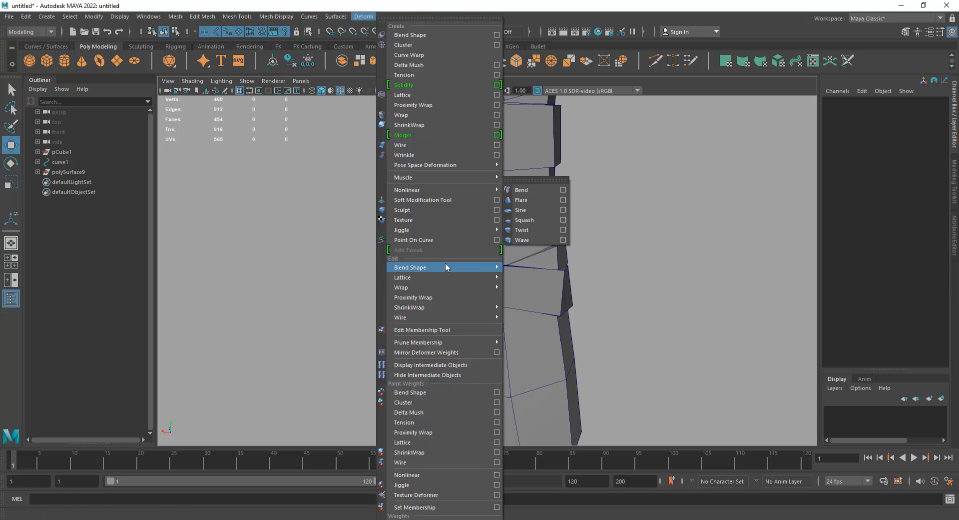
pyautogui.click(497, 125)
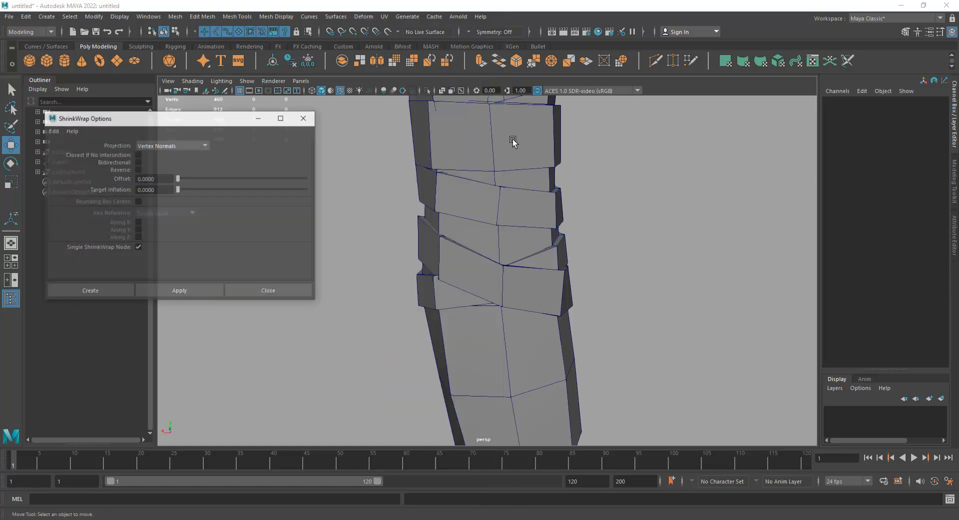
pyautogui.click(52, 130)
pyautogui.click(66, 150)
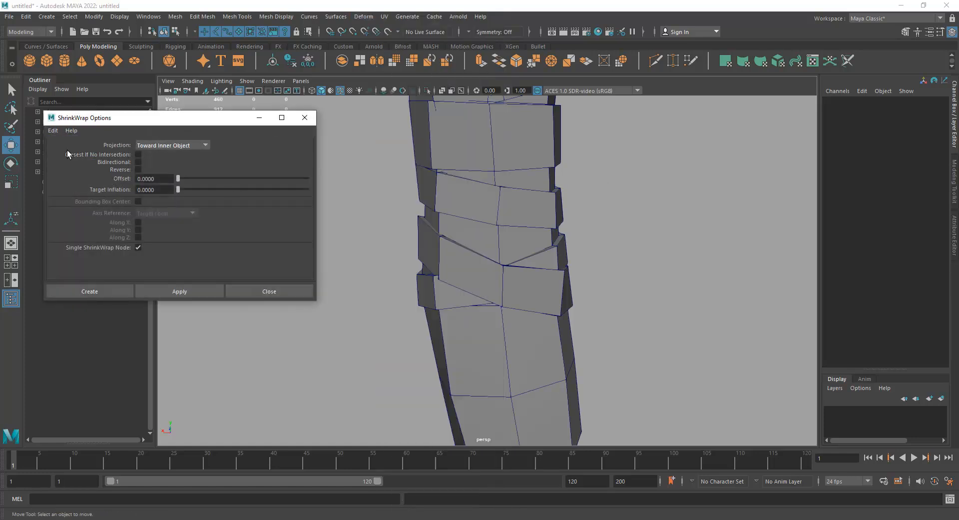
pyautogui.click(166, 146)
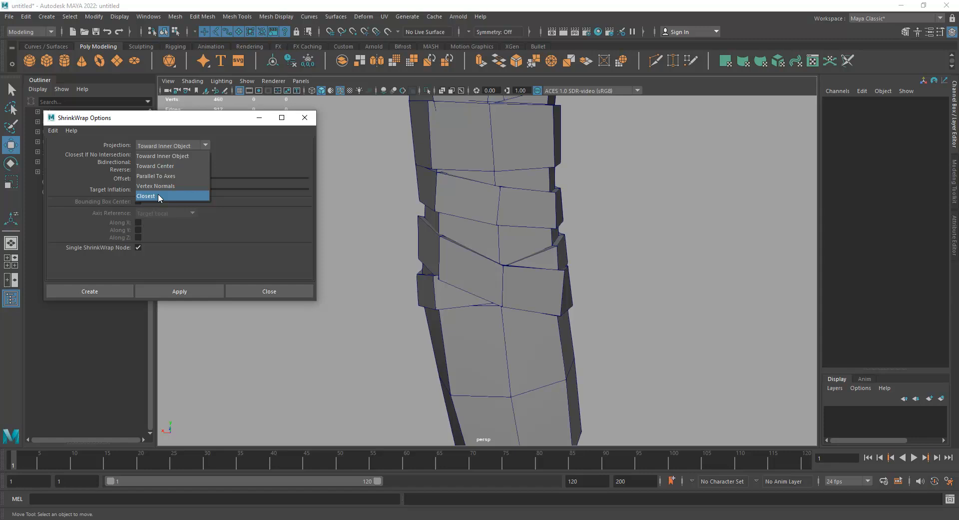
pyautogui.click(239, 290)
pyautogui.click(238, 290)
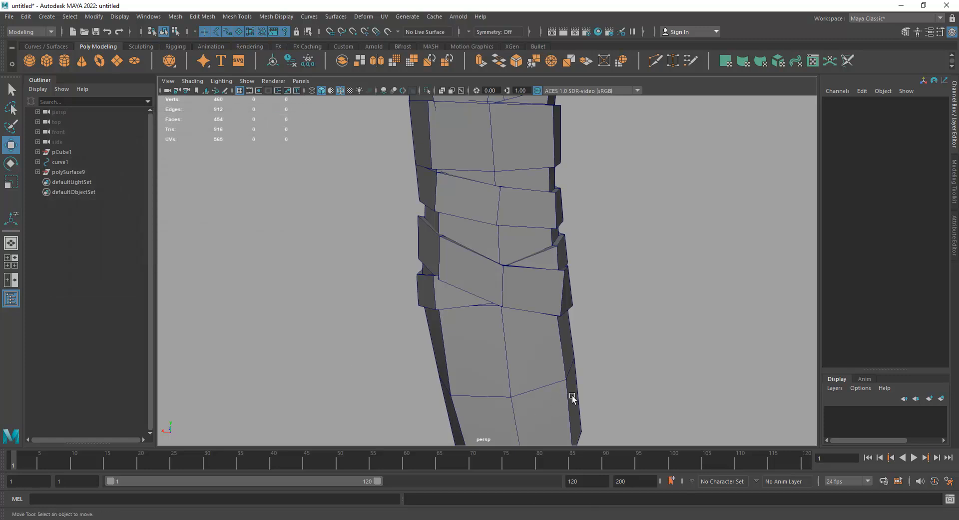